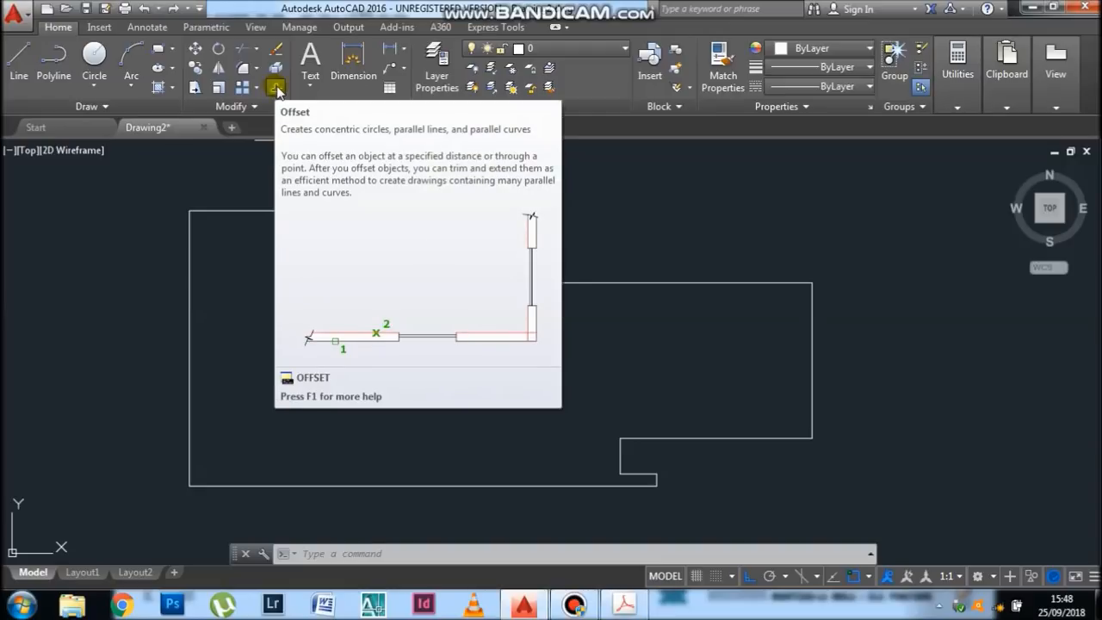
# - Offset the platform's outer outline inward by 0.92
pyautogui.click(275, 87)
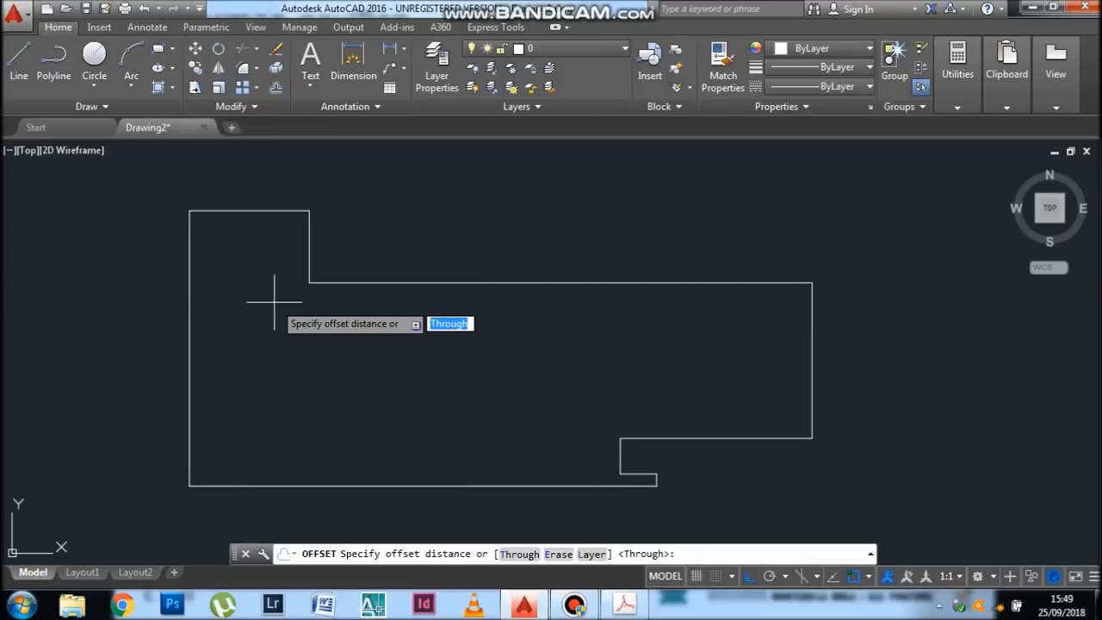
pyautogui.write('.92')
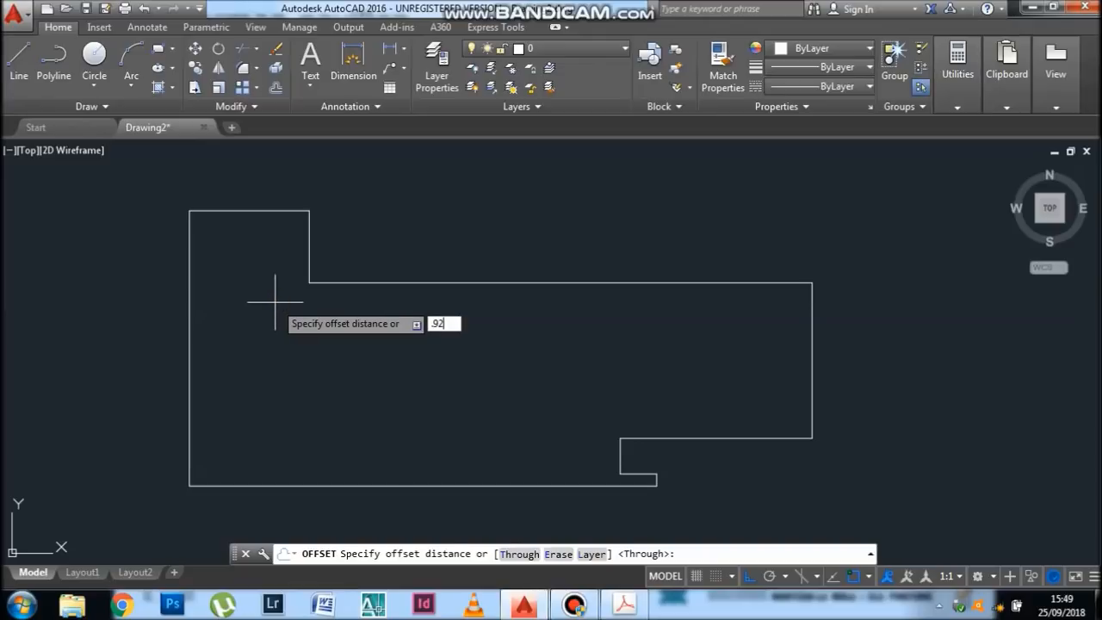
pyautogui.press('Return')
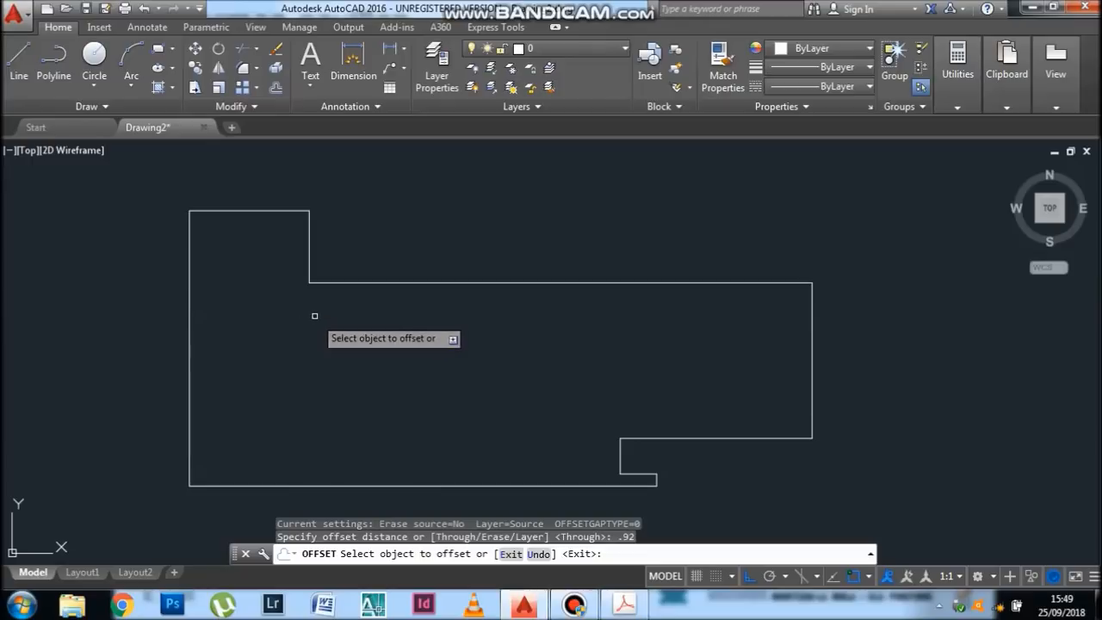
pyautogui.click(188, 328)
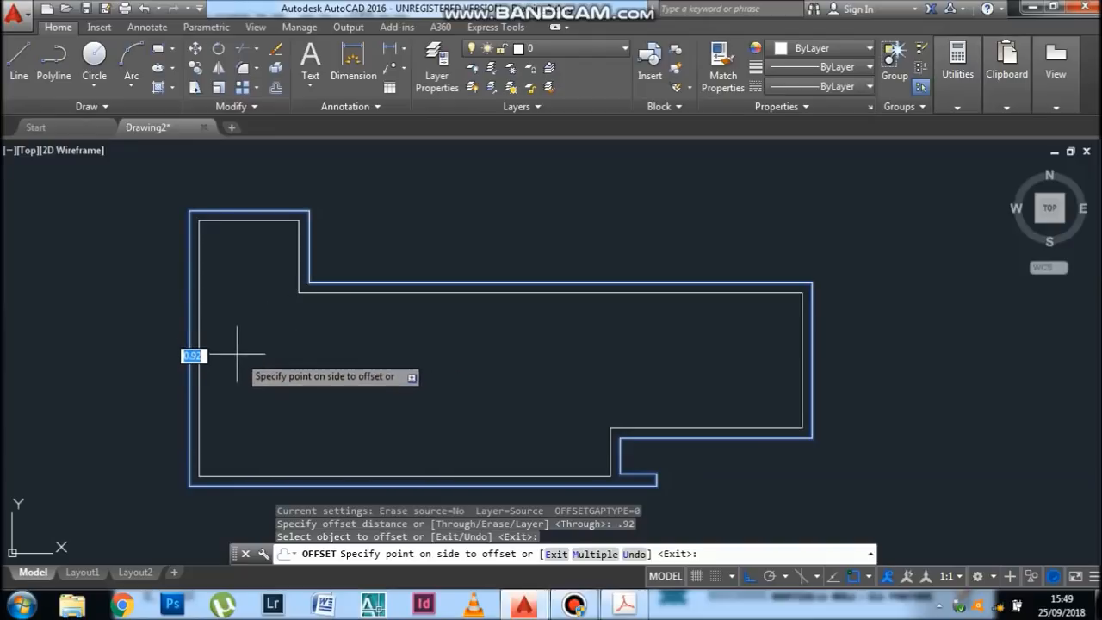
pyautogui.click(300, 355)
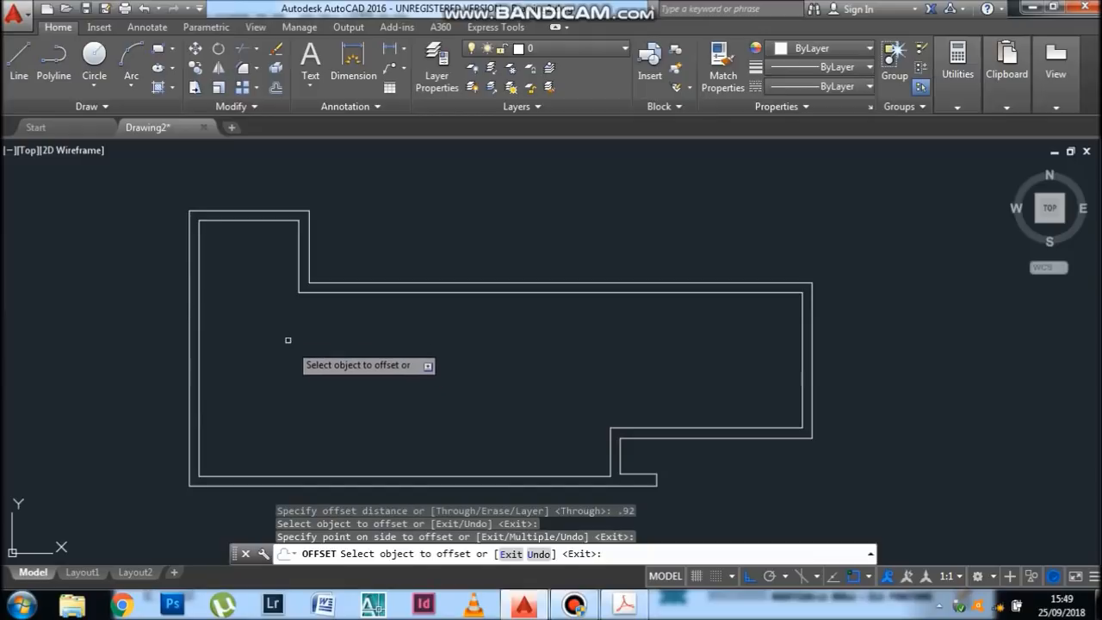
# - Offset the inner outline inward two more times at the same 0.92 distance
pyautogui.click(319, 292)
pyautogui.click(315, 357)
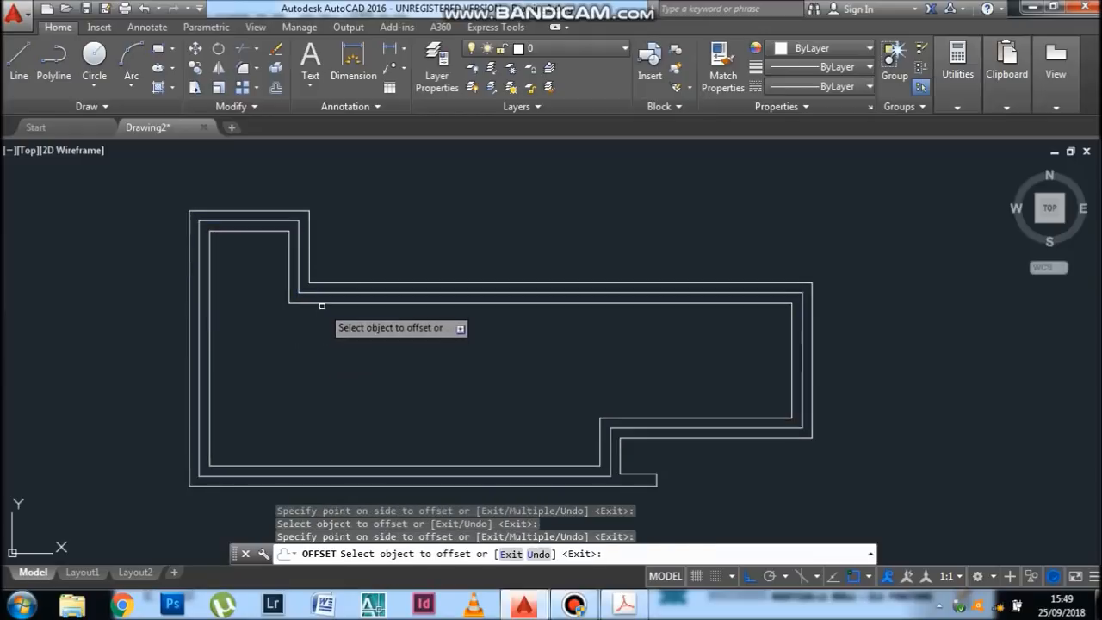
pyautogui.click(320, 302)
pyautogui.click(319, 322)
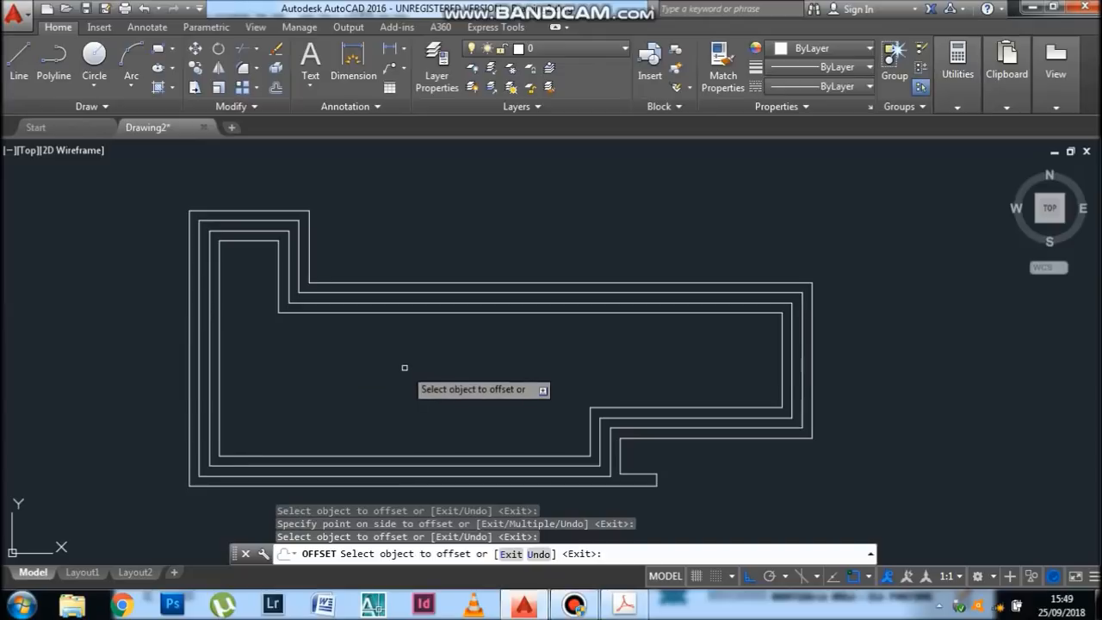
pyautogui.press('Escape')
# - Delete the two innermost offset outlines
pyautogui.click(347, 356)
pyautogui.click(311, 303)
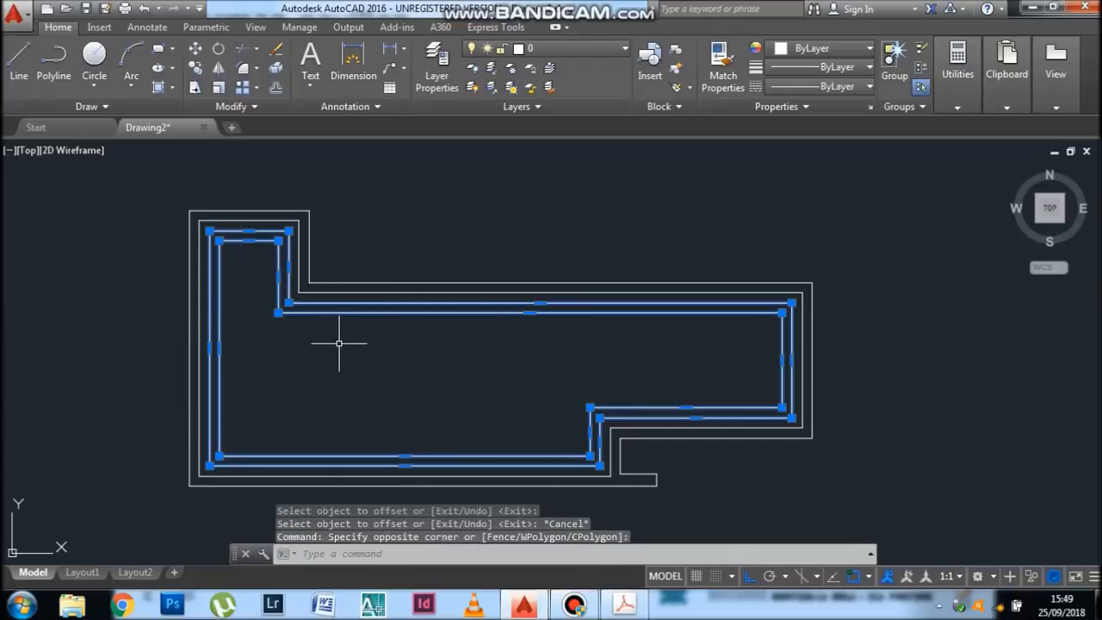
pyautogui.press('Delete')
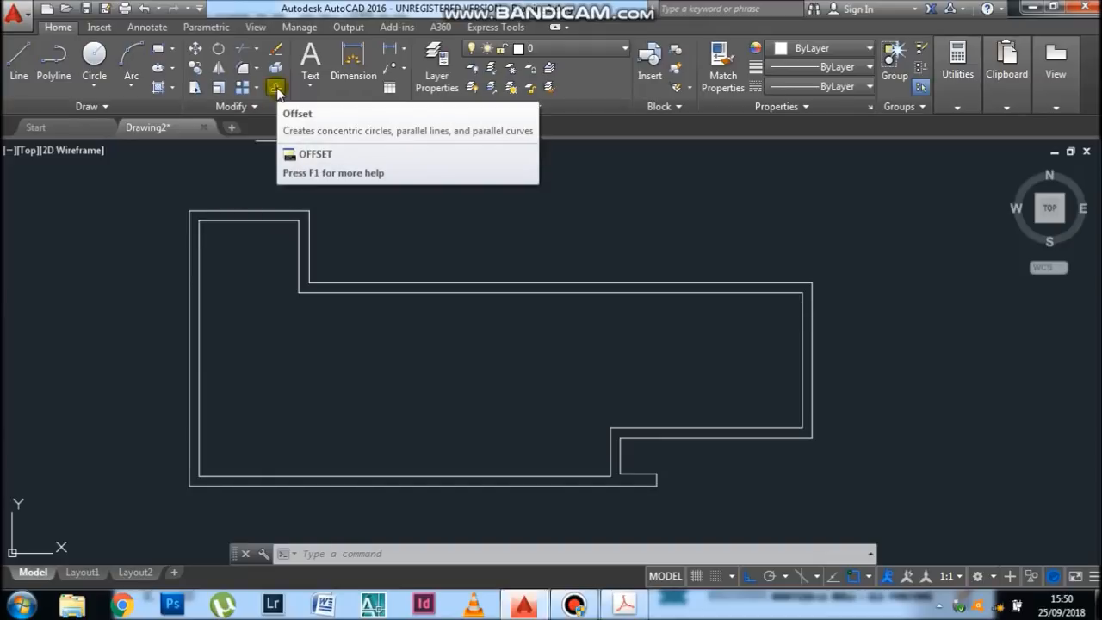
# - Offset the remaining inner outline inward by 0.17 to form the wall thickness
pyautogui.click(275, 88)
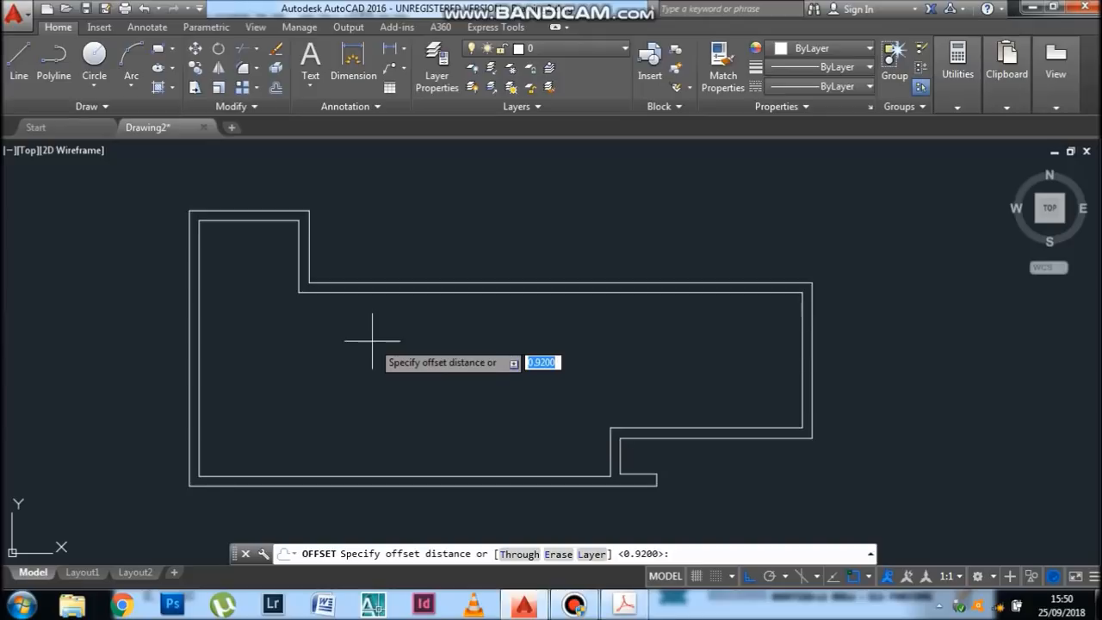
pyautogui.write('.17')
pyautogui.press('Return')
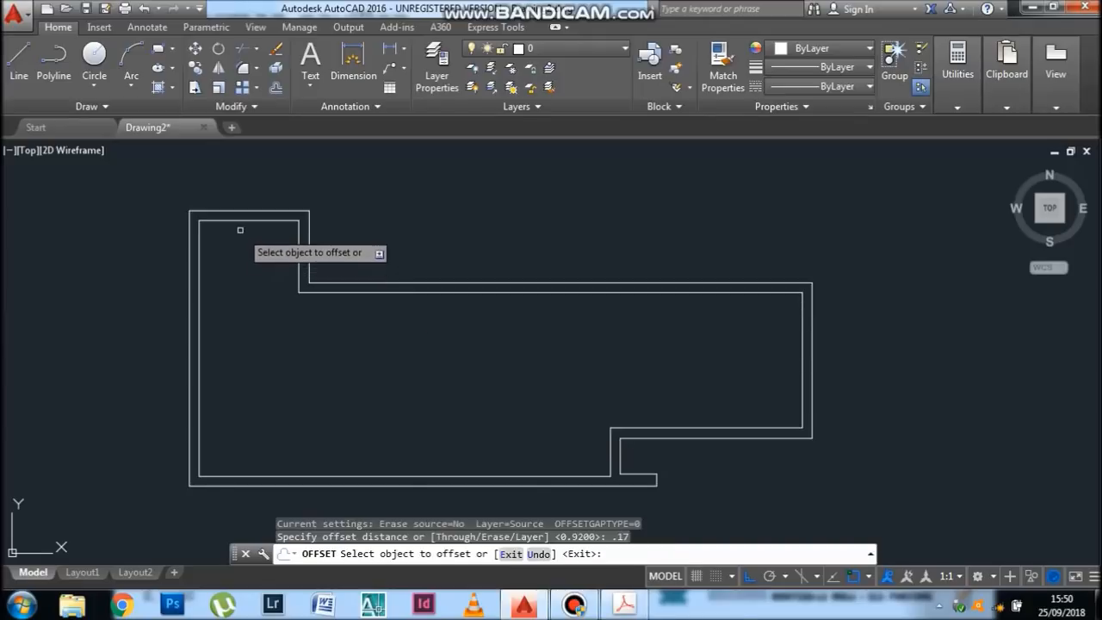
pyautogui.click(232, 222)
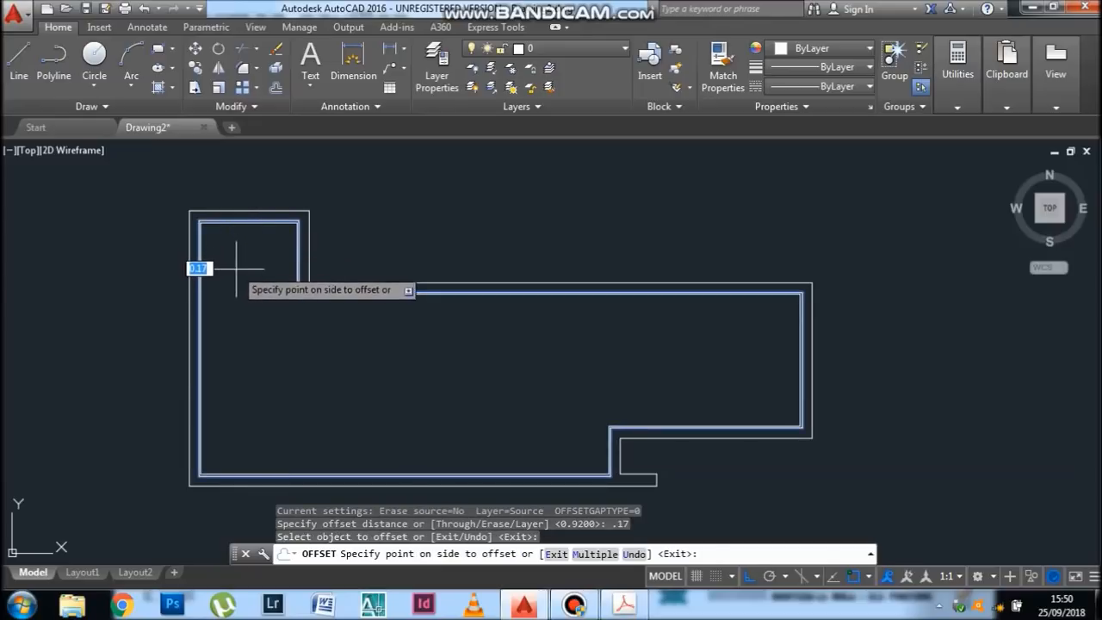
pyautogui.click(261, 305)
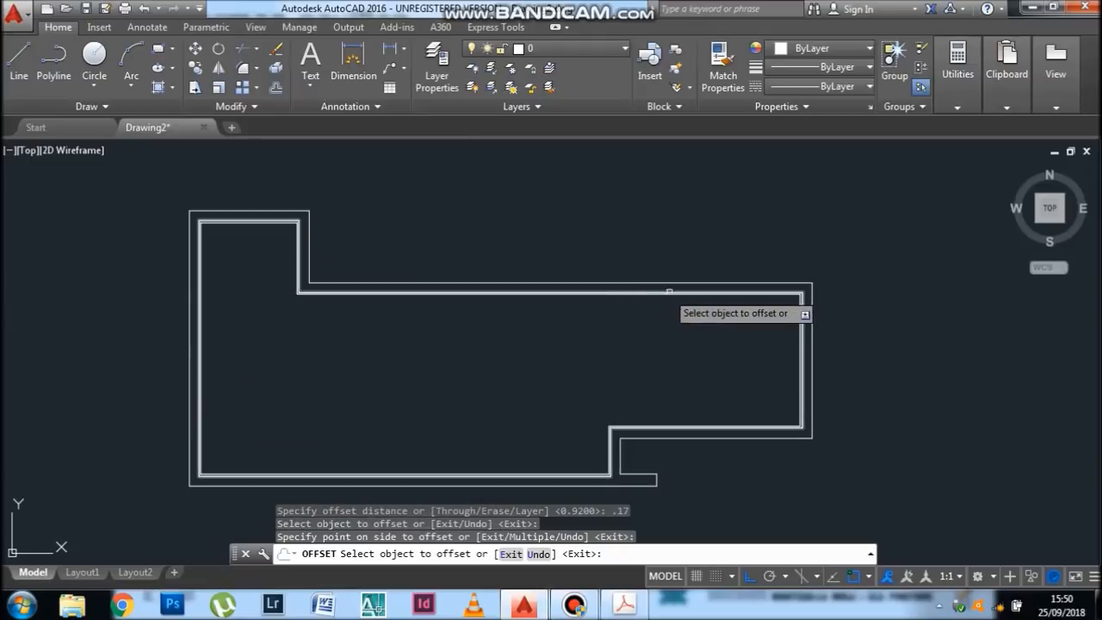
# - Check the German pavilion wall plan in the PDF, and explode the two closely spaced wall outlines into separate segments
pyautogui.click(624, 604)
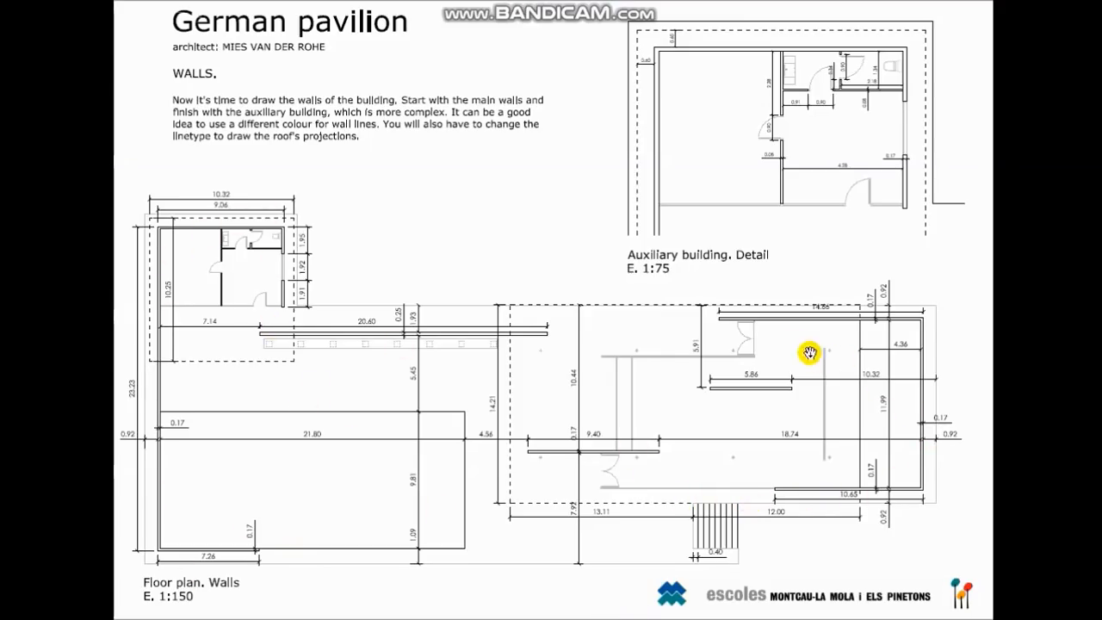
pyautogui.hotkey('alt', 'Tab')
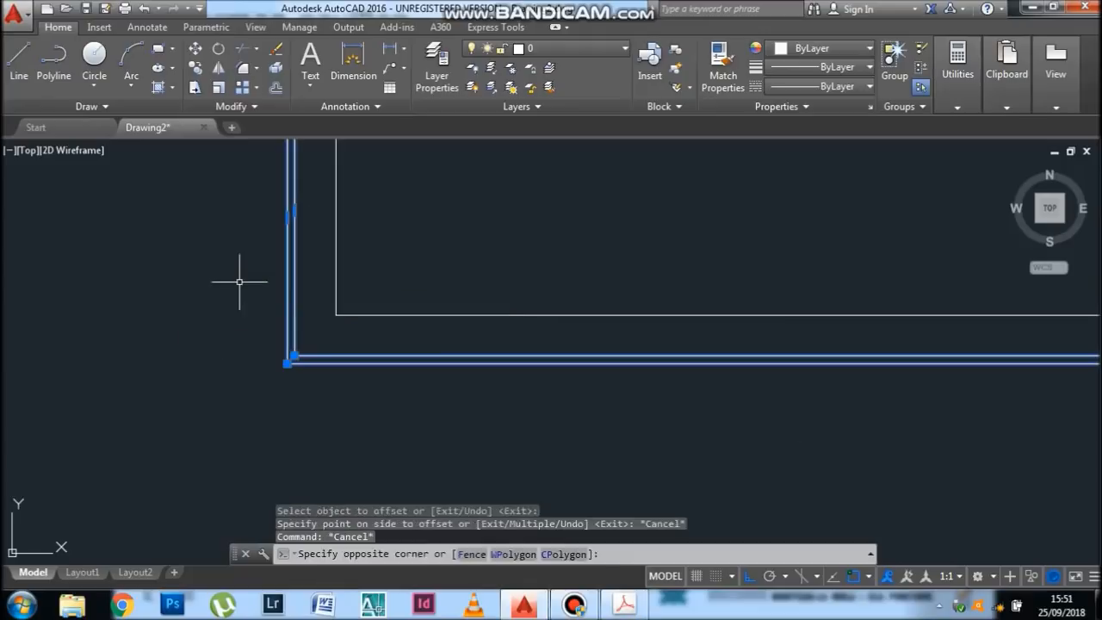
pyautogui.click(239, 281)
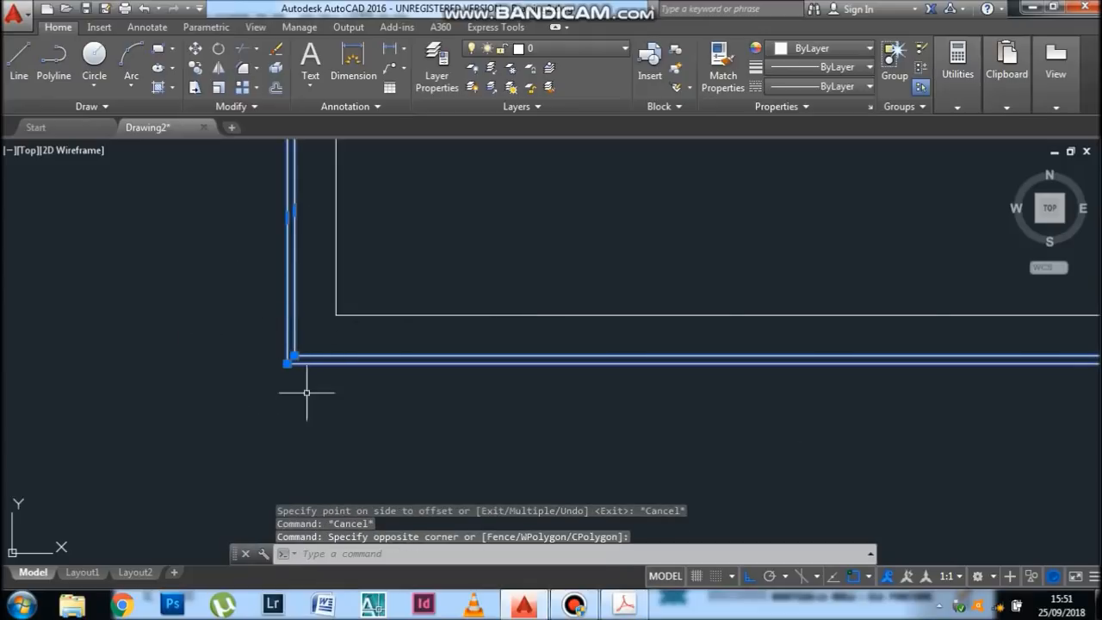
pyautogui.scroll(-5, 302, 355)
pyautogui.scroll(-2, 303, 355)
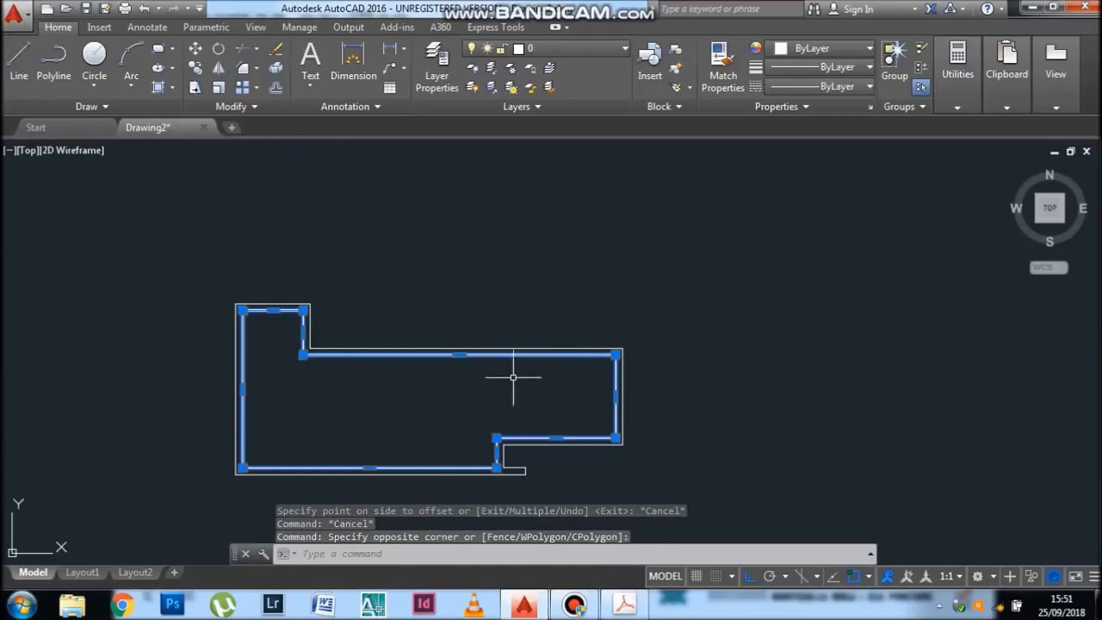
pyautogui.scroll(5, 274, 350)
pyautogui.scroll(-4, 353, 336)
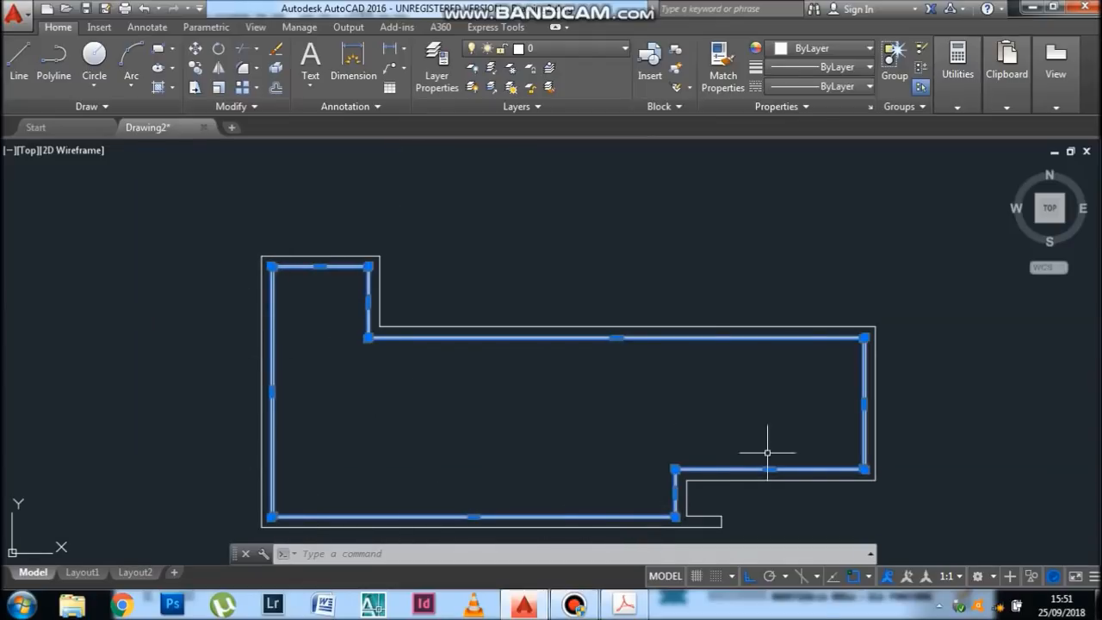
pyautogui.click(78, 286)
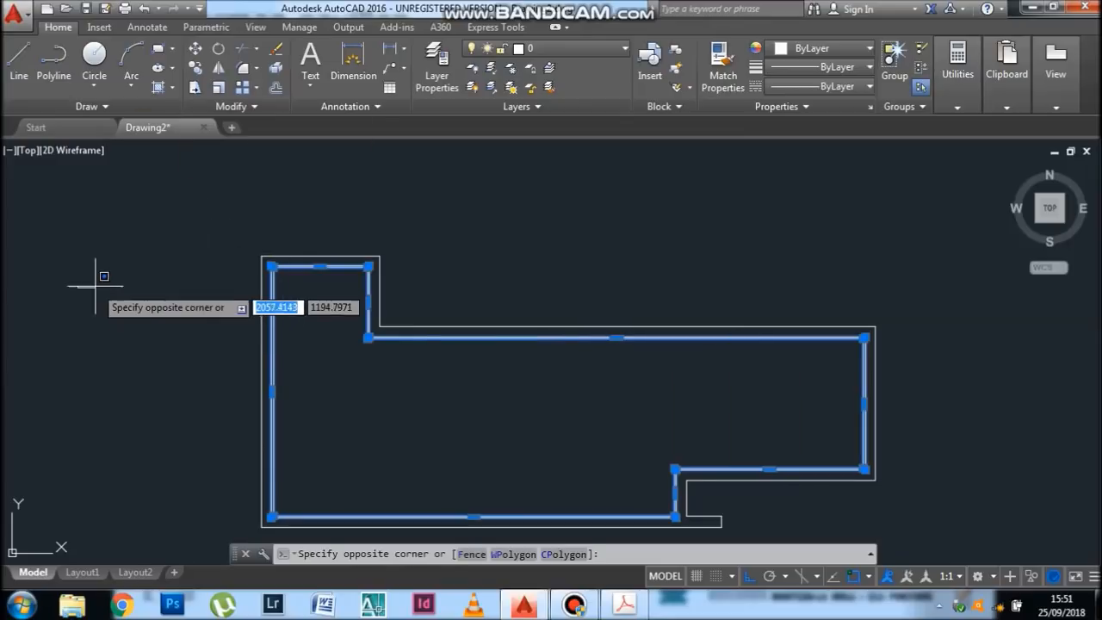
pyautogui.click(100, 230)
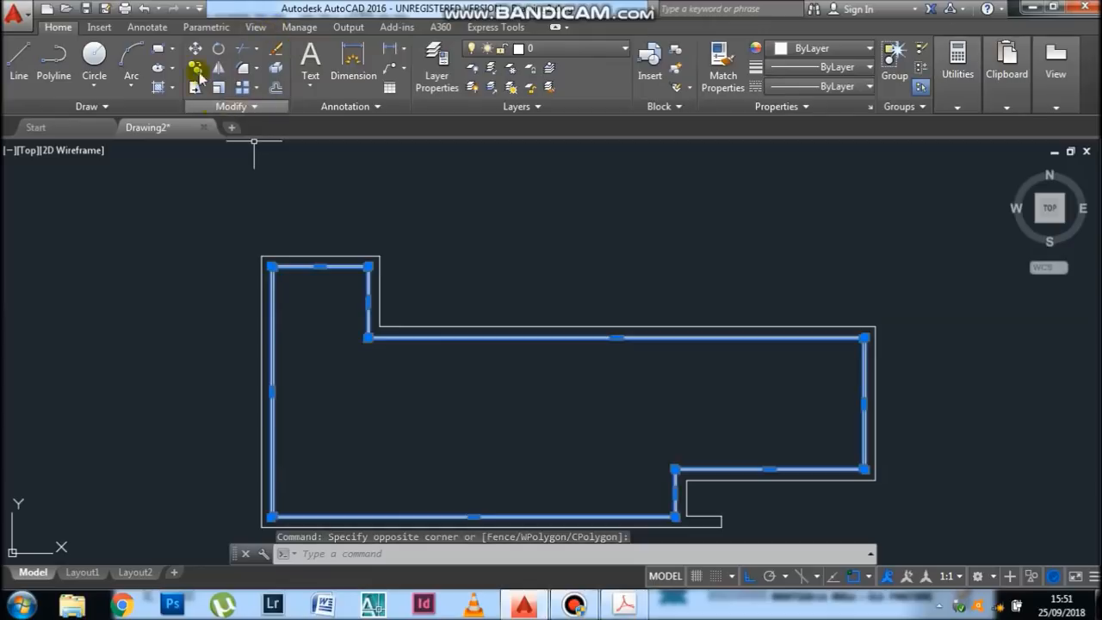
pyautogui.click(275, 69)
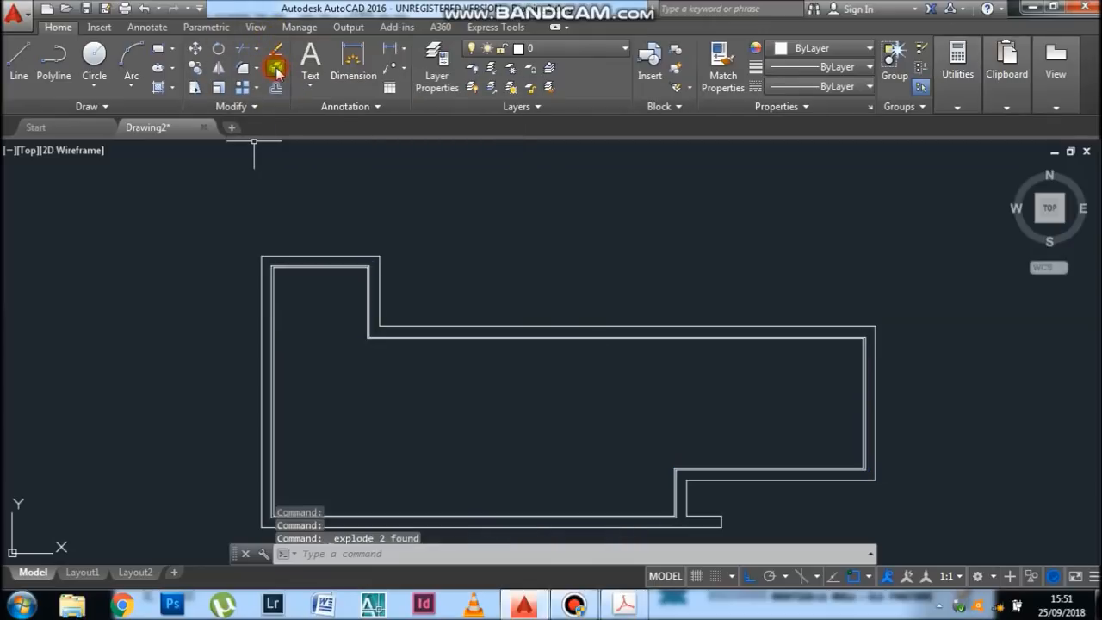
pyautogui.click(317, 268)
pyautogui.click(369, 300)
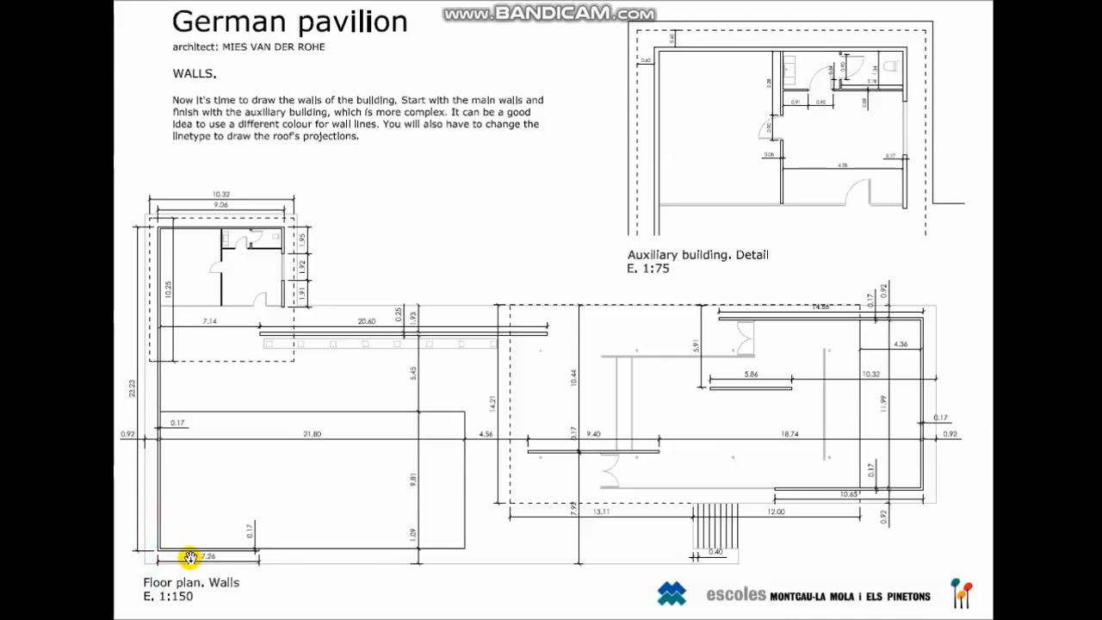
# - Offset the outer line of the long west wall inward by 7.26 to mark the south wall's end
pyautogui.hotkey('alt', 'Tab')
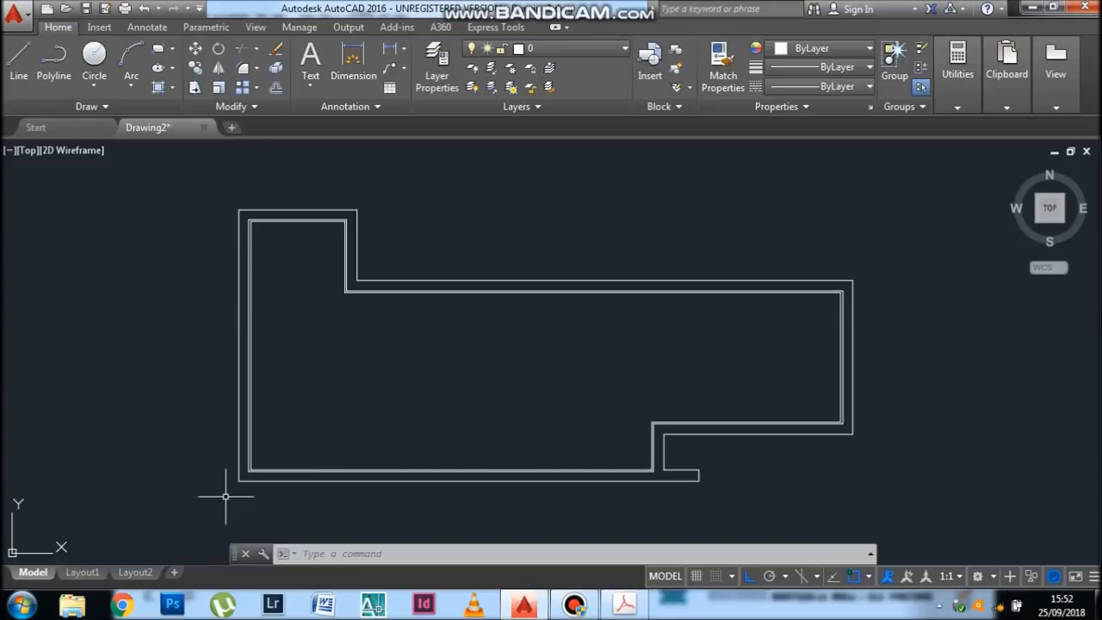
pyautogui.scroll(2, 228, 494)
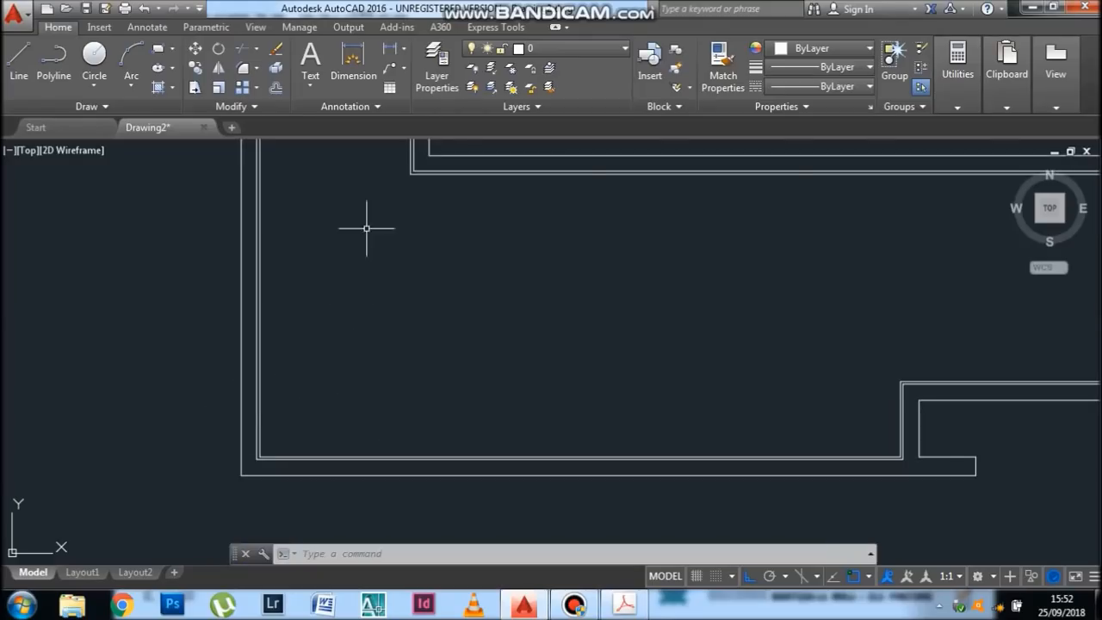
pyautogui.click(273, 88)
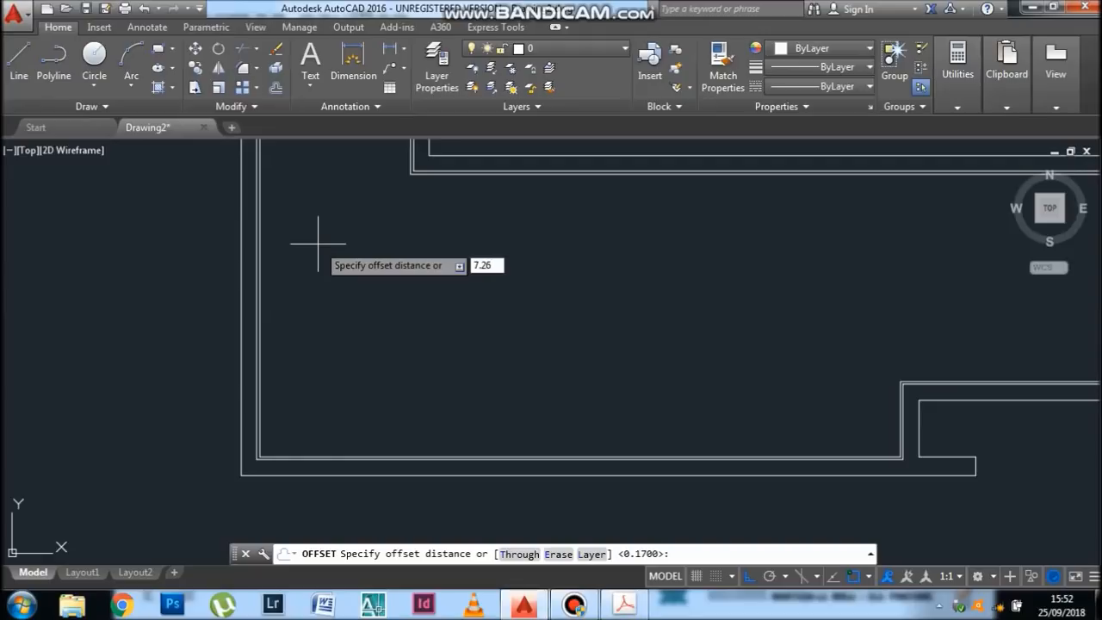
pyautogui.write('7.26')
pyautogui.press('Return')
pyautogui.scroll(4, 288, 457)
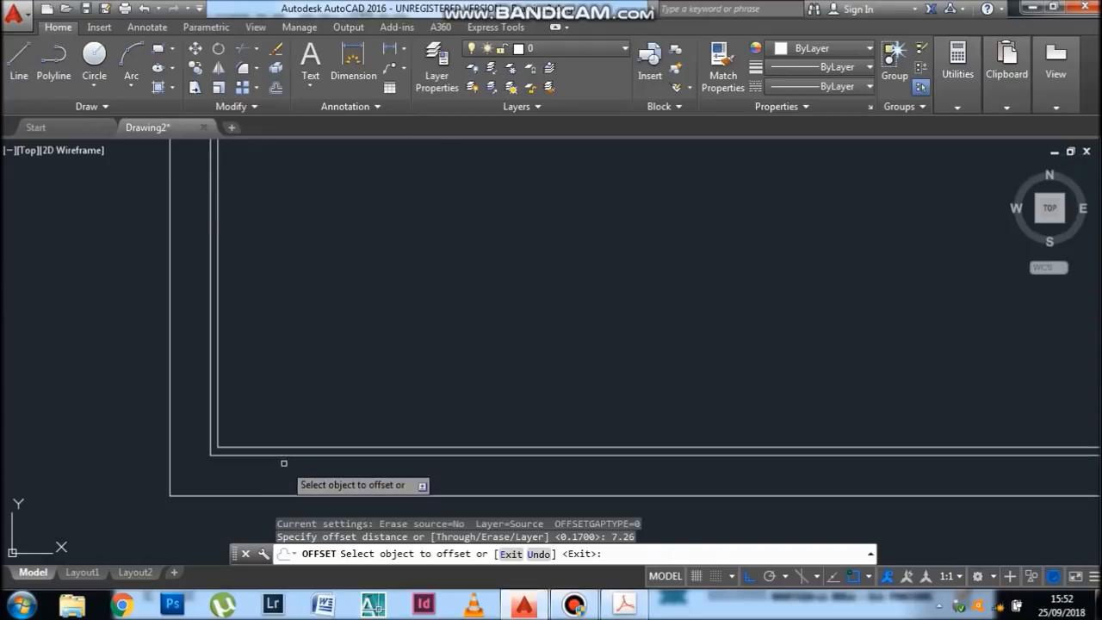
pyautogui.click(217, 416)
pyautogui.scroll(-3, 221, 387)
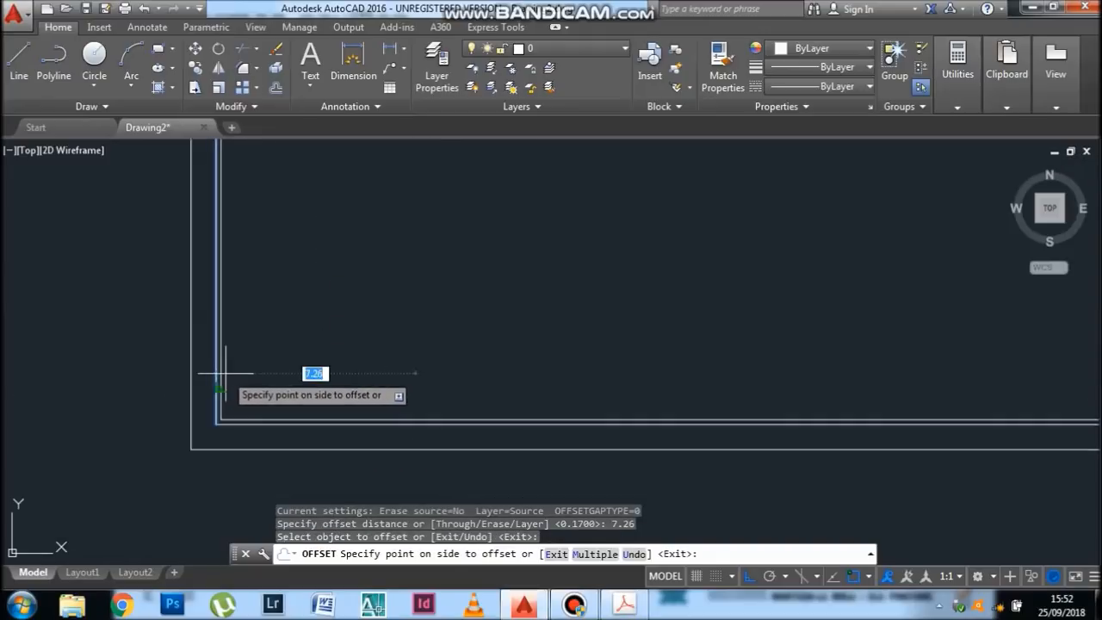
pyautogui.click(374, 328)
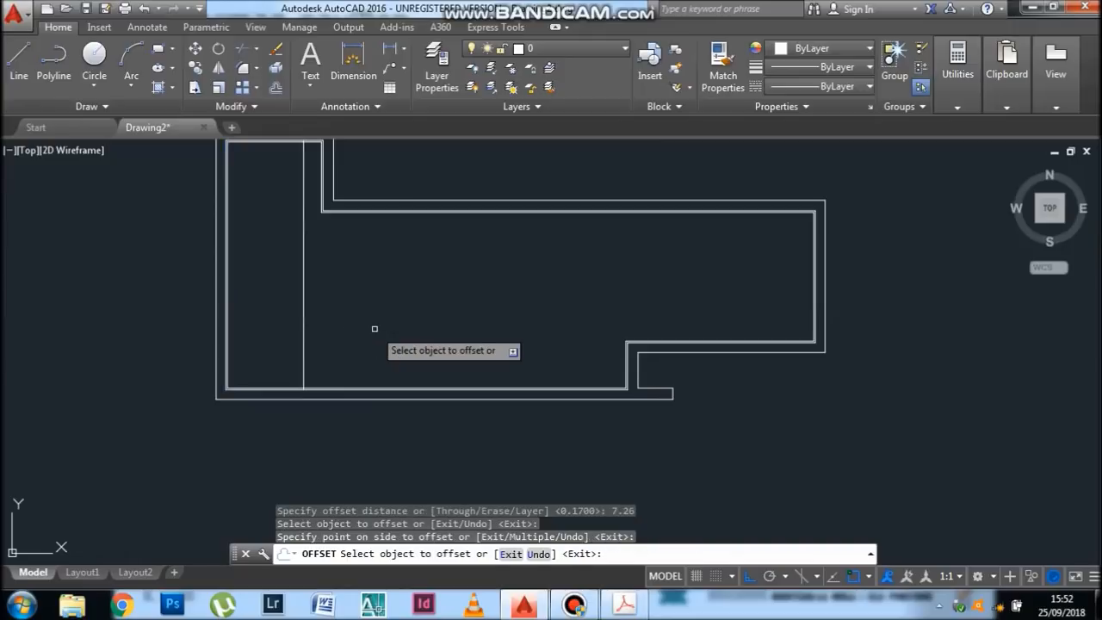
# - Fillet the outer south wall line with the vertical line marking its end, using a radius of 0
pyautogui.scroll(5, 275, 382)
pyautogui.moveTo(300, 375); pyautogui.dragTo(408, 309, button='middle')
pyautogui.scroll(4, 316, 350)
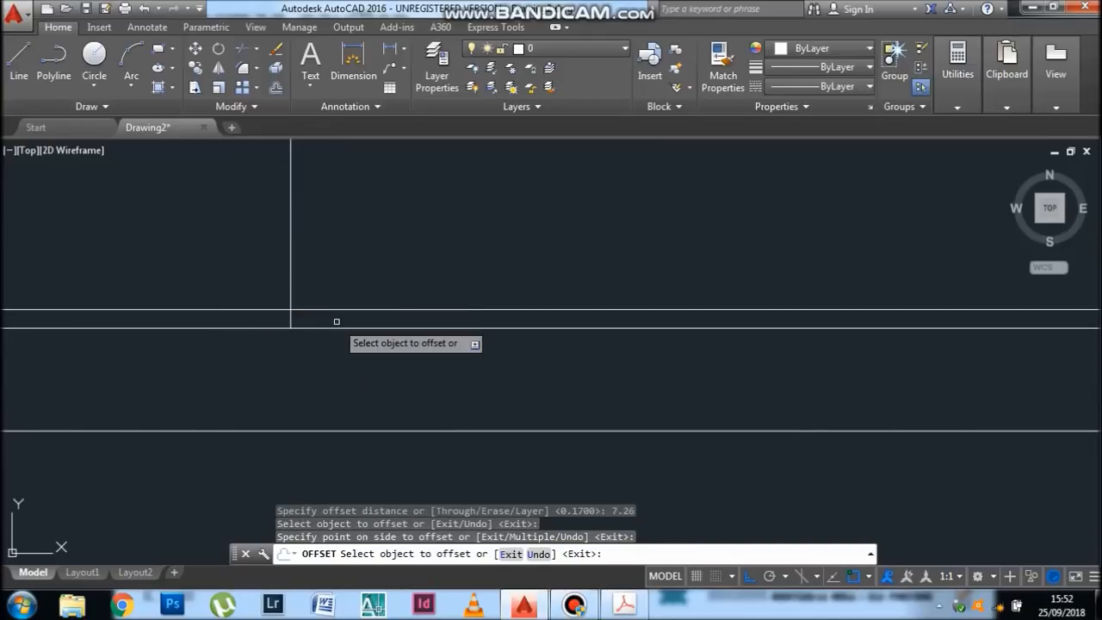
pyautogui.scroll(-2, 294, 358)
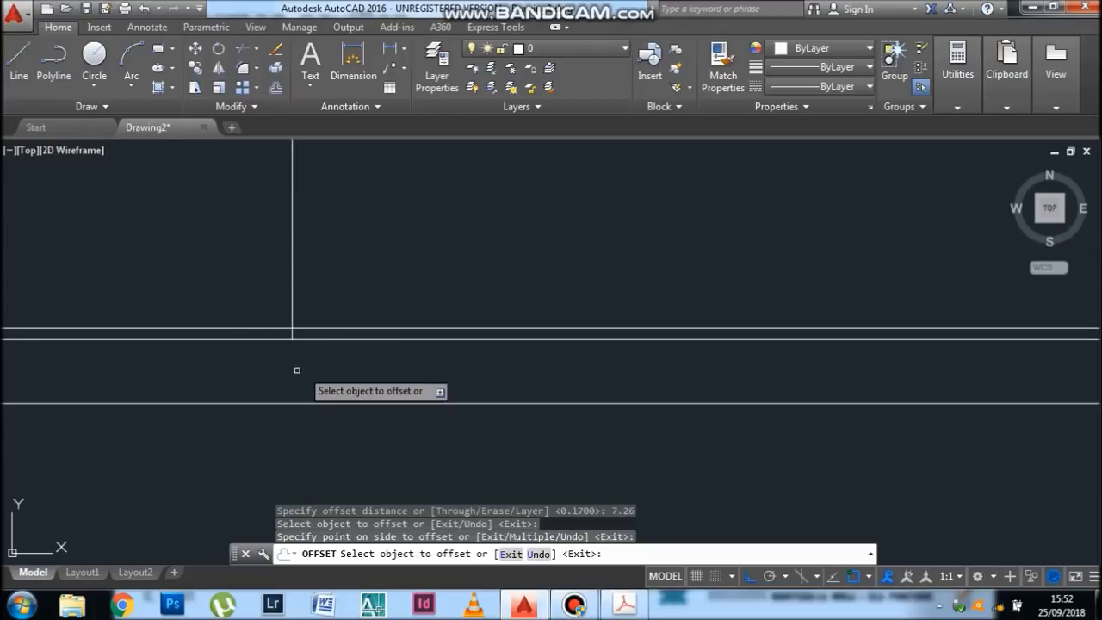
pyautogui.scroll(-2, 282, 353)
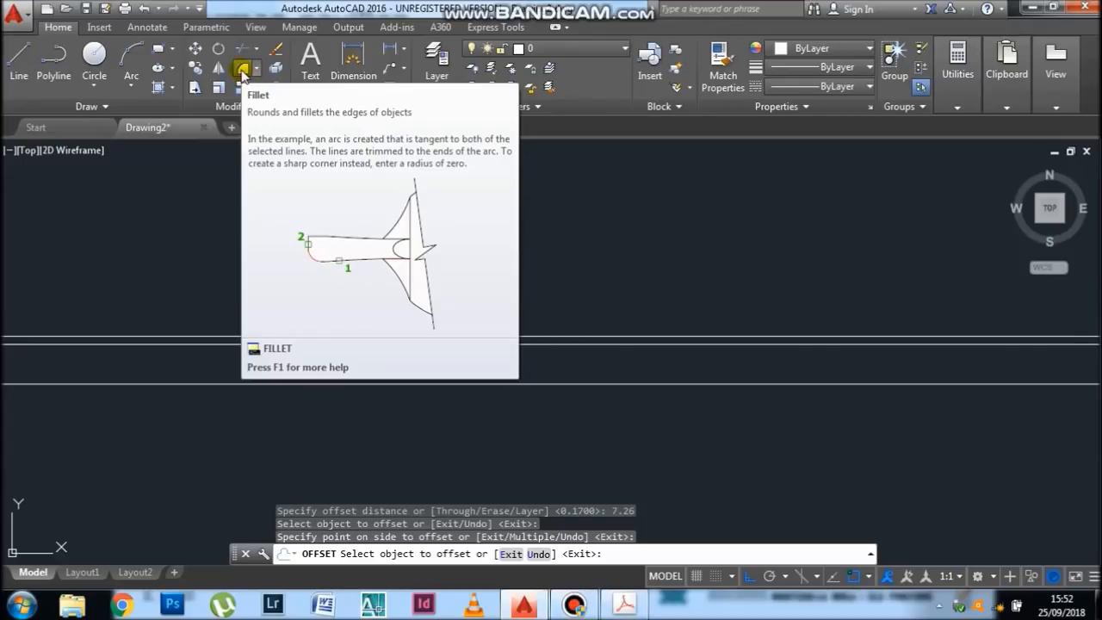
pyautogui.click(241, 71)
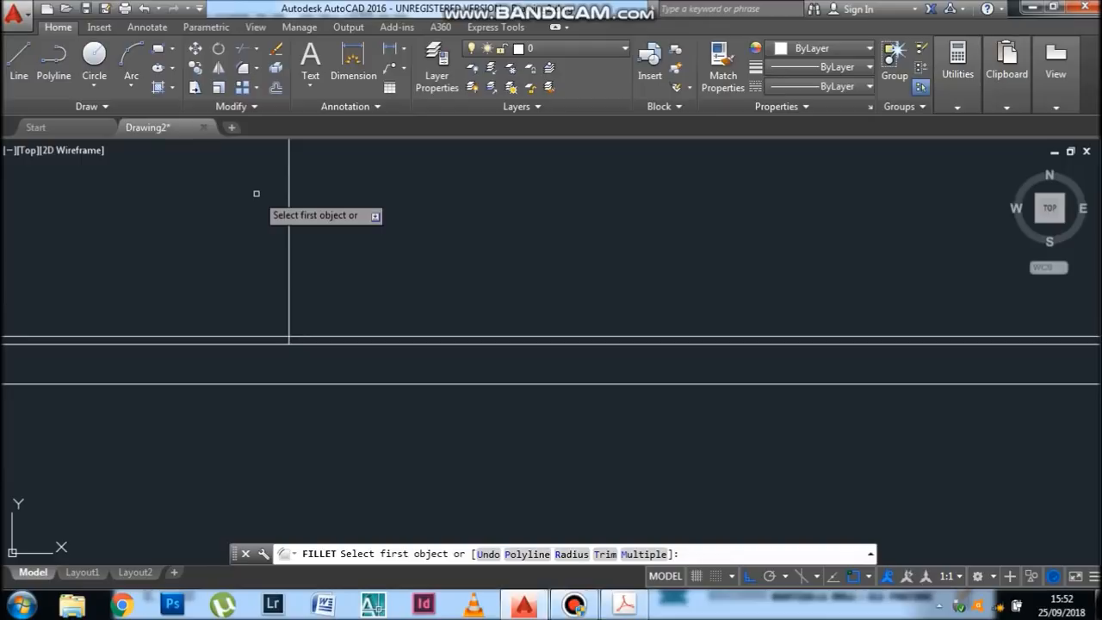
pyautogui.click(571, 554)
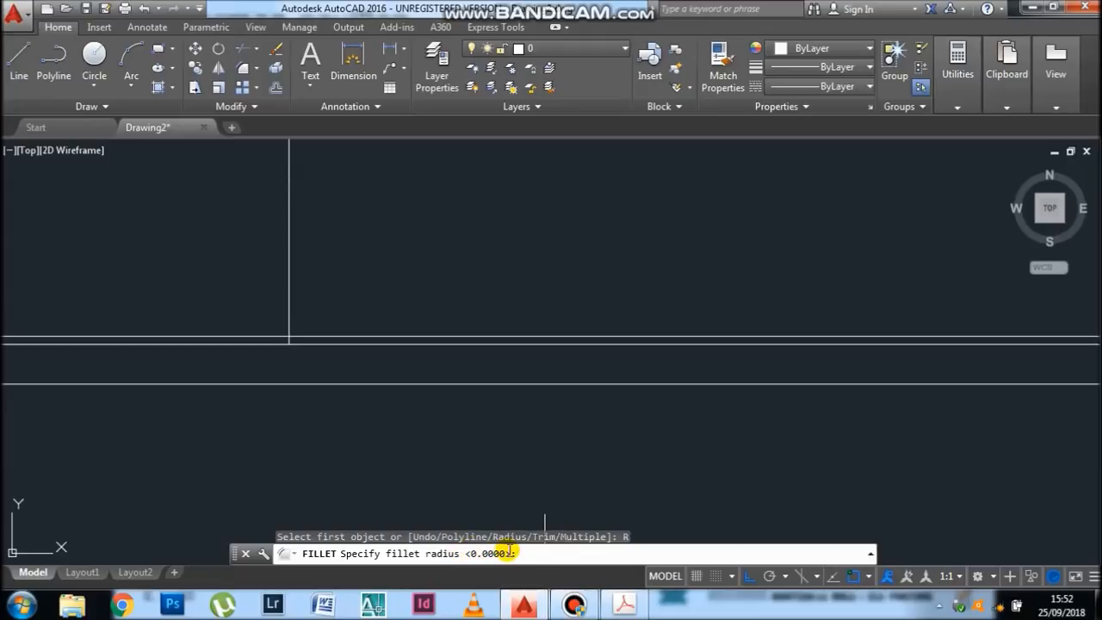
pyautogui.press('Return')
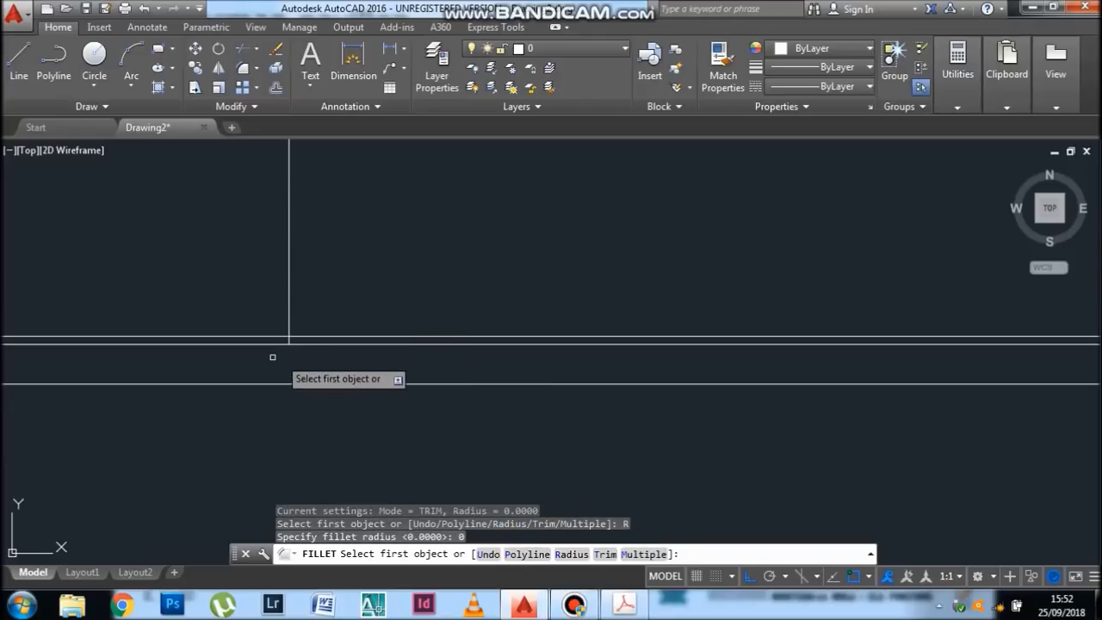
pyautogui.scroll(2, 258, 359)
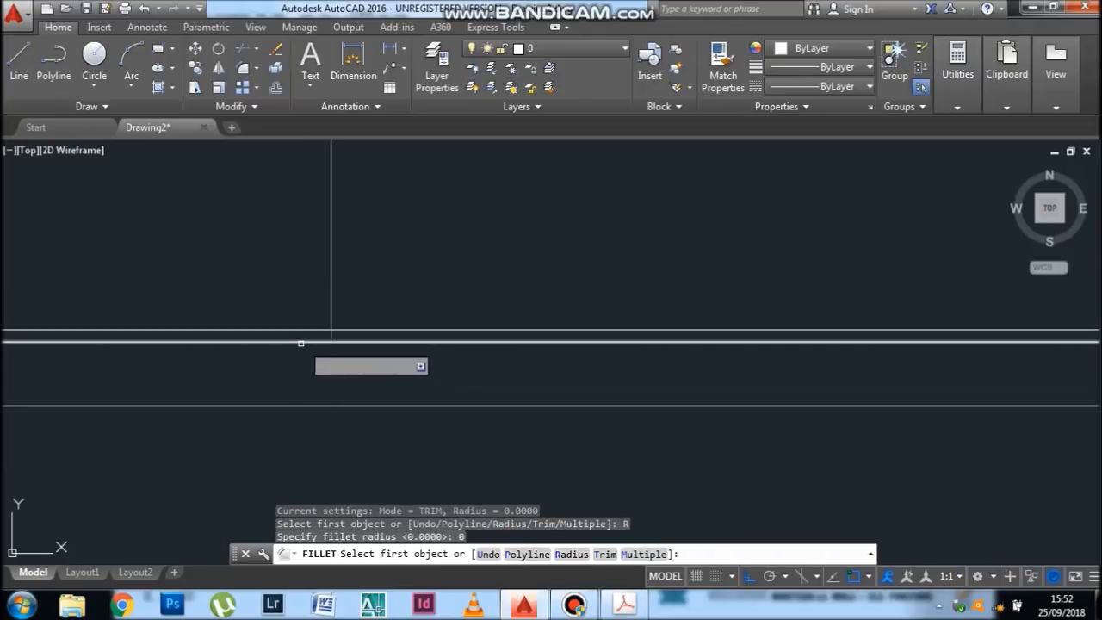
pyautogui.click(300, 341)
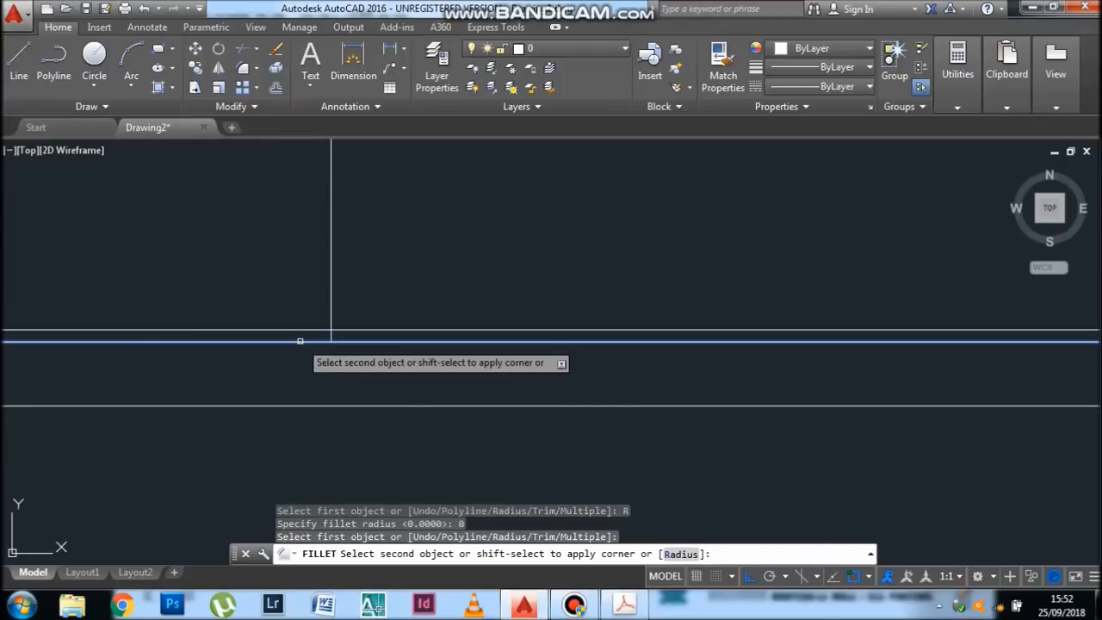
pyautogui.click(334, 295)
pyautogui.click(330, 295)
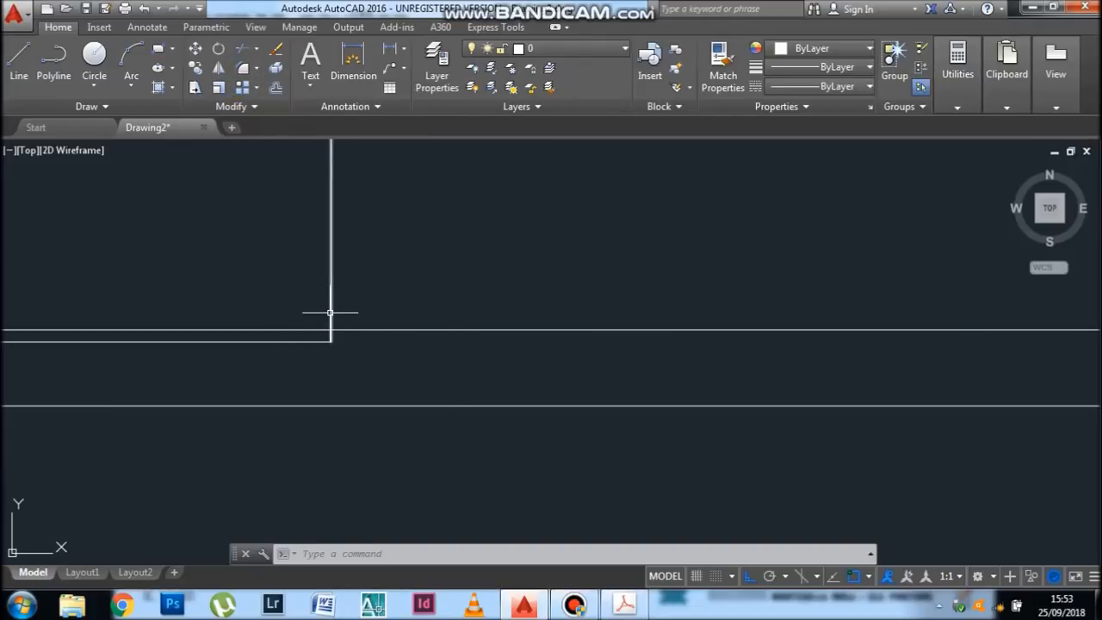
# - Fillet the inner south wall line with the same end line at radius 0 to close the wall end
pyautogui.write('f')
pyautogui.press('Return')
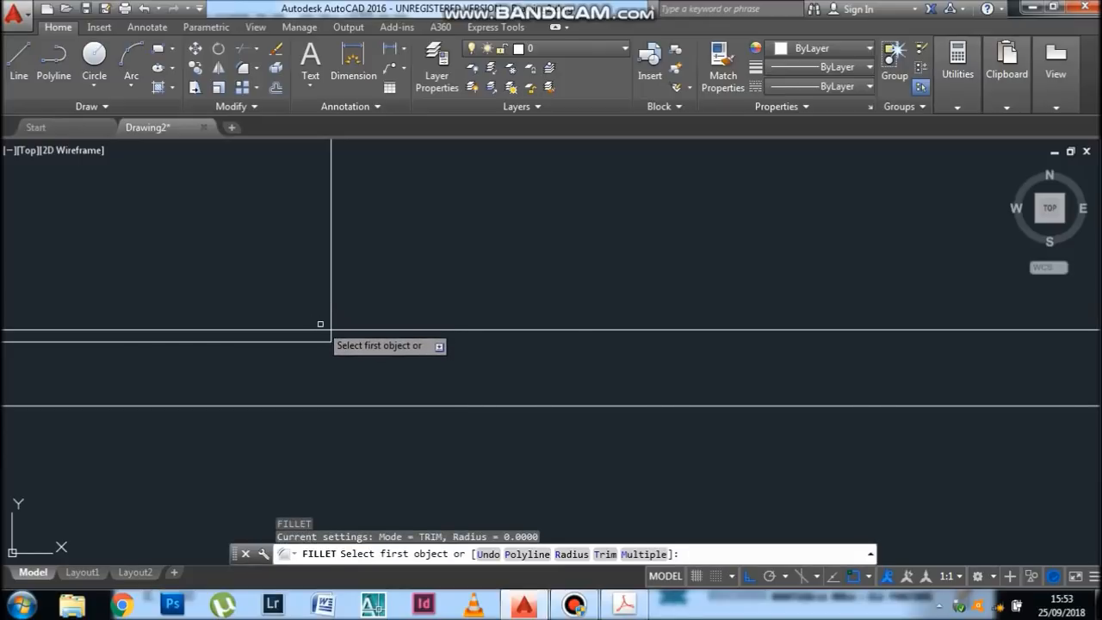
pyautogui.click(316, 329)
pyautogui.click(331, 335)
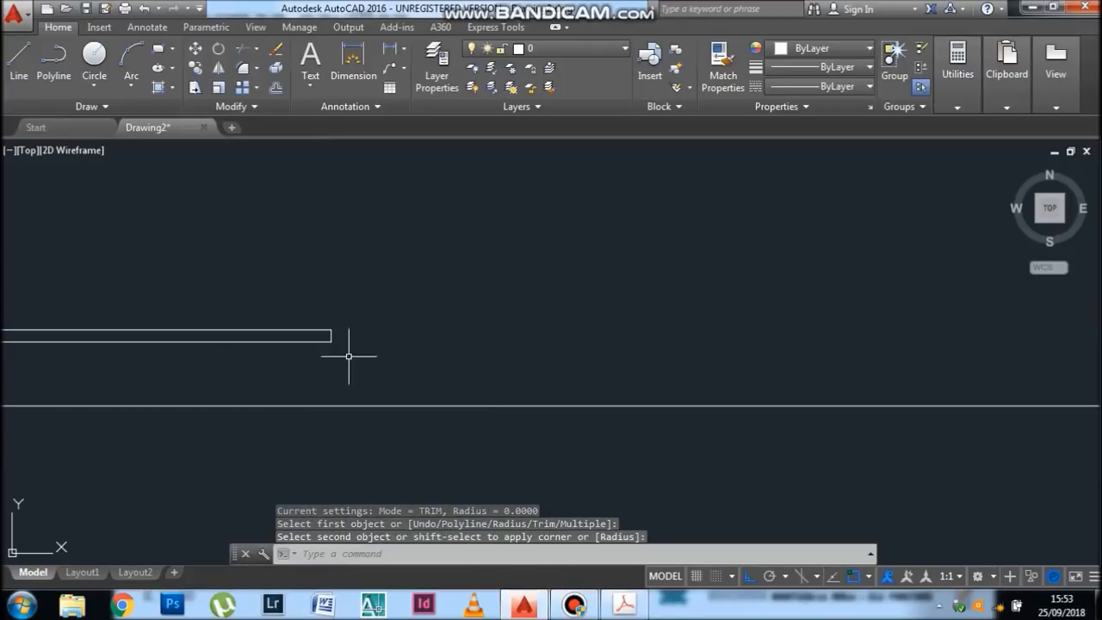
# - Examine the auxiliary building's east wall dimensions in the PDF floor plan, and return to the AutoCAD drawing
pyautogui.scroll(-5, 340, 340)
pyautogui.moveTo(218, 277); pyautogui.dragTo(250, 332, button='middle')
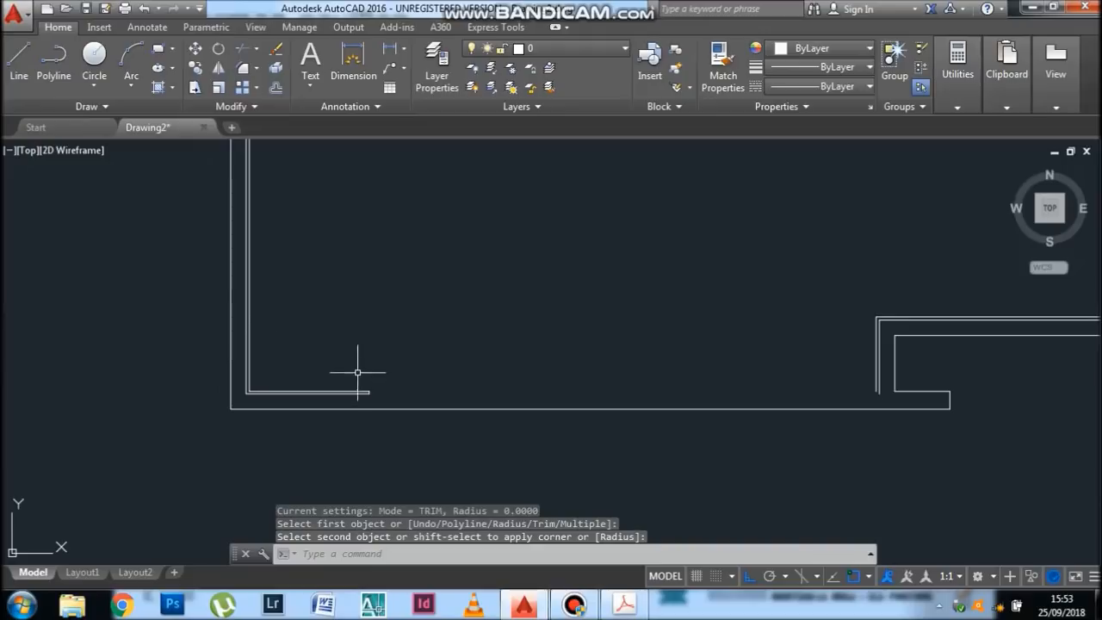
pyautogui.moveTo(257, 277); pyautogui.dragTo(260, 434, button='middle')
pyautogui.moveTo(277, 332); pyautogui.dragTo(276, 377, button='middle')
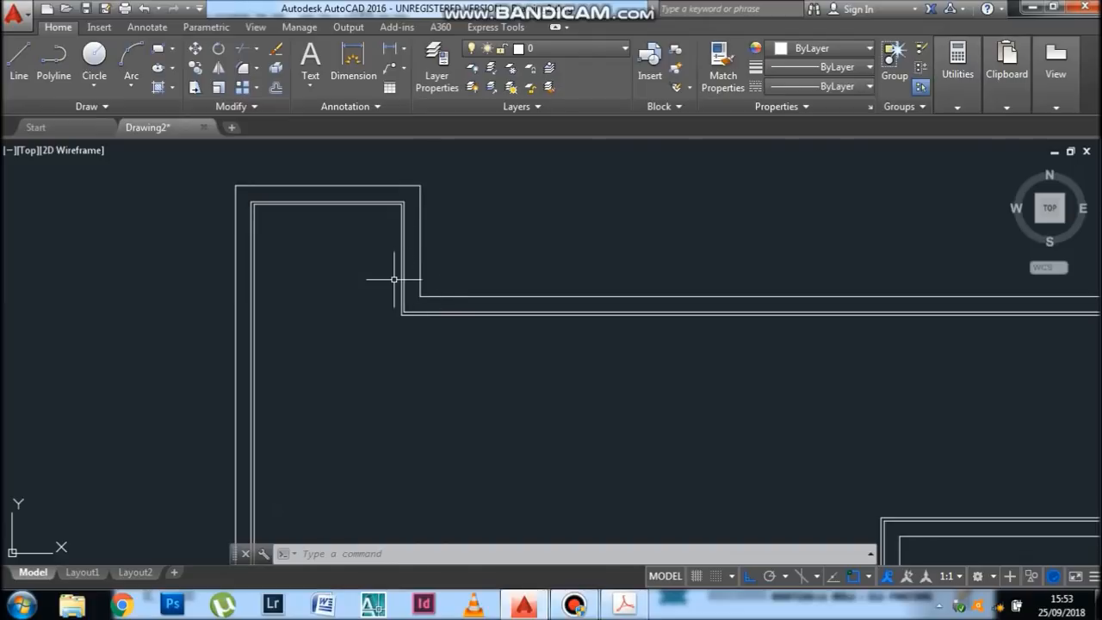
pyautogui.click(624, 603)
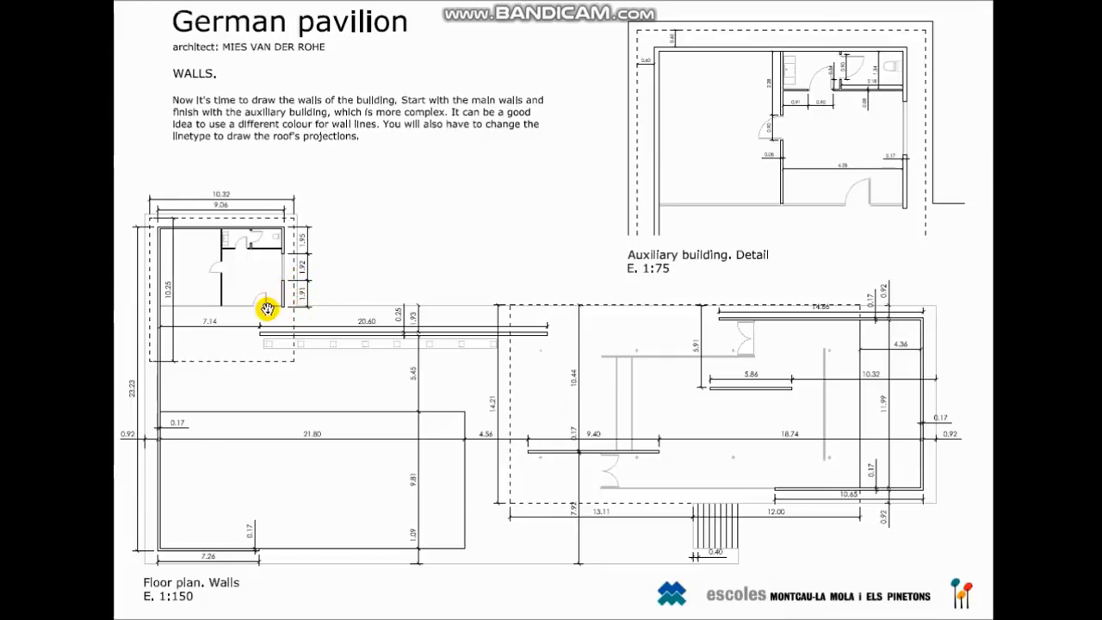
pyautogui.hotkey('alt', 'Tab')
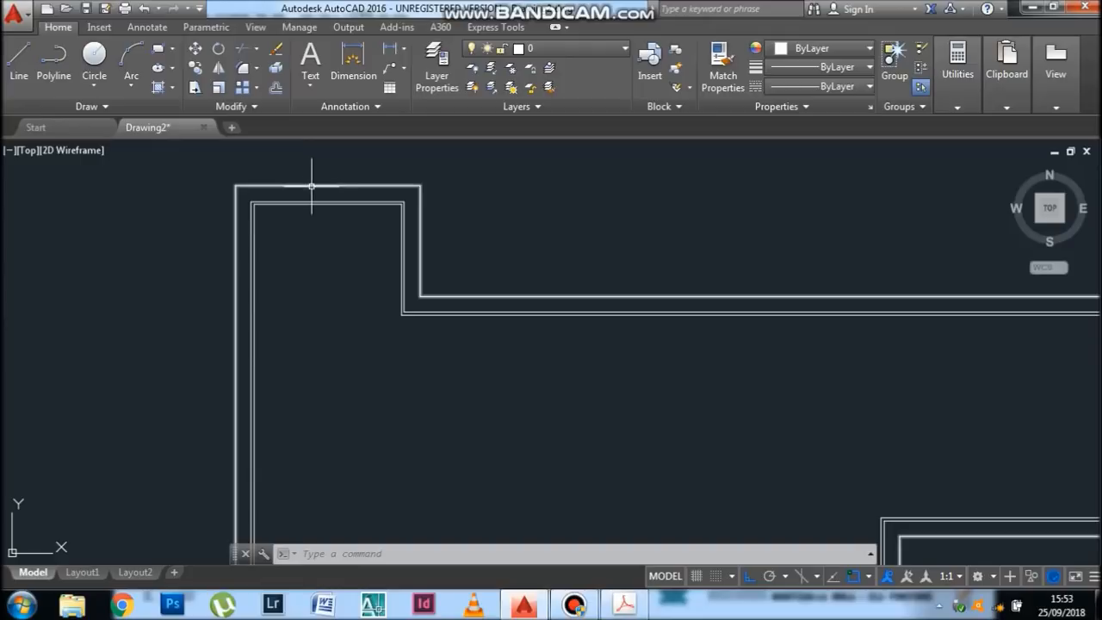
# - Copy the outer line of the auxiliary building's north wall 1.95 straight down from its east corner
pyautogui.scroll(2, 402, 199)
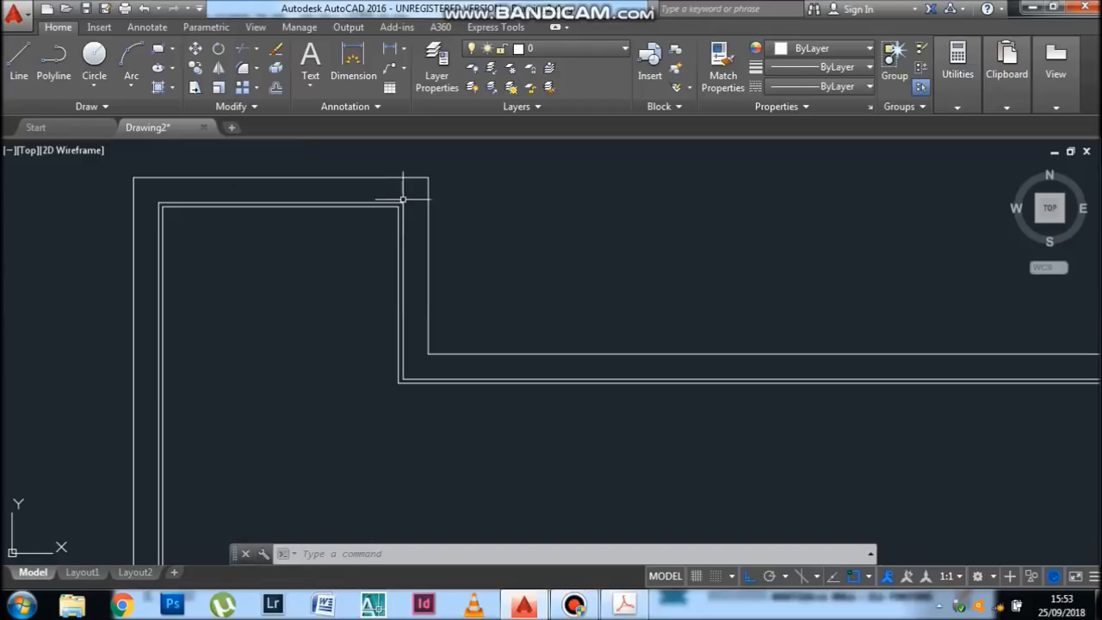
pyautogui.scroll(2, 385, 199)
pyautogui.click(374, 209)
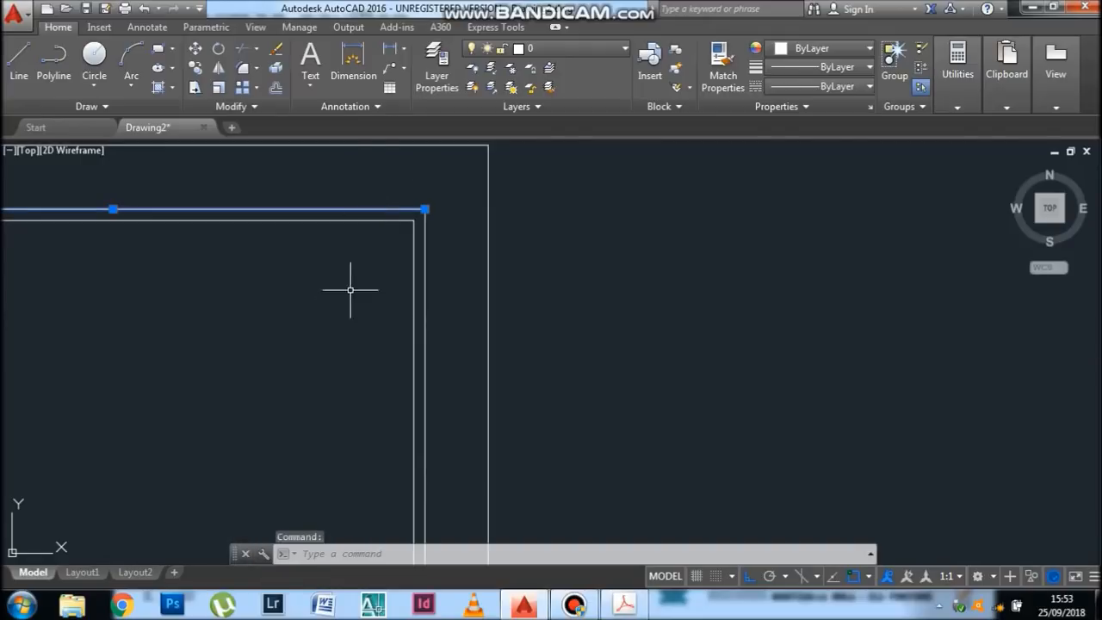
pyautogui.scroll(-2, 316, 251)
pyautogui.moveTo(221, 276); pyautogui.dragTo(272, 273, button='middle')
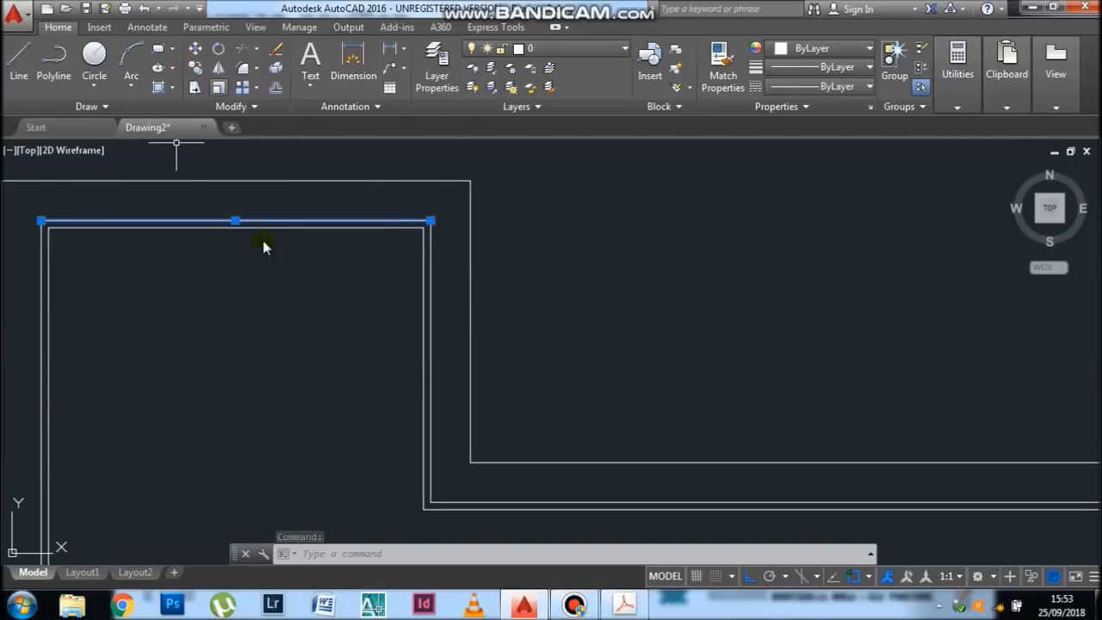
pyautogui.press('Escape')
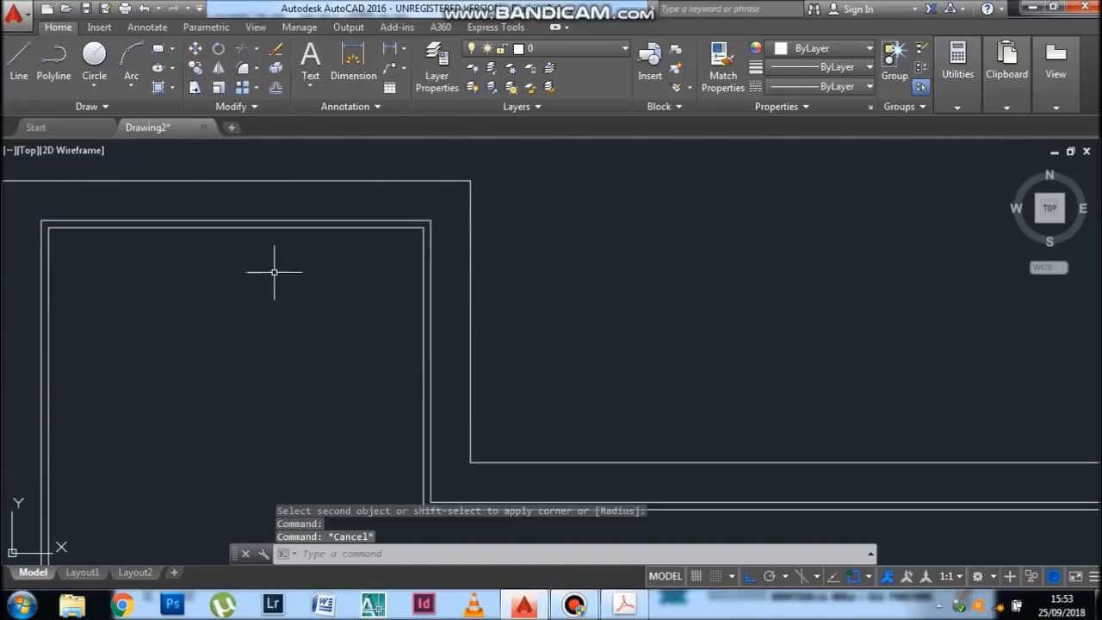
pyautogui.click(196, 69)
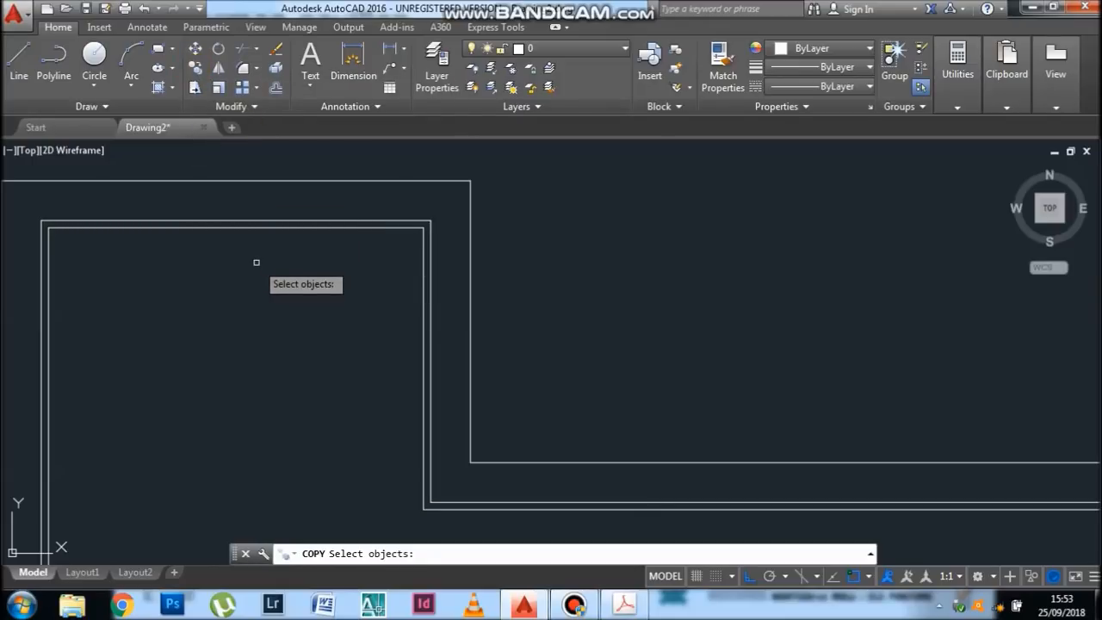
pyautogui.click(296, 221)
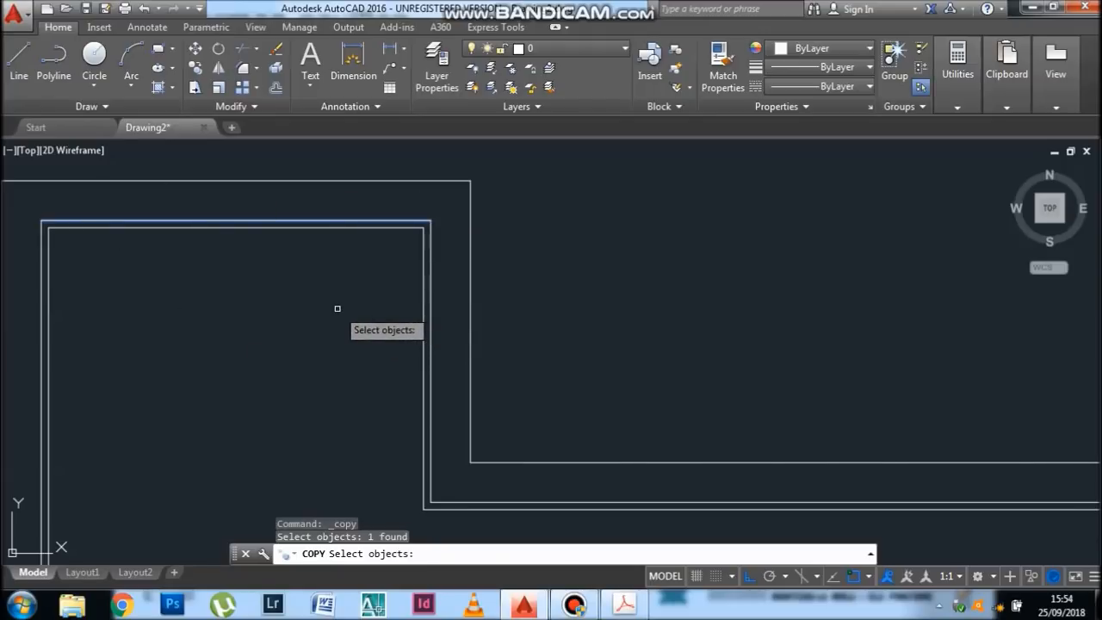
pyautogui.press('Return')
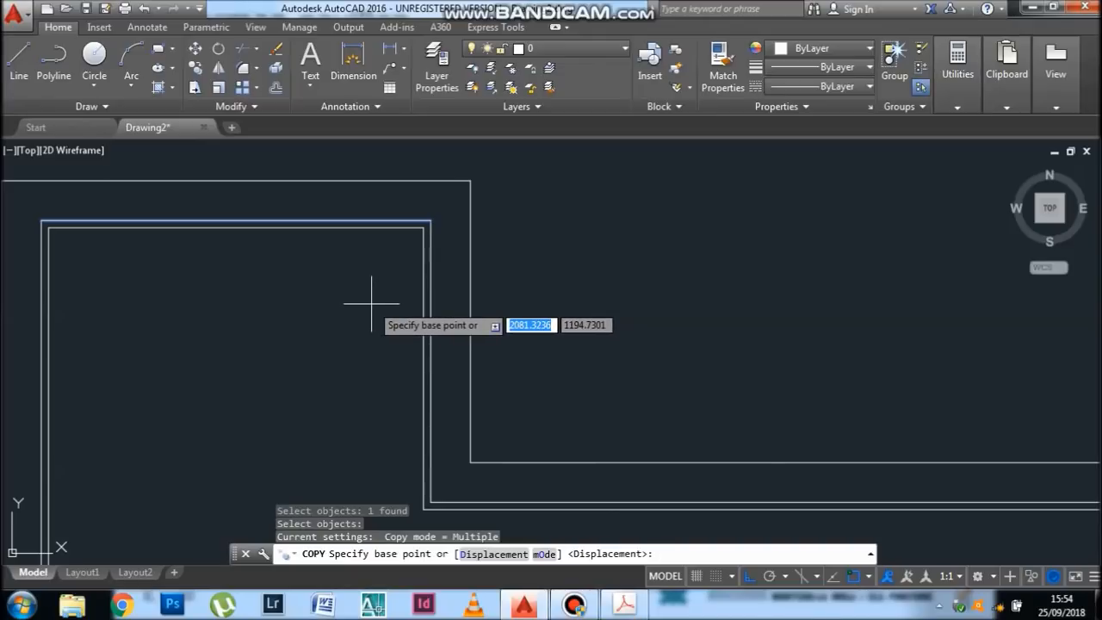
pyautogui.click(431, 220)
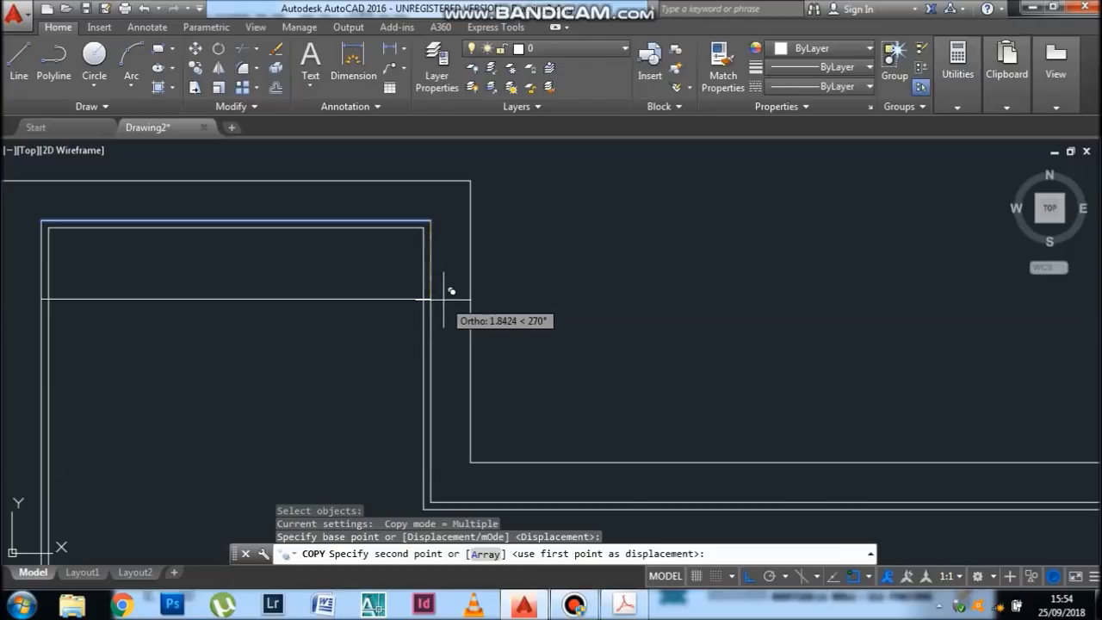
pyautogui.write('1.95')
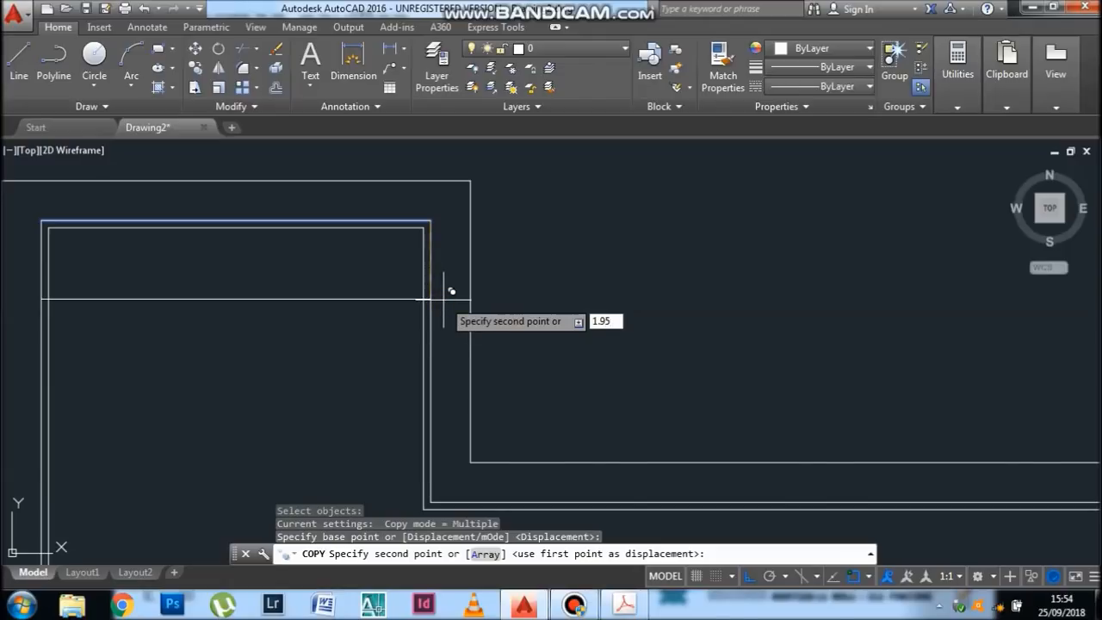
pyautogui.press('Return')
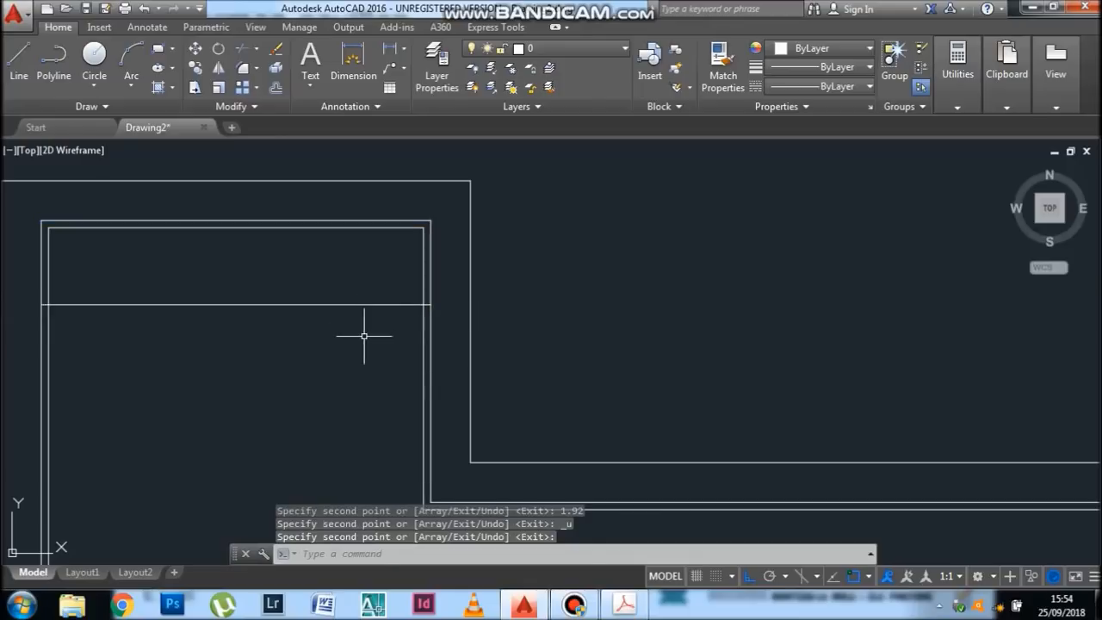
# - Copy the horizontal line below the north wall another 1.92 straight down
pyautogui.click(363, 334)
pyautogui.click(296, 267)
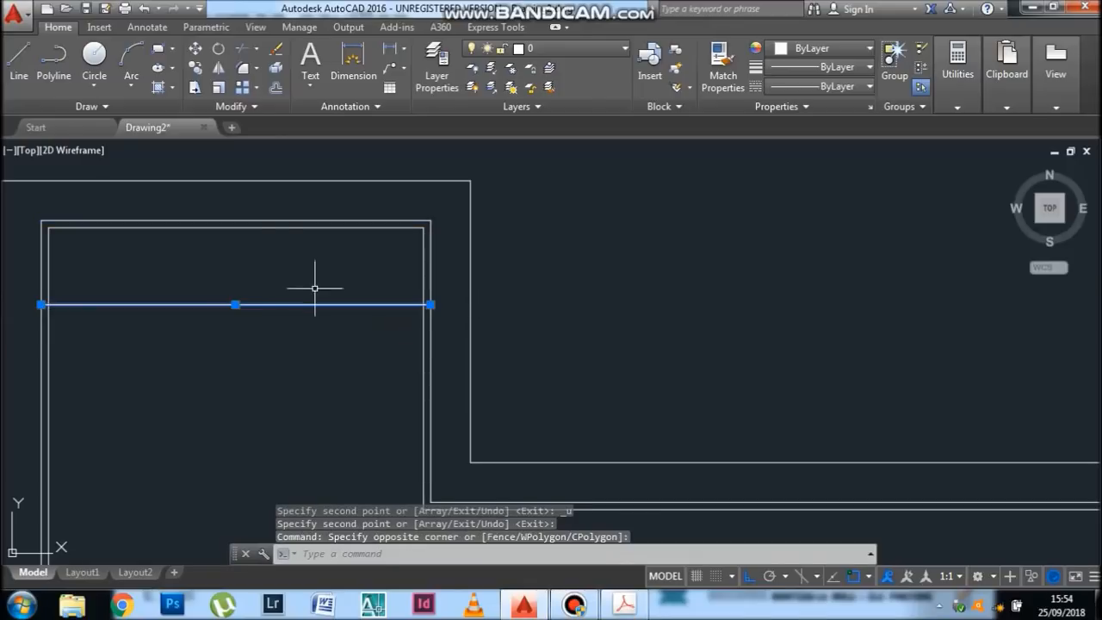
pyautogui.click(197, 69)
pyautogui.click(296, 365)
pyautogui.write('1.92')
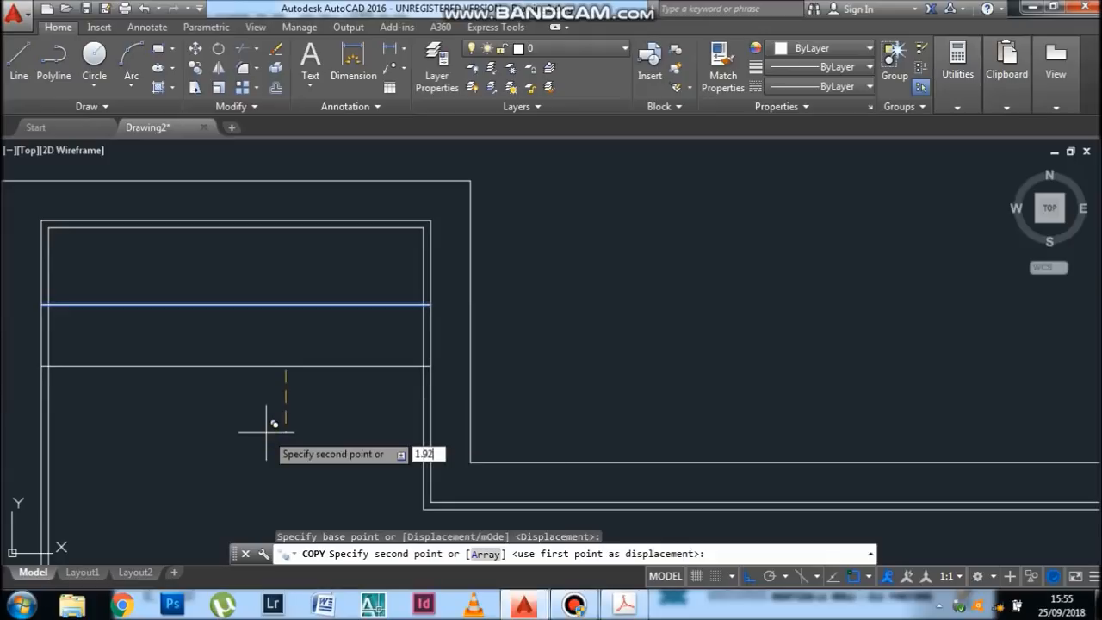
pyautogui.press('Return')
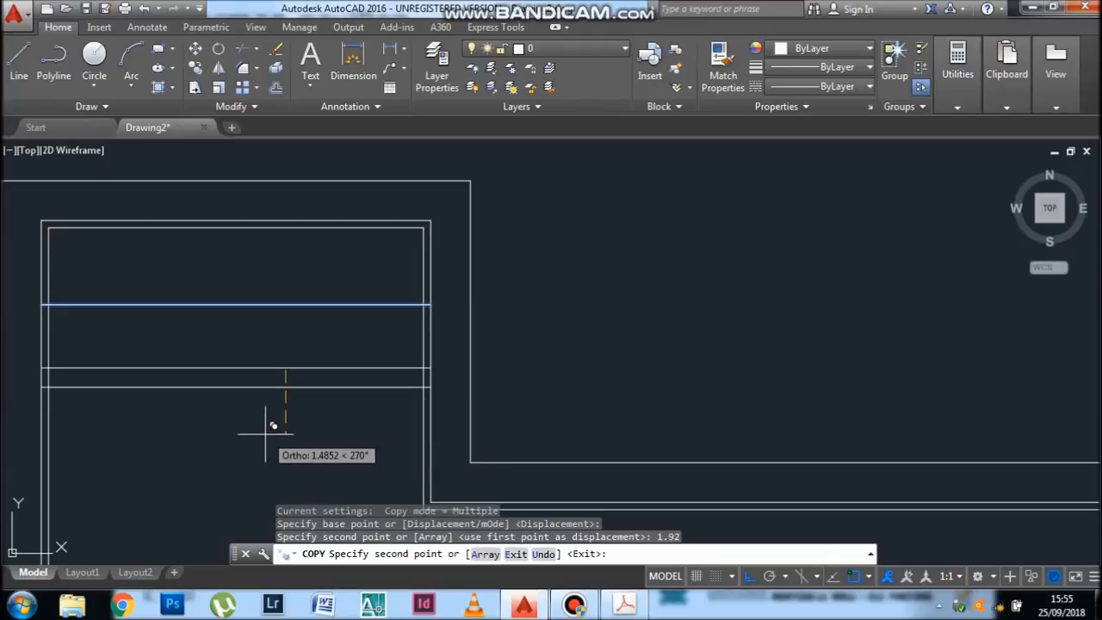
pyautogui.press('Return')
# - Copy the lowest horizontal construction line 1.91 straight down to mark the end of the auxiliary building's east wall
pyautogui.rightClick(309, 436)
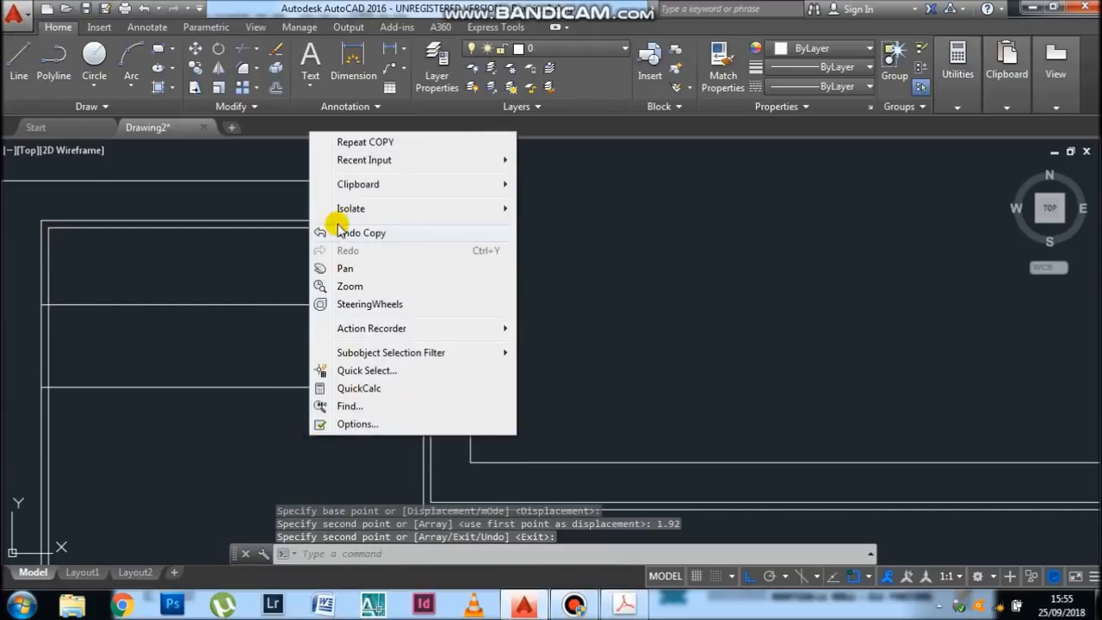
pyautogui.click(344, 143)
pyautogui.click(349, 435)
pyautogui.click(289, 362)
pyautogui.press('Return')
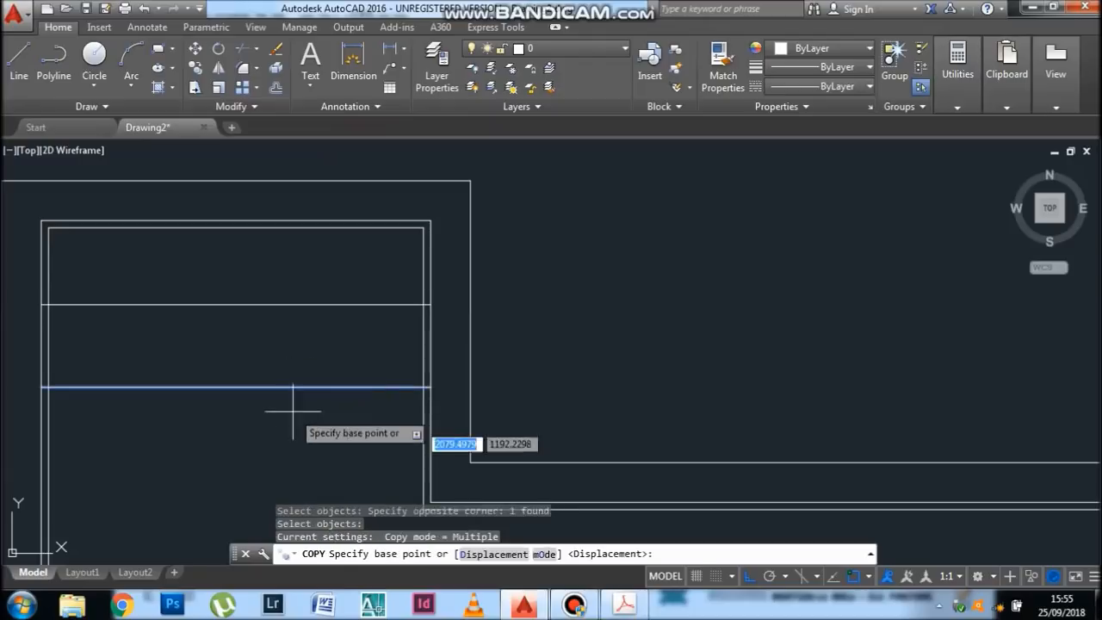
pyautogui.click(290, 407)
pyautogui.write('1')
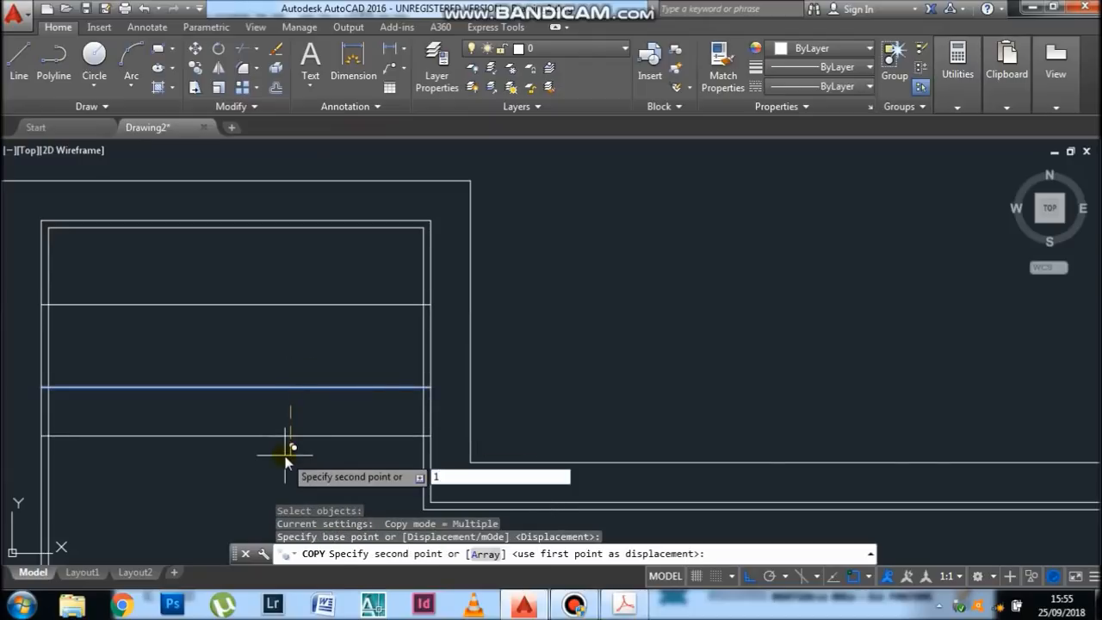
pyautogui.write('.1')
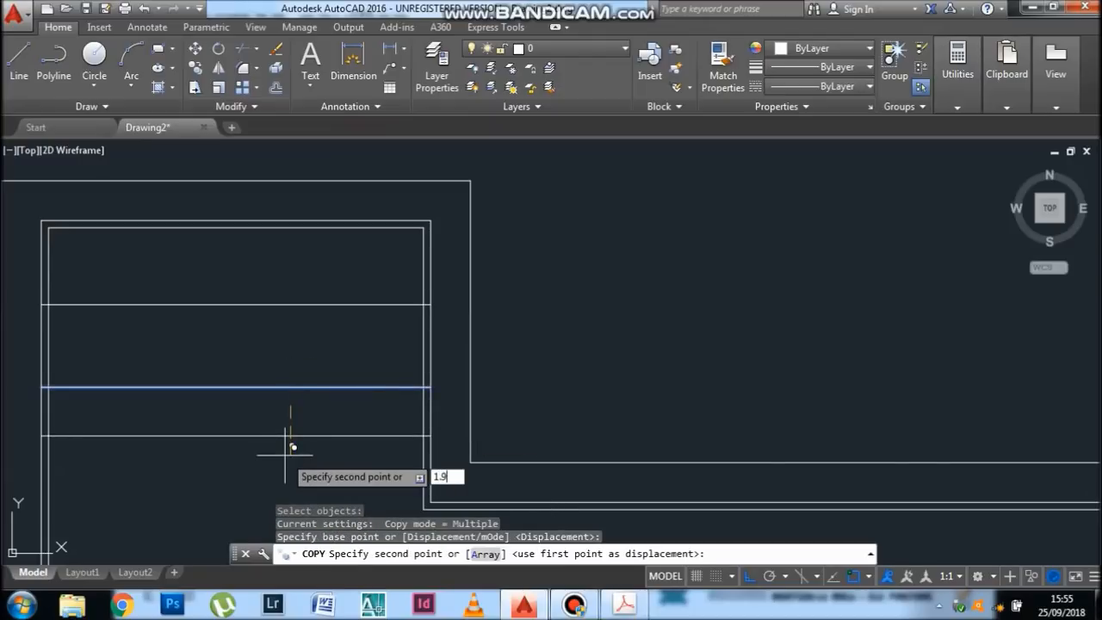
pyautogui.press('Return')
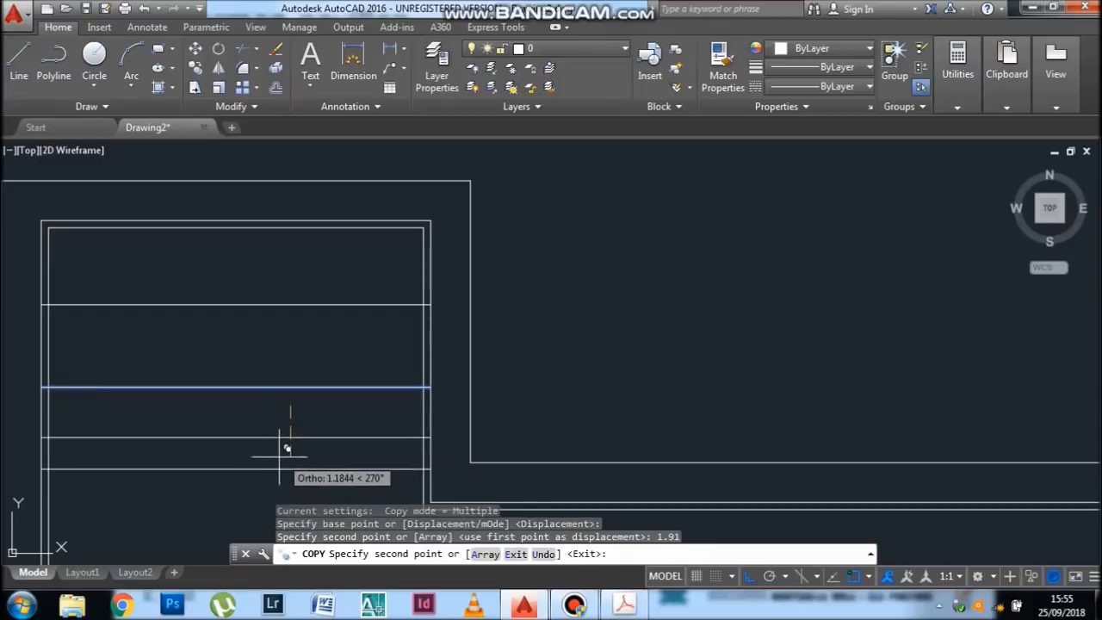
pyautogui.moveTo(284, 420); pyautogui.dragTo(278, 388, button='middle')
pyautogui.rightClick(272, 405)
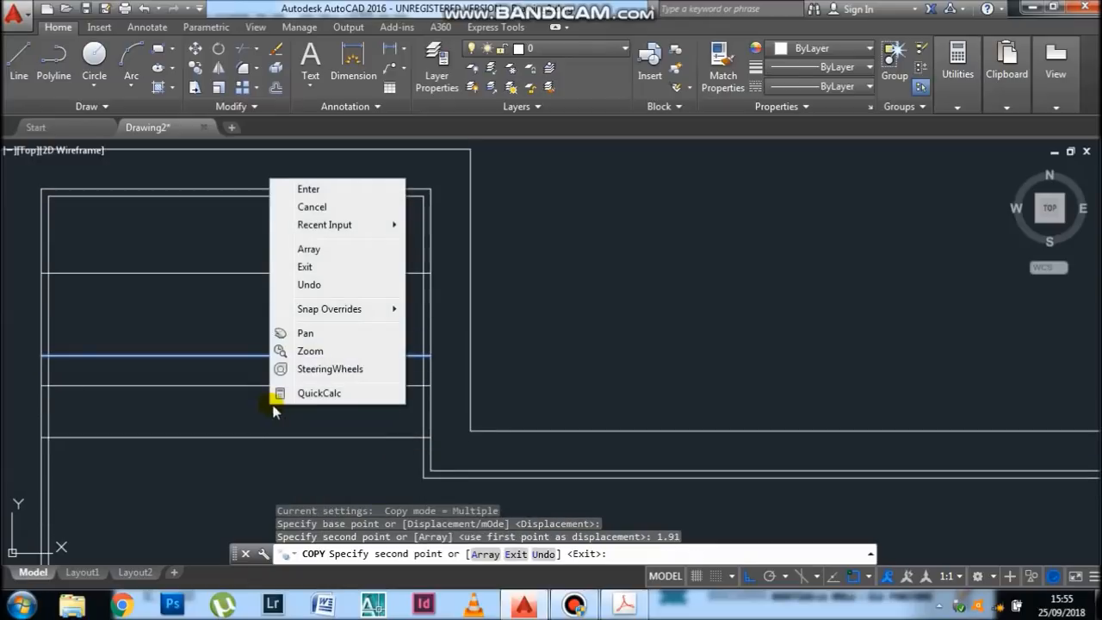
pyautogui.click(306, 189)
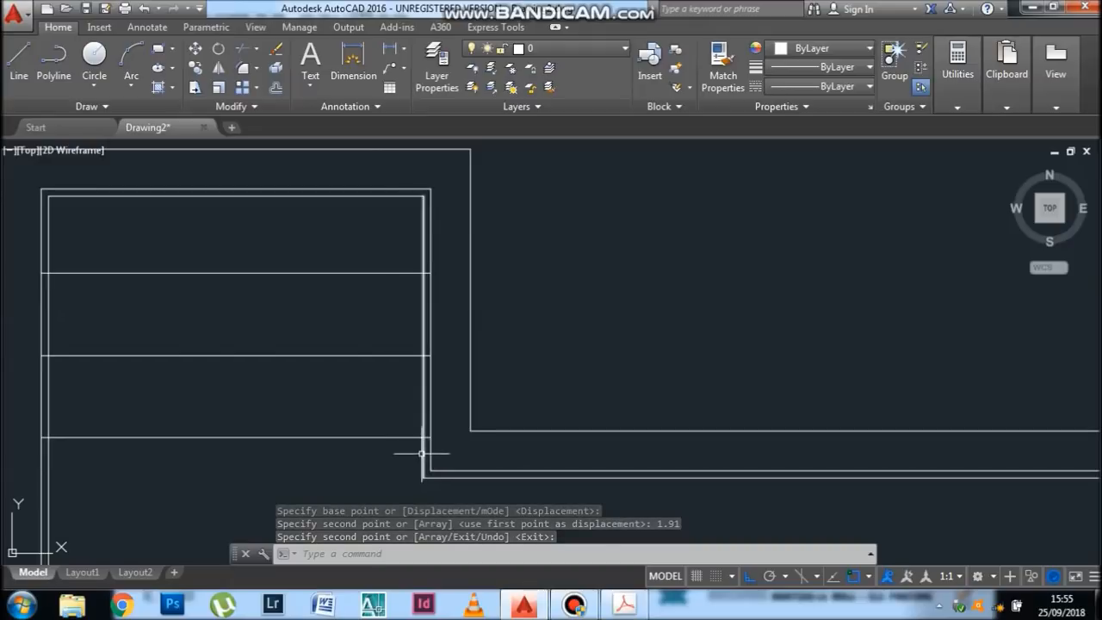
# - Fillet both lines of the auxiliary building's east wall with the lowest horizontal guide line to close off the wall's south end
pyautogui.click(243, 68)
pyautogui.click(422, 415)
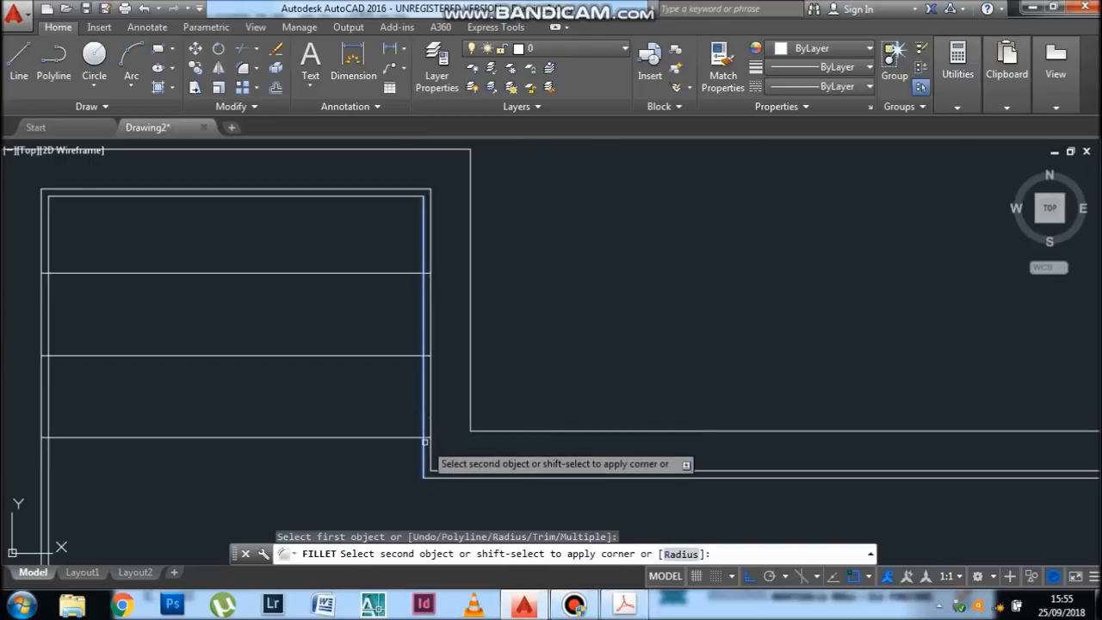
pyautogui.scroll(3, 423, 422)
pyautogui.click(423, 426)
pyautogui.rightClick(422, 425)
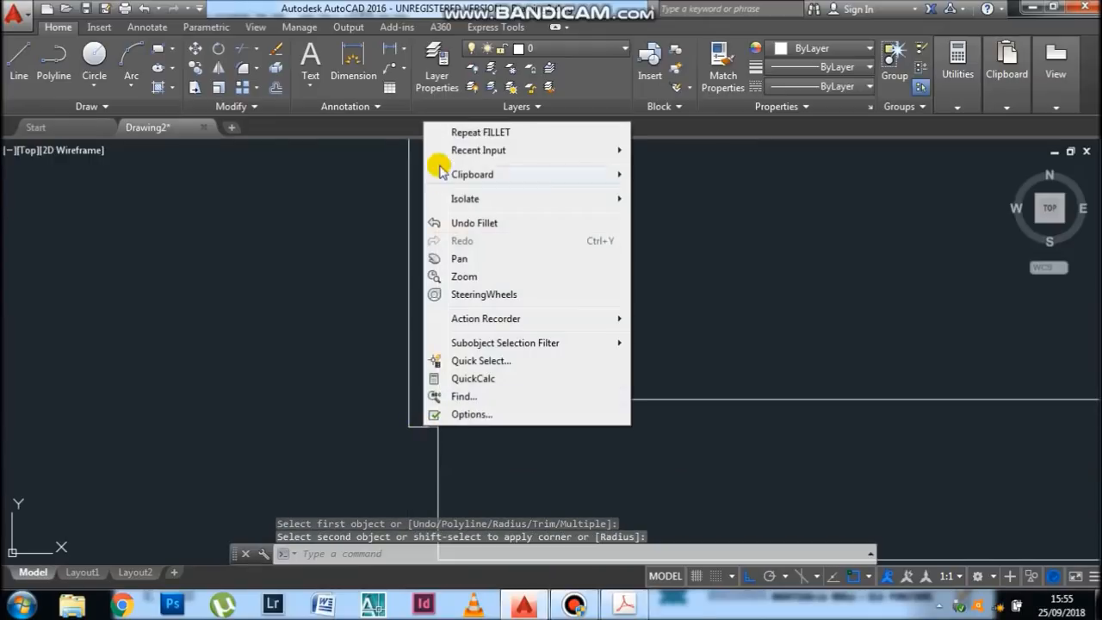
pyautogui.click(461, 133)
pyautogui.click(422, 425)
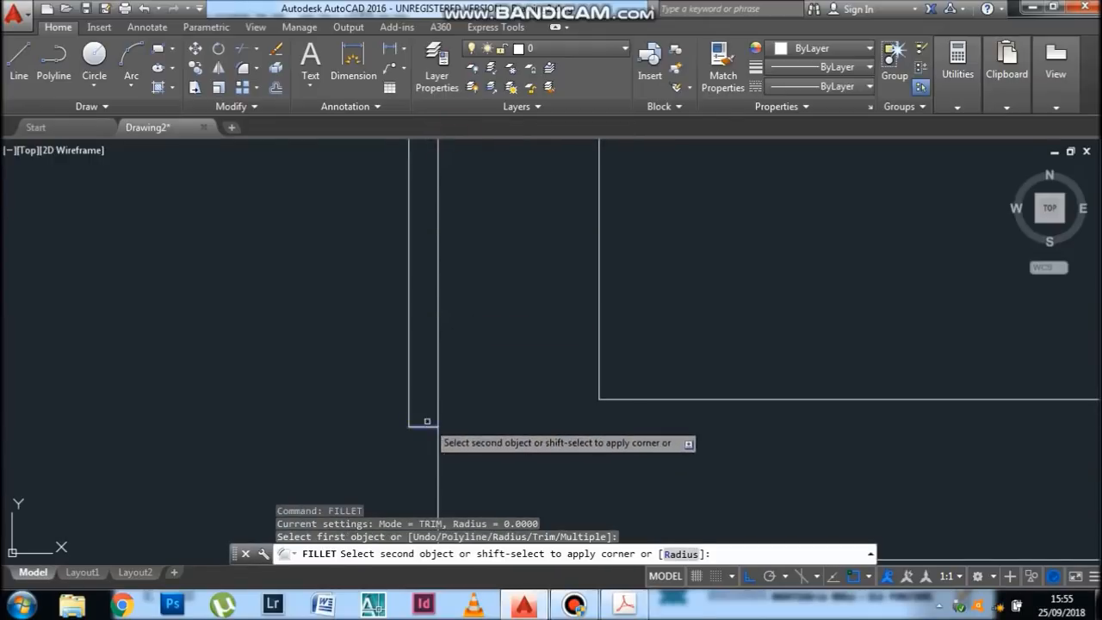
pyautogui.click(437, 413)
pyautogui.scroll(-8, 401, 405)
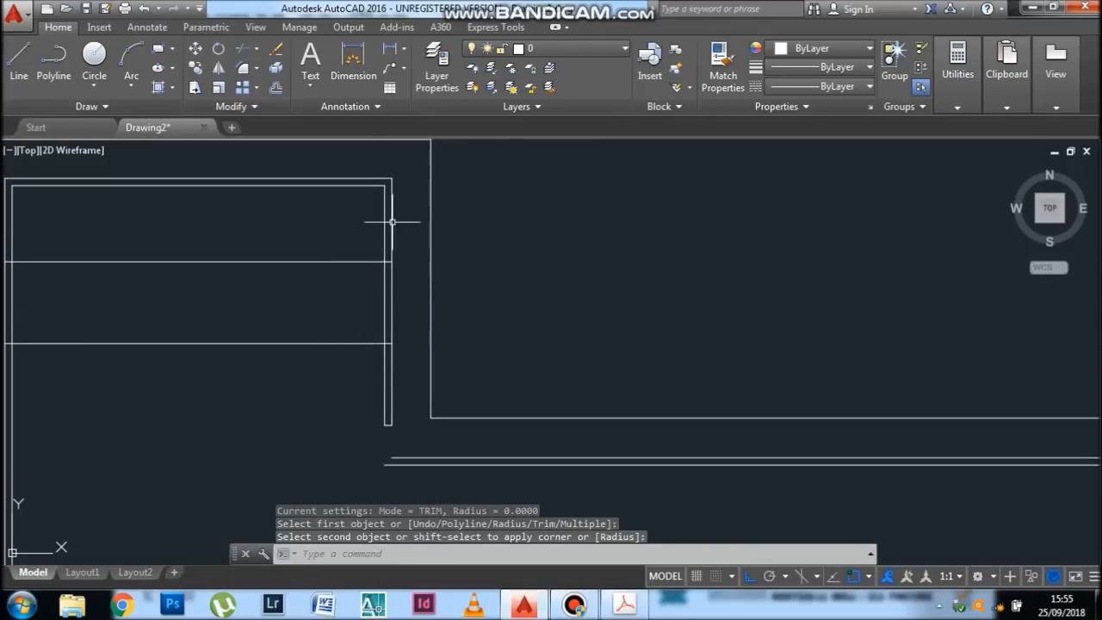
# - Trim the auxiliary building's east wall between the two remaining horizontal guide lines to form an opening, and trim away the guides inside the building
pyautogui.click(350, 260)
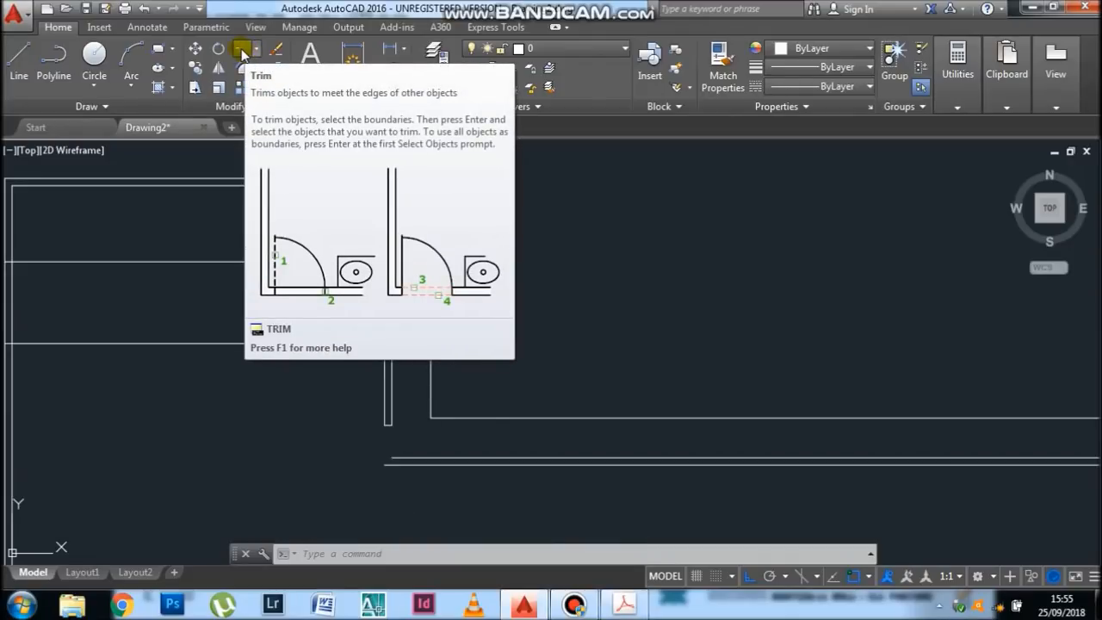
pyautogui.click(243, 52)
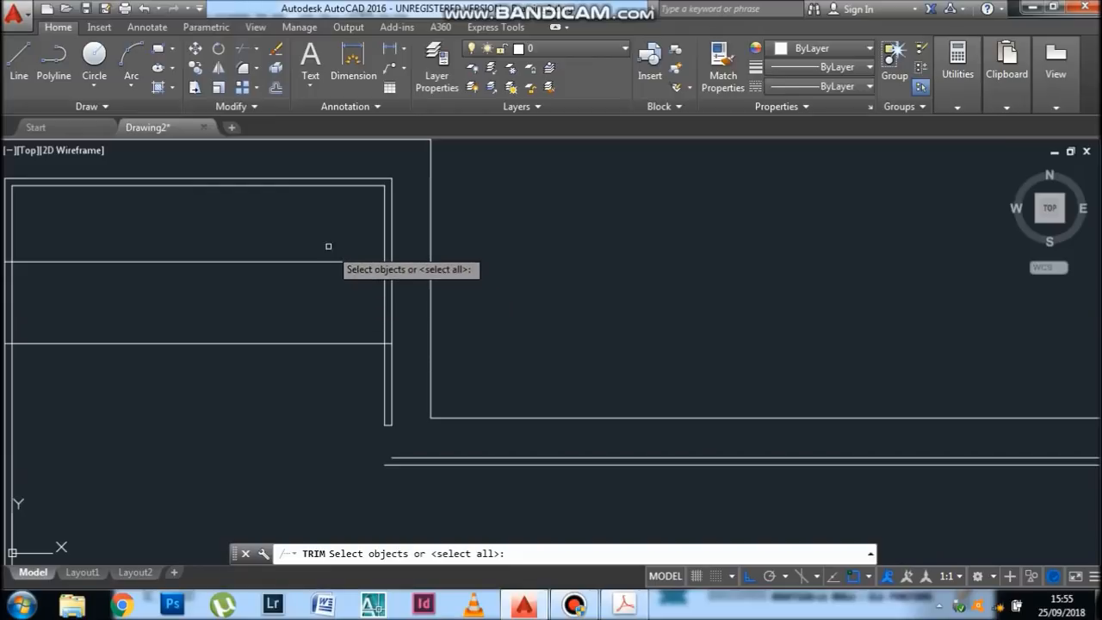
pyautogui.click(411, 359)
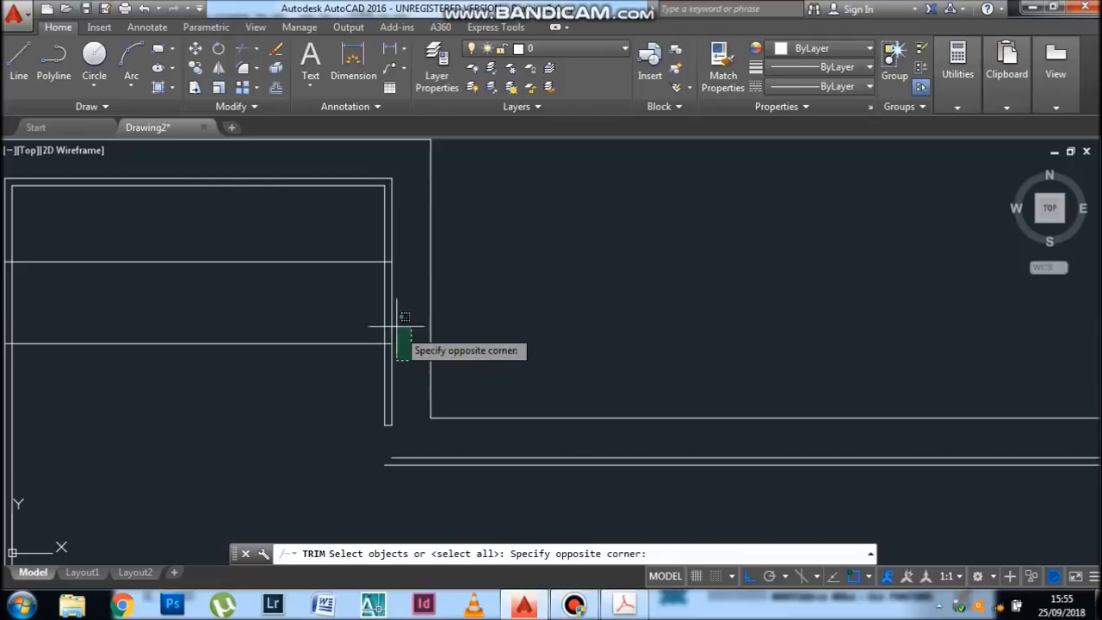
pyautogui.click(376, 241)
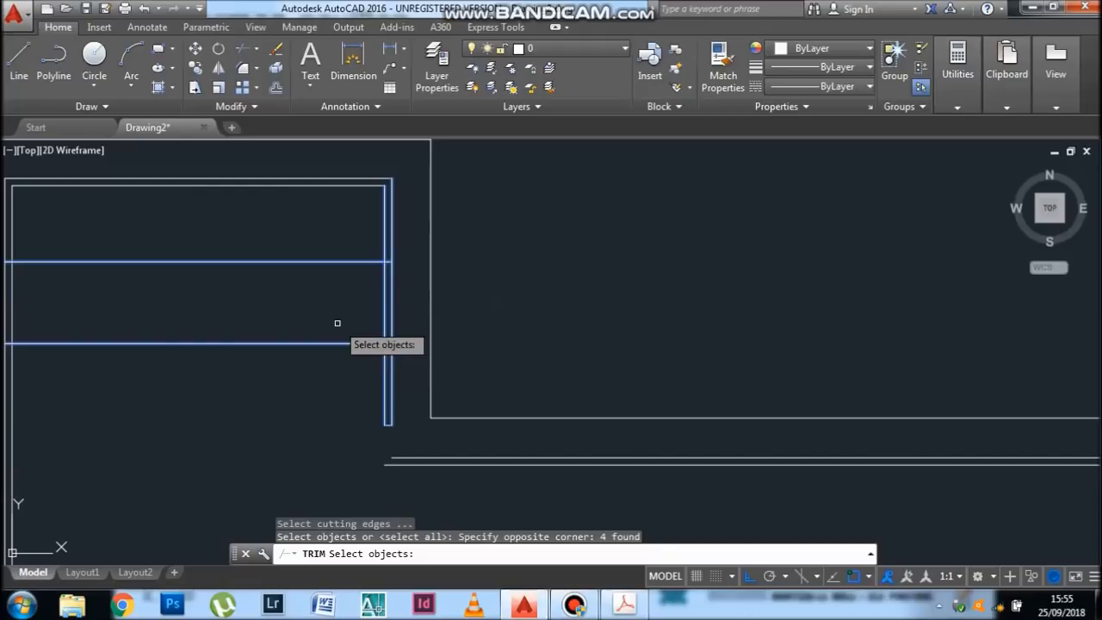
pyautogui.press('Return')
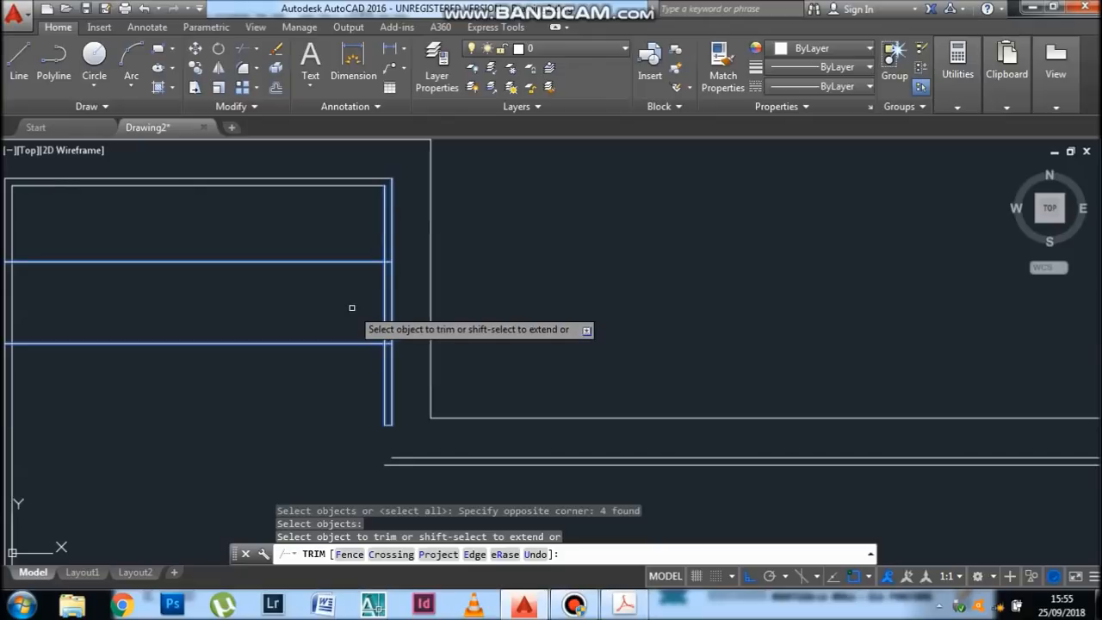
pyautogui.click(391, 297)
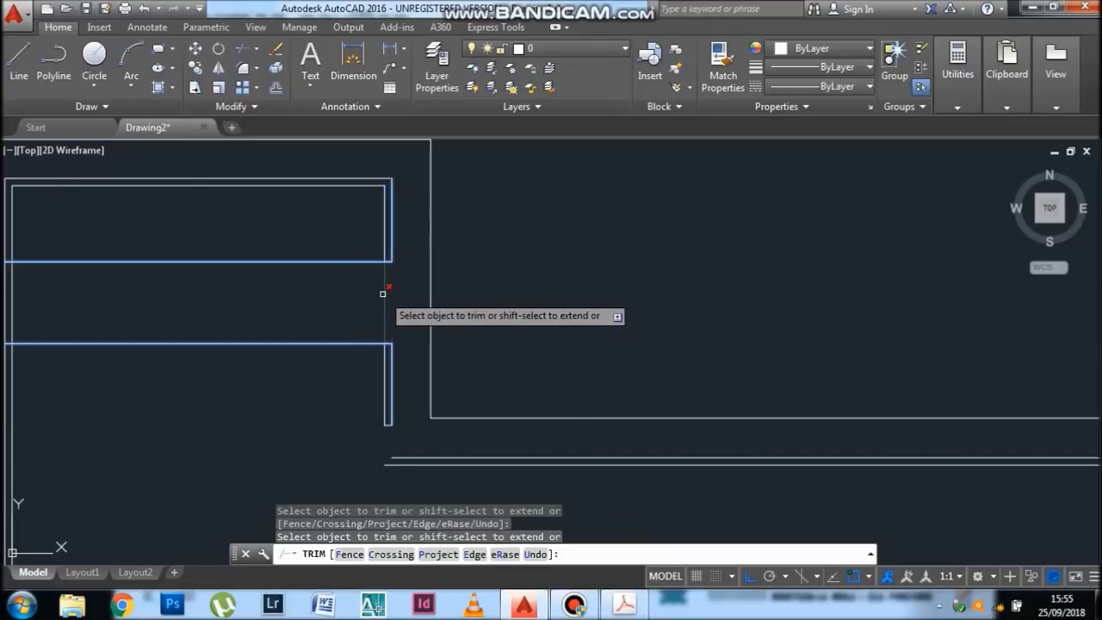
pyautogui.click(369, 260)
pyautogui.click(345, 343)
pyautogui.rightClick(341, 315)
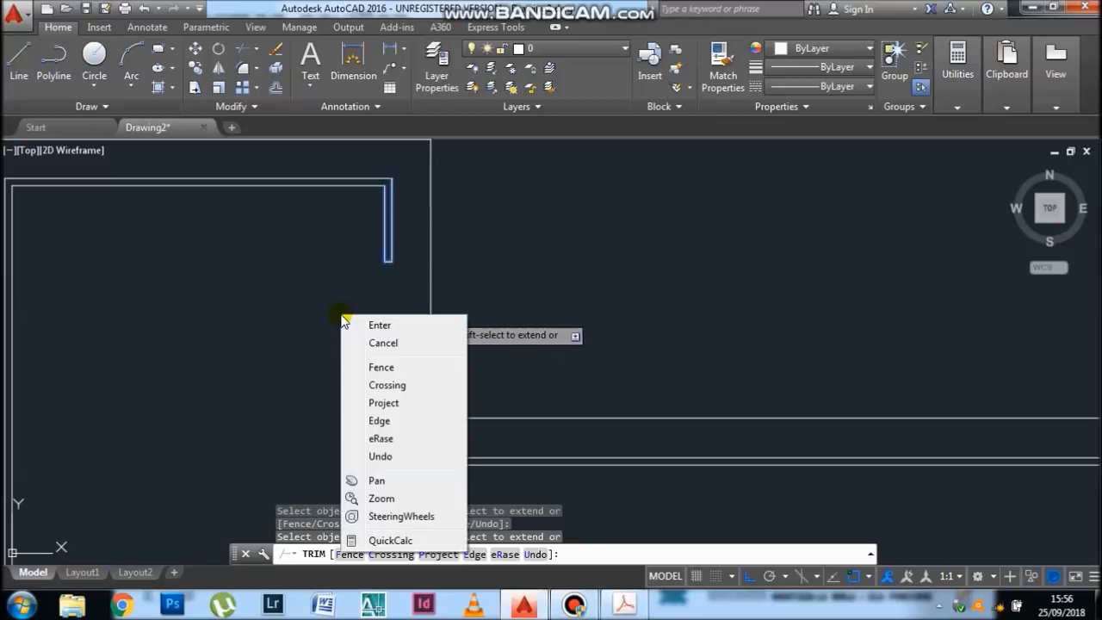
pyautogui.click(372, 326)
pyautogui.moveTo(295, 310); pyautogui.dragTo(301, 289, button='middle')
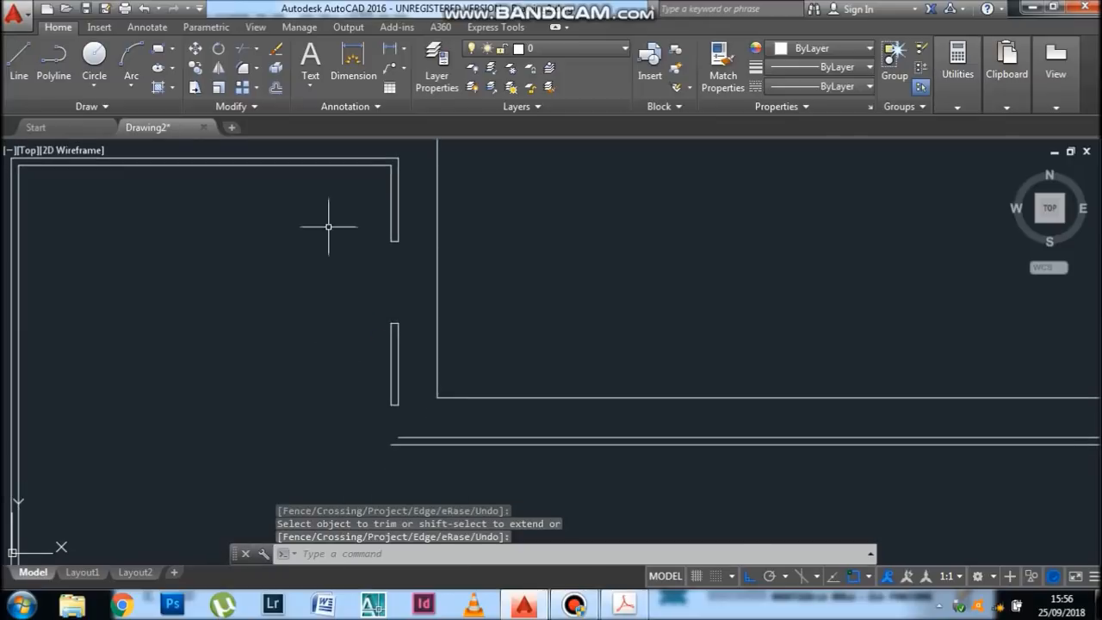
# - Draw a line 14.66 west from the outer northeast corner of the east-end walls, continuing straight down across the north wall's thickness
pyautogui.scroll(-6, 334, 218)
pyautogui.scroll(3, 504, 320)
pyautogui.scroll(-1, 477, 344)
pyautogui.scroll(2, 484, 329)
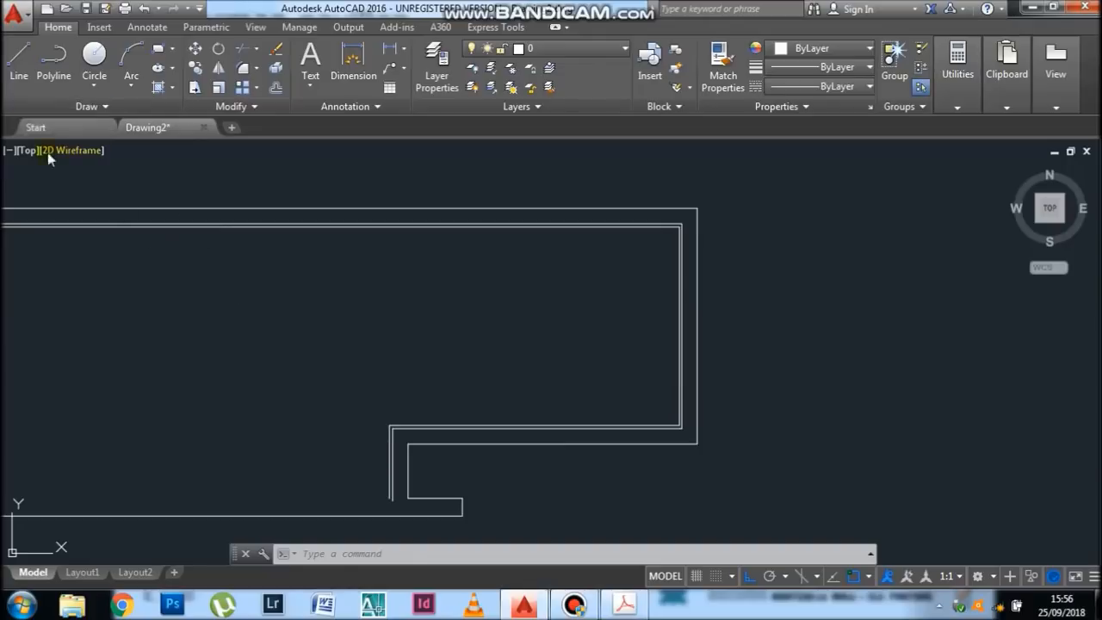
pyautogui.click(19, 57)
pyautogui.scroll(2, 633, 245)
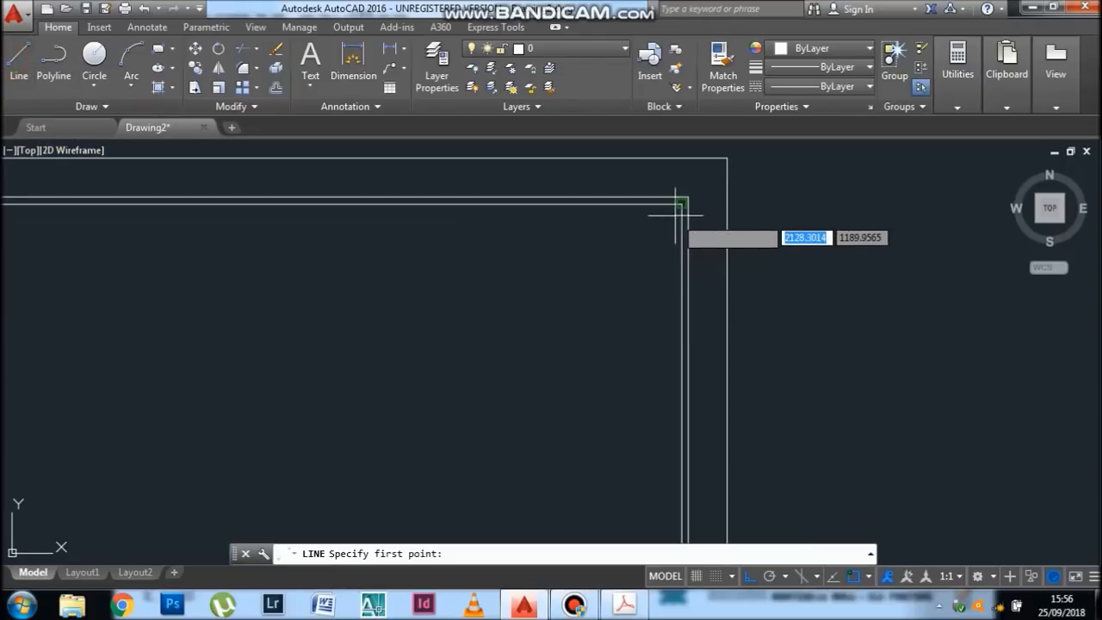
pyautogui.click(698, 195)
pyautogui.scroll(-3, 699, 194)
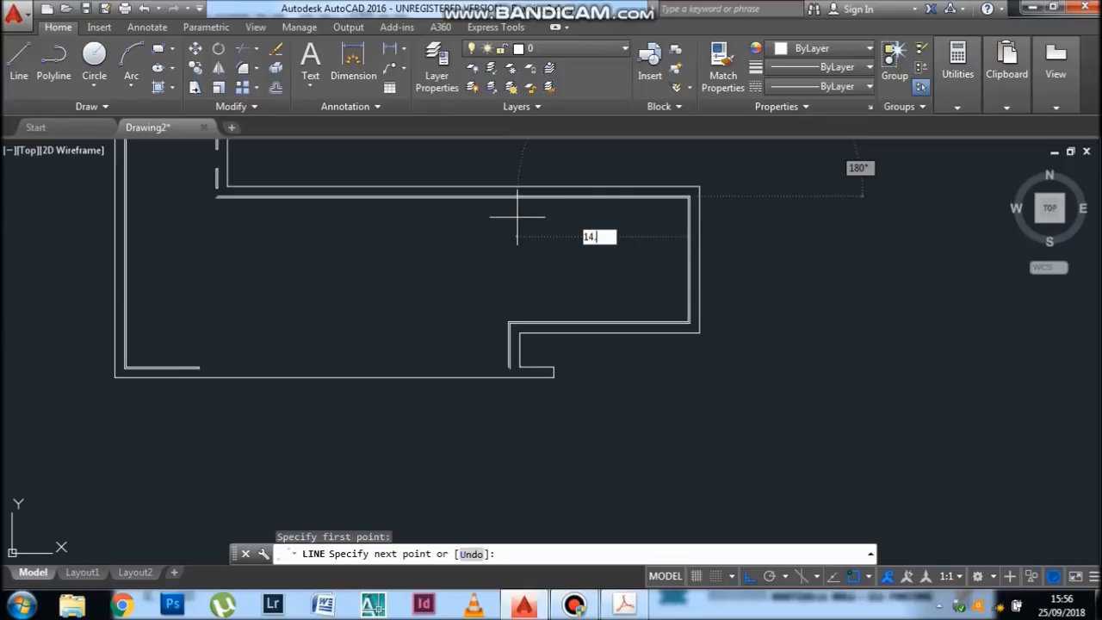
pyautogui.press('Return')
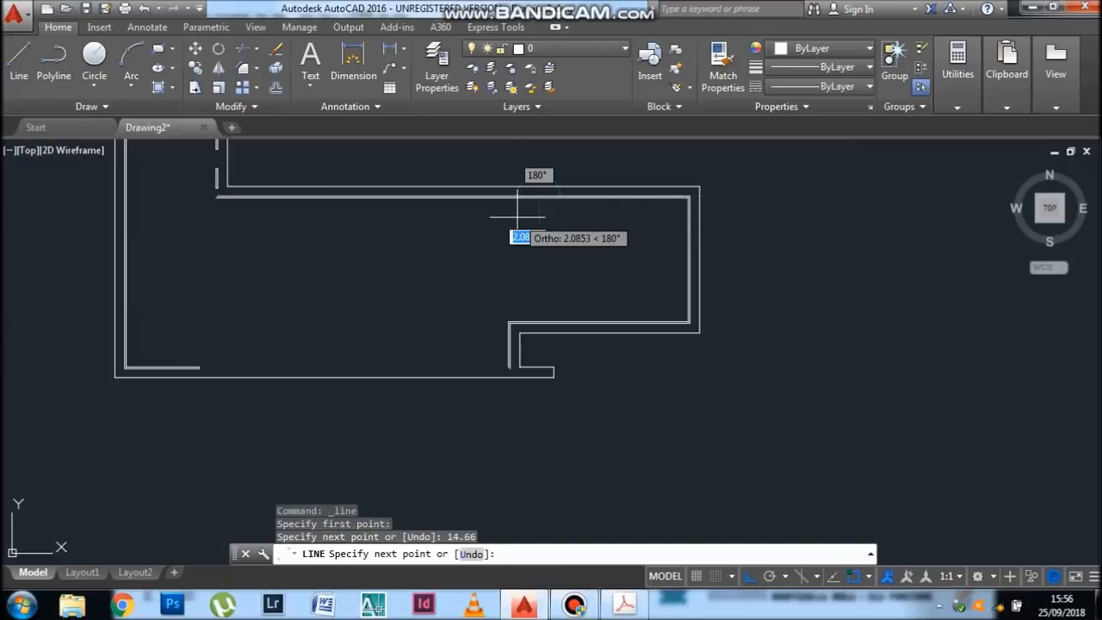
pyautogui.scroll(4, 521, 216)
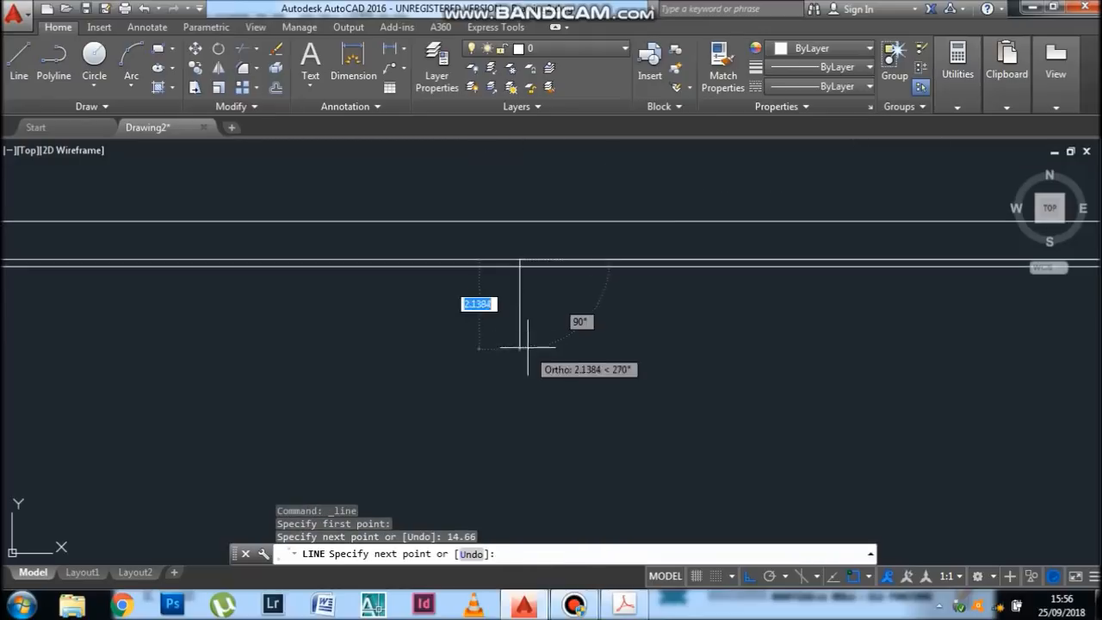
pyautogui.scroll(-2, 515, 249)
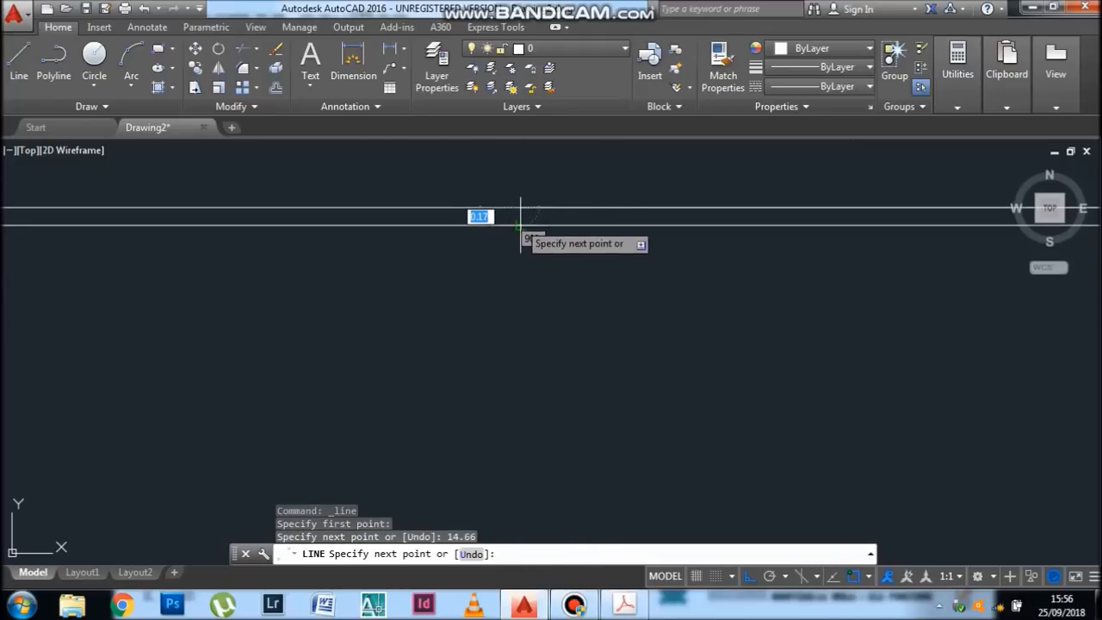
pyautogui.click(520, 226)
pyautogui.rightClick(523, 259)
pyautogui.click(551, 270)
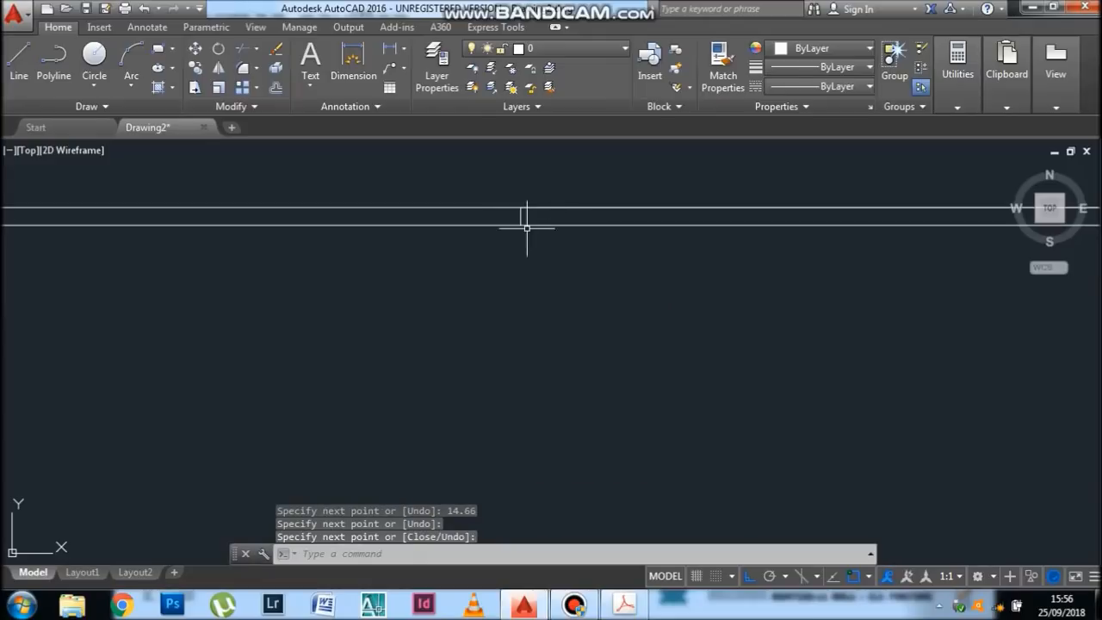
# - Select both north wall lines and shorten the inner one by stretching its west end to the short cross line
pyautogui.click(493, 226)
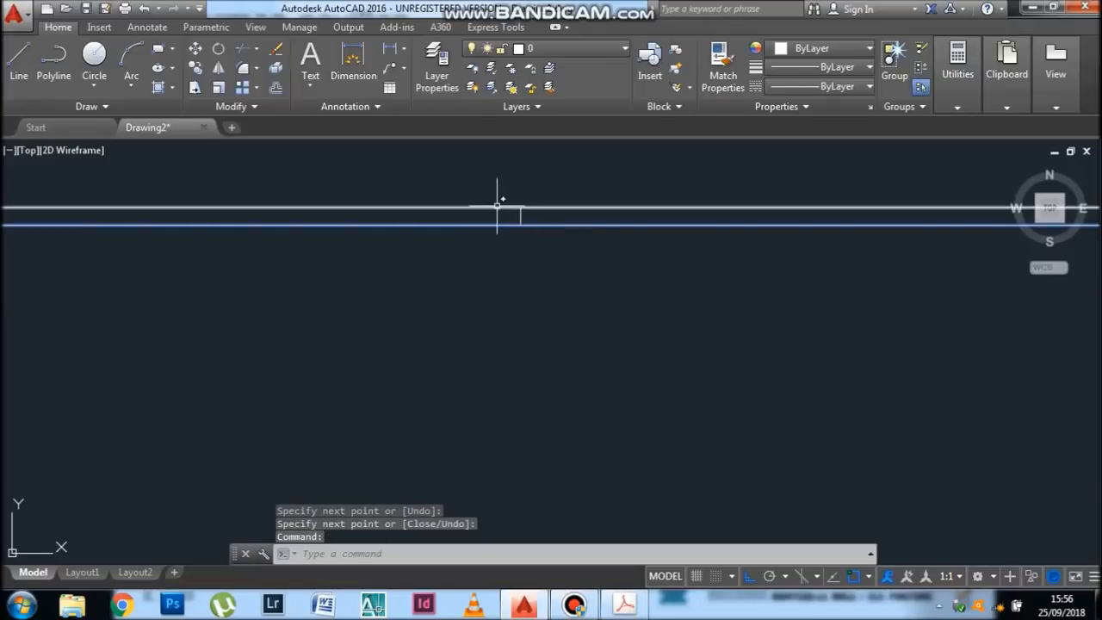
pyautogui.scroll(-5, 497, 211)
pyautogui.scroll(10, 331, 240)
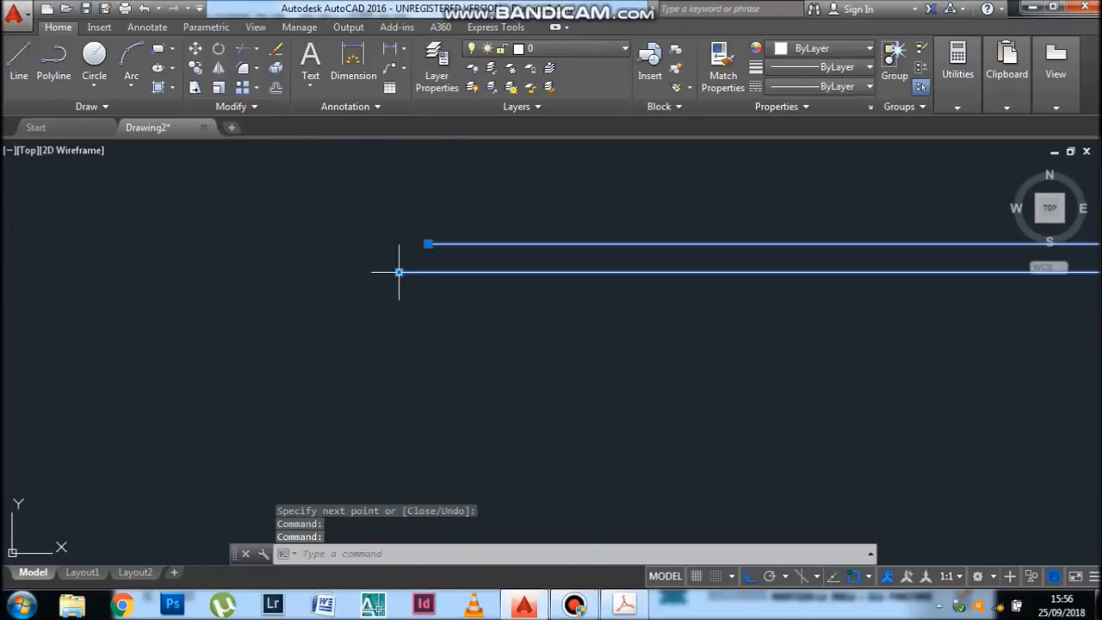
pyautogui.click(399, 272)
pyautogui.scroll(-3, 644, 283)
pyautogui.scroll(-2, 381, 271)
pyautogui.scroll(3, 430, 258)
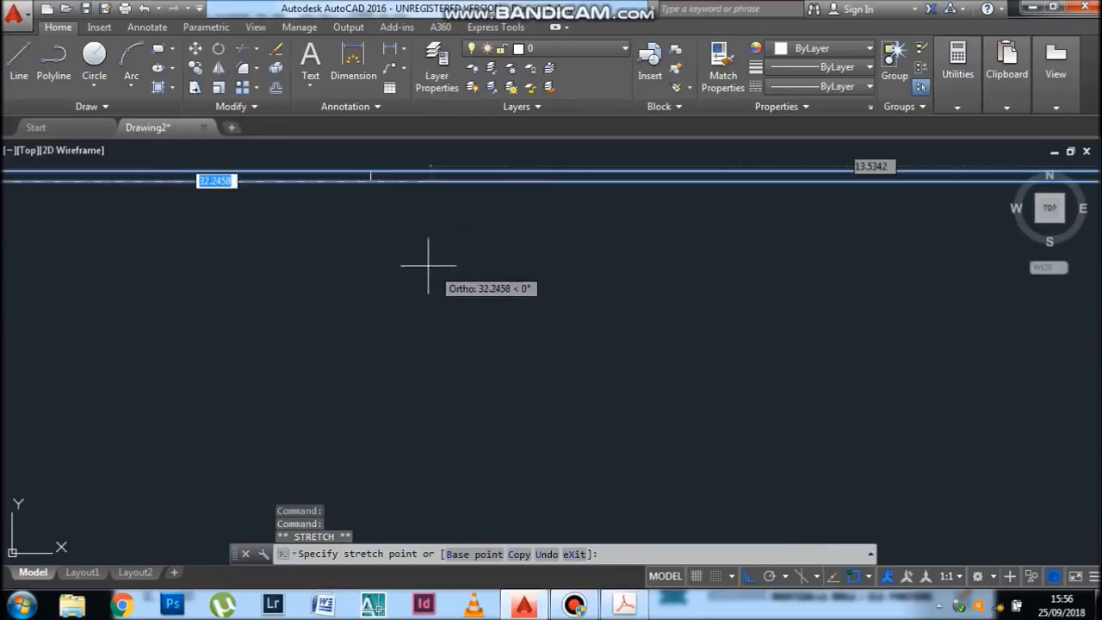
pyautogui.click(370, 176)
# - Shorten the north wall's outer line by stretching its west end to the top of the short cross line
pyautogui.scroll(-4, 192, 238)
pyautogui.scroll(3, 248, 318)
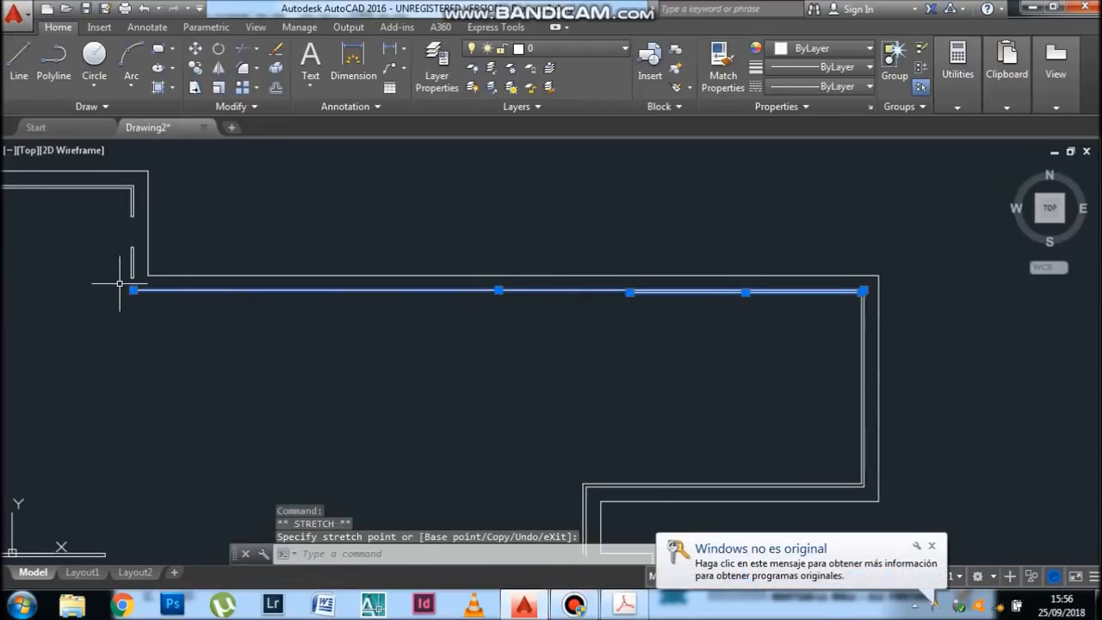
pyautogui.scroll(3, 586, 301)
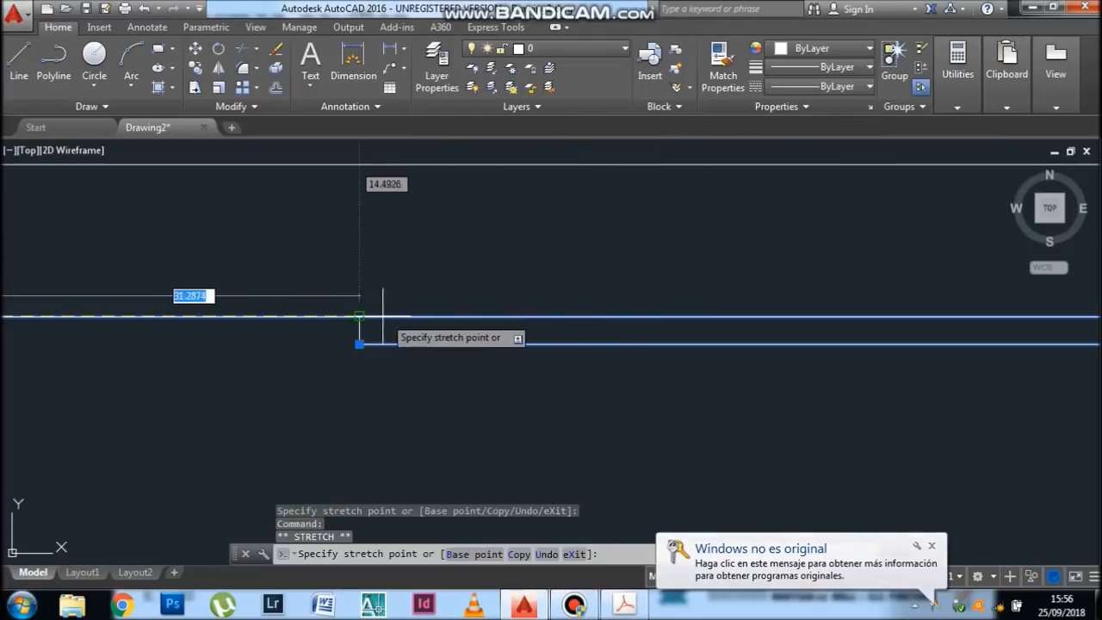
pyautogui.click(355, 317)
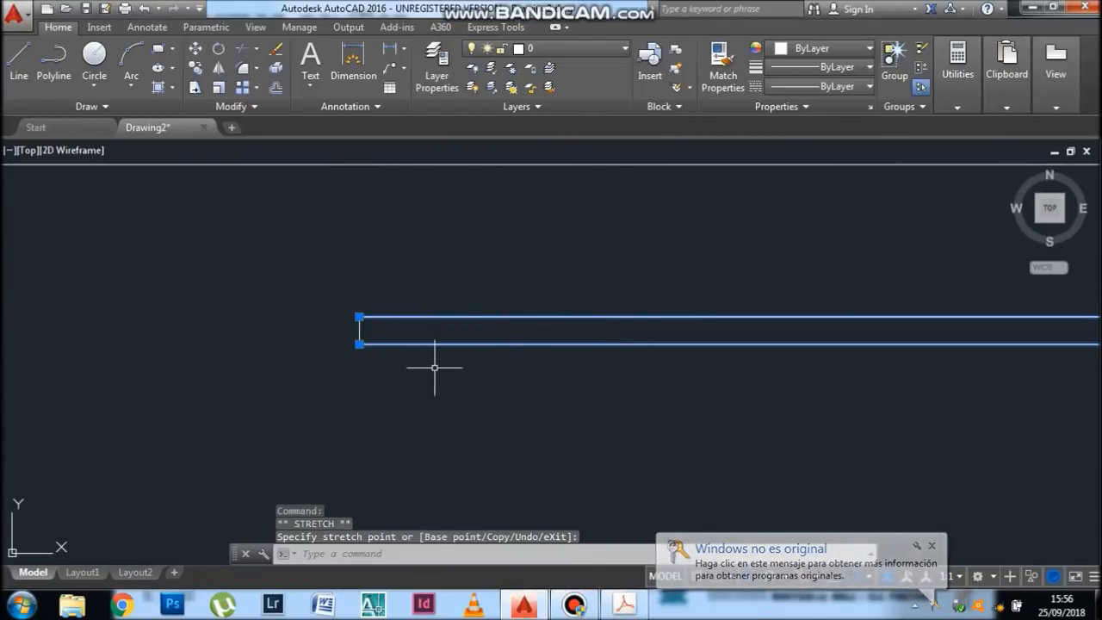
pyautogui.press('Escape')
pyautogui.scroll(-2, 507, 310)
pyautogui.scroll(-2, 340, 300)
pyautogui.scroll(-1, 408, 344)
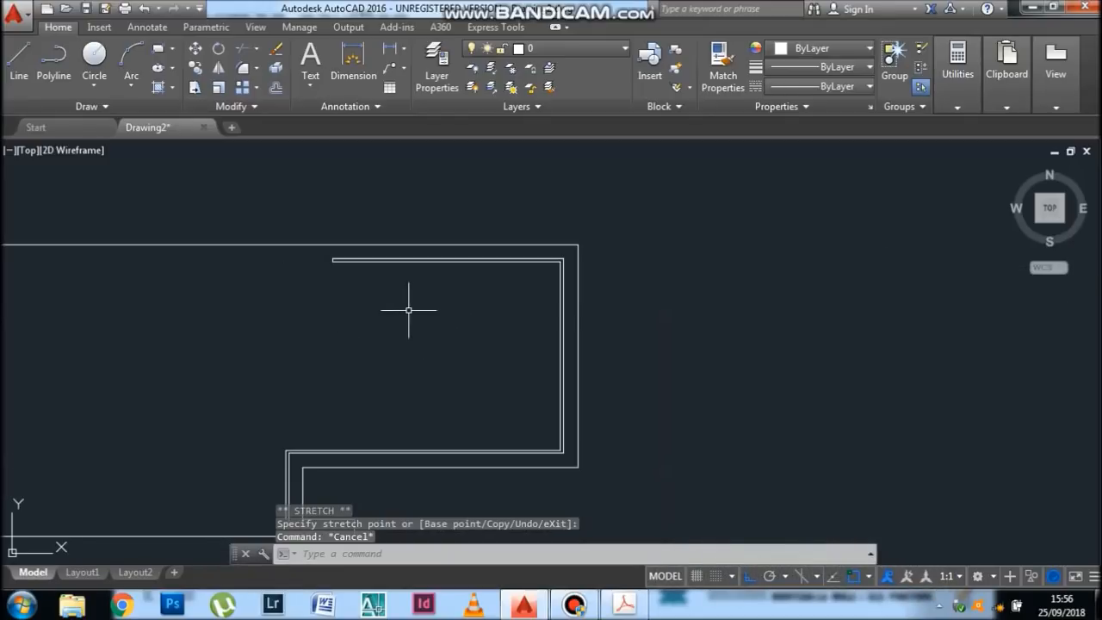
# - Offset the long east wall's line 10.65 to the west to mark the end of the south wall
pyautogui.write('10.65')
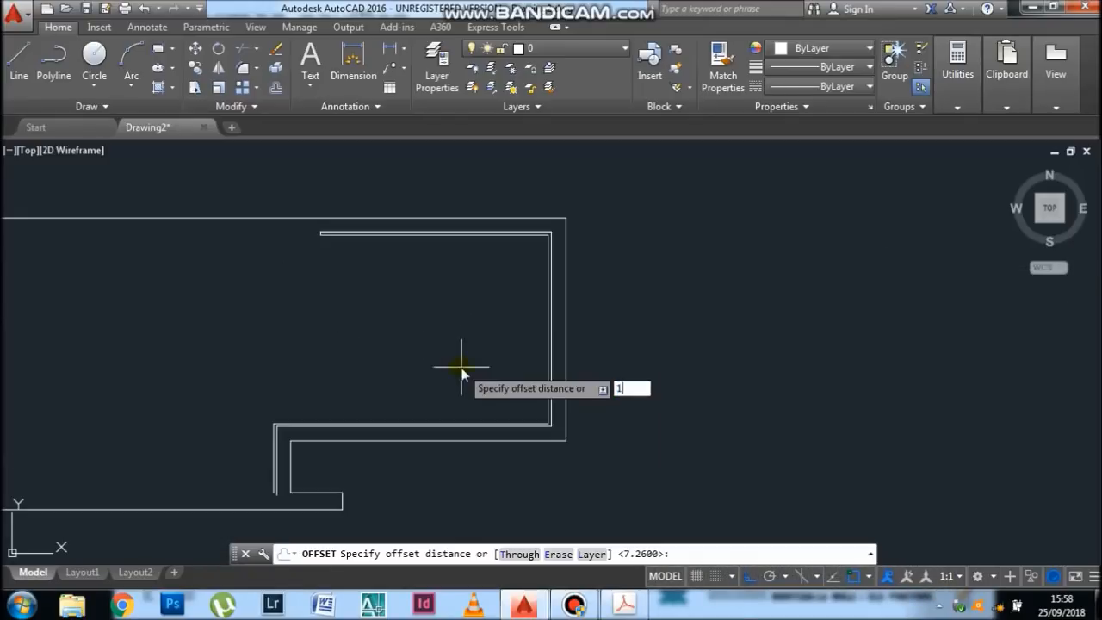
pyautogui.press('Return')
pyautogui.scroll(4, 551, 408)
pyautogui.click(551, 408)
pyautogui.click(236, 276)
pyautogui.scroll(-6, 236, 276)
pyautogui.rightClick(247, 275)
pyautogui.click(285, 287)
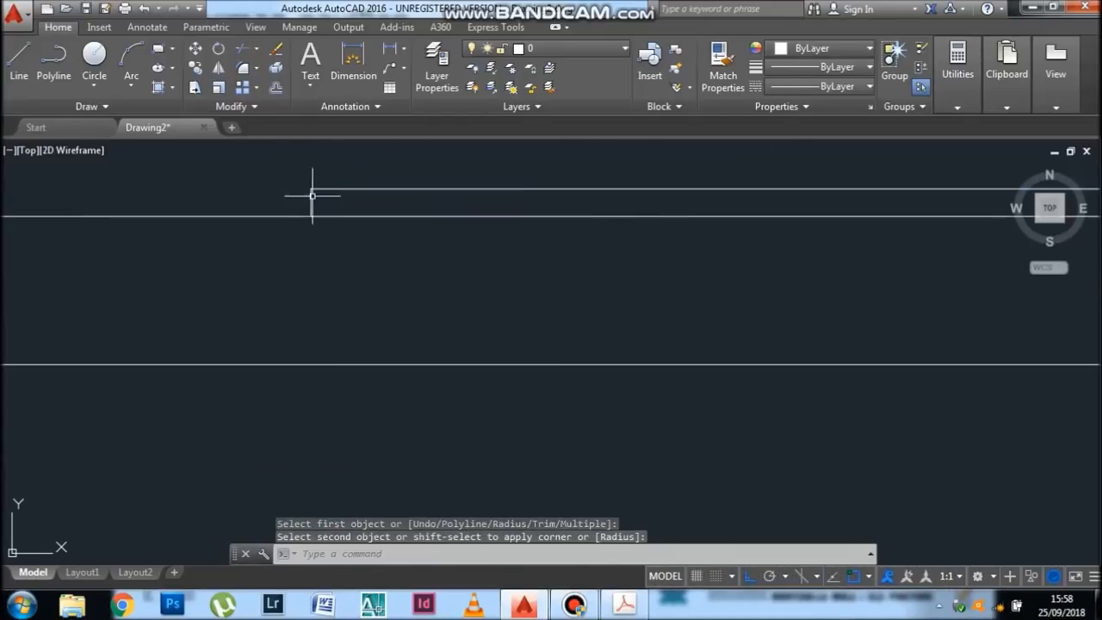
# - Fillet the offset line with the south wall's outer line to close the wall's west end
pyautogui.rightClick(305, 198)
pyautogui.click(320, 210)
pyautogui.click(311, 200)
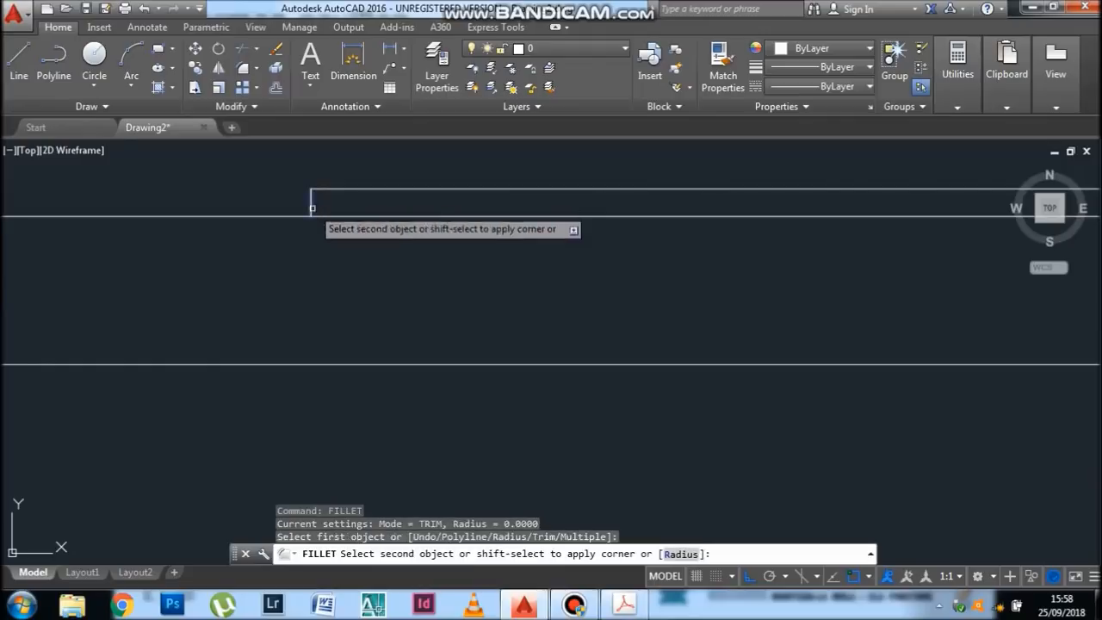
pyautogui.click(323, 216)
pyautogui.scroll(-2, 261, 228)
pyautogui.rightClick(246, 227)
pyautogui.scroll(-8, 408, 331)
# - Erase the two leftover vertical wall lines beside the platform's inner corner west of the shortened south wall
pyautogui.moveTo(363, 234)
pyautogui.mouseDown(button='middle')
pyautogui.moveTo(560, 334)
pyautogui.moveTo(597, 332)
pyautogui.mouseUp(button='middle')
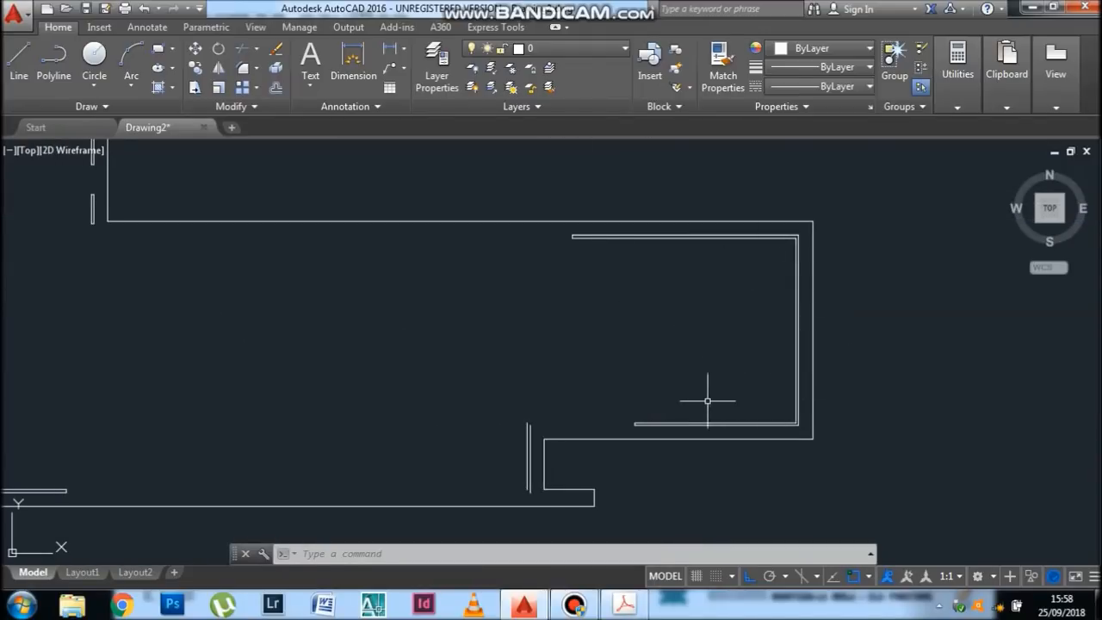
pyautogui.moveTo(605, 413)
pyautogui.mouseDown(button='middle')
pyautogui.moveTo(538, 373)
pyautogui.moveTo(580, 347)
pyautogui.mouseUp(button='middle')
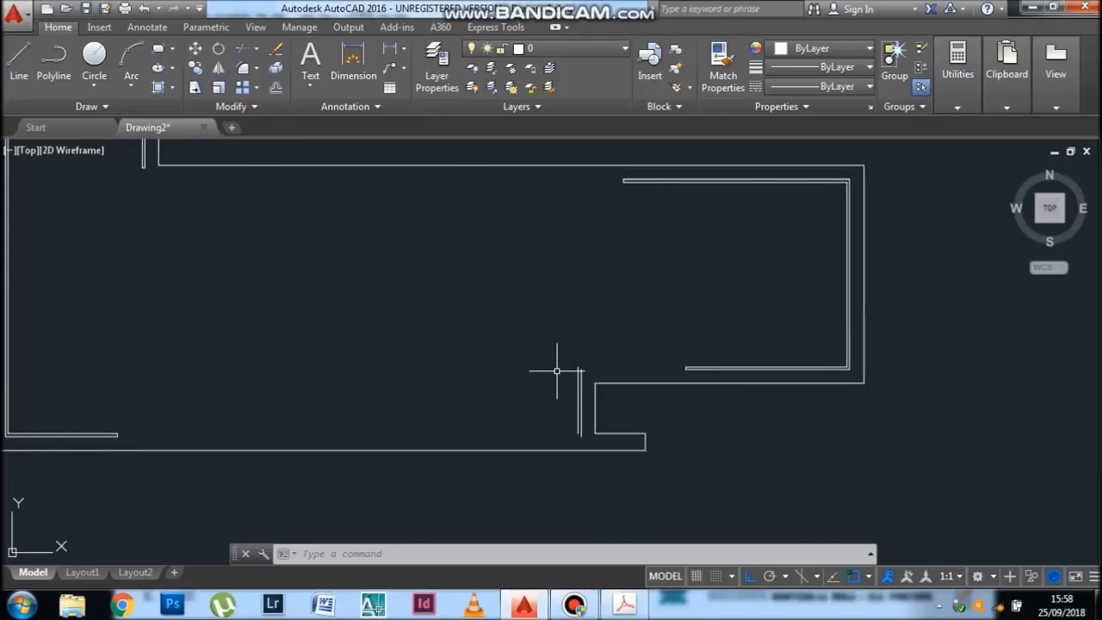
pyautogui.moveTo(513, 382); pyautogui.dragTo(696, 407, button='middle')
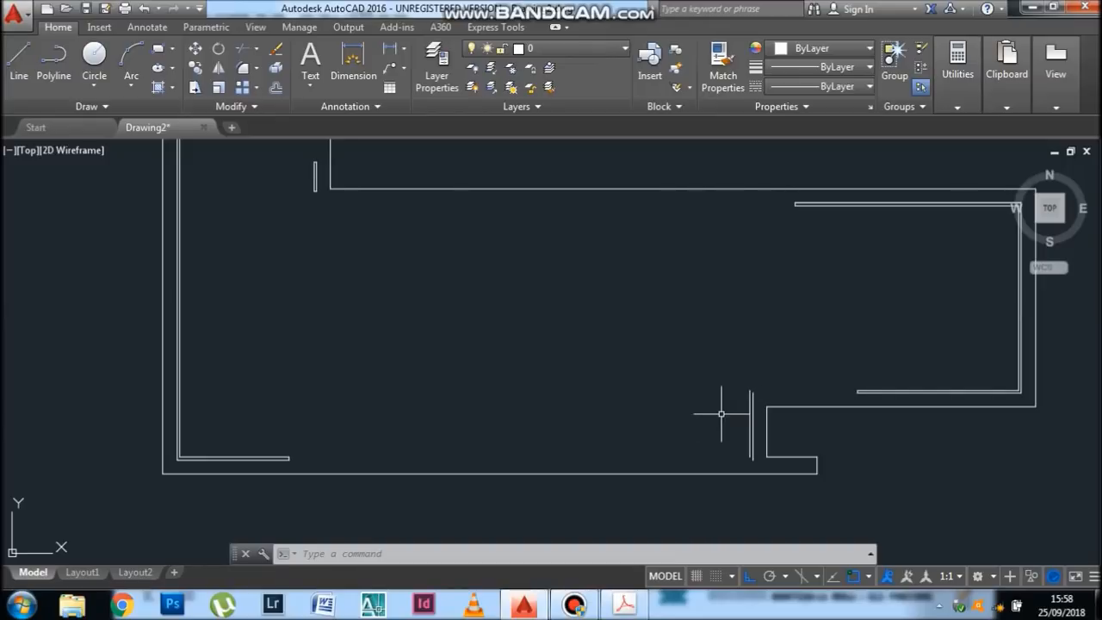
pyautogui.scroll(4, 741, 416)
pyautogui.click(768, 420)
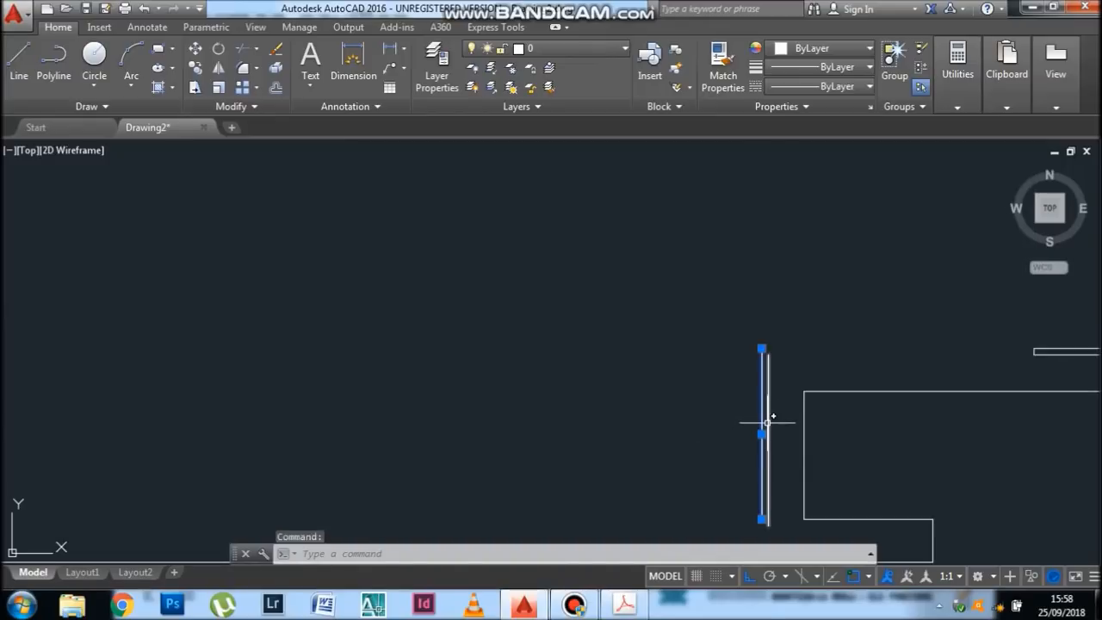
pyautogui.scroll(-4, 620, 327)
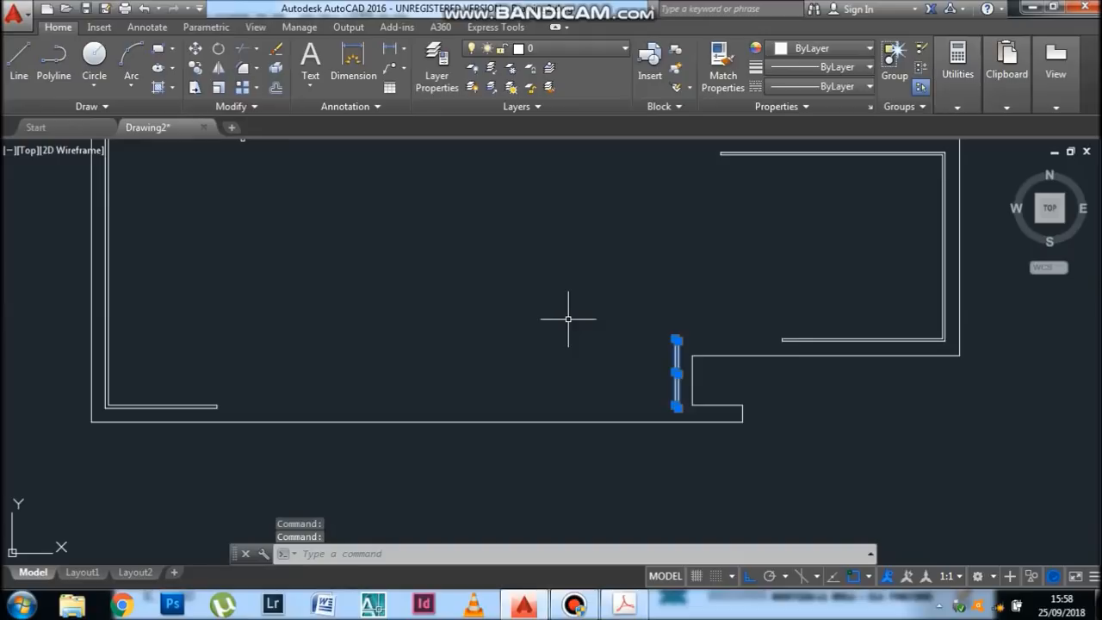
pyautogui.click(280, 54)
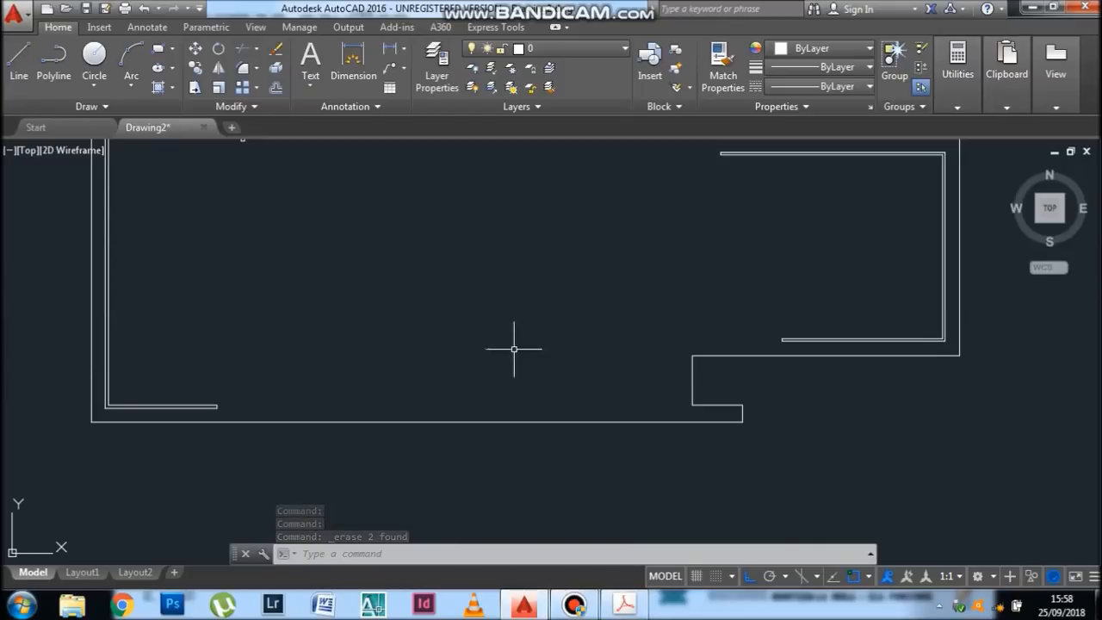
# - Check the wall dimensions in the PDF plan, and offset the platform's long north edge 5.91 to the south
pyautogui.moveTo(371, 340); pyautogui.dragTo(332, 421, button='middle')
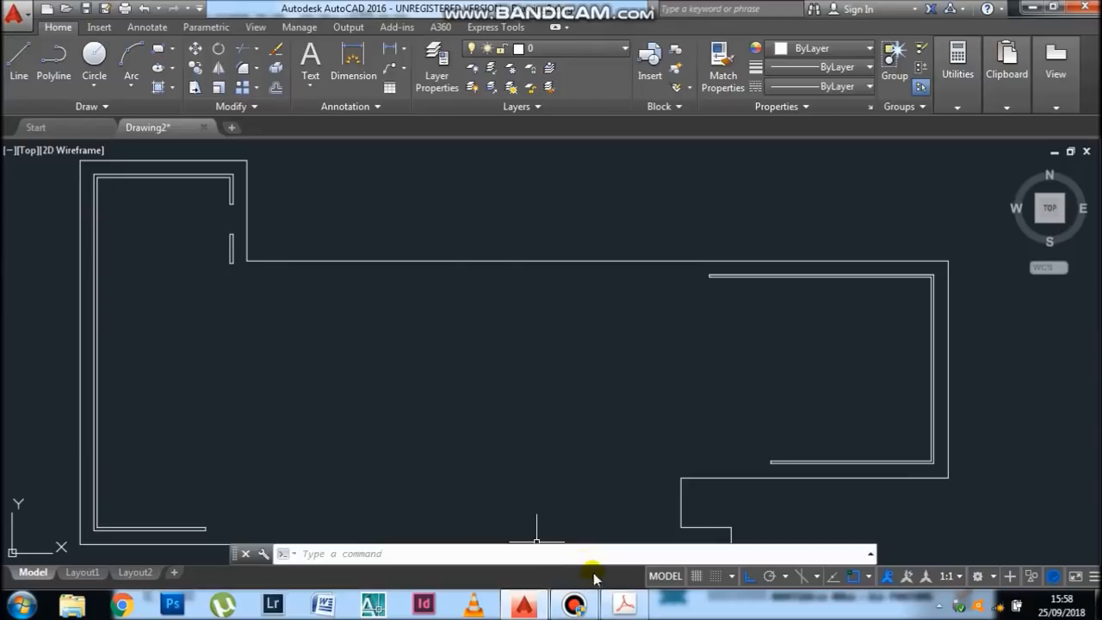
pyautogui.click(625, 605)
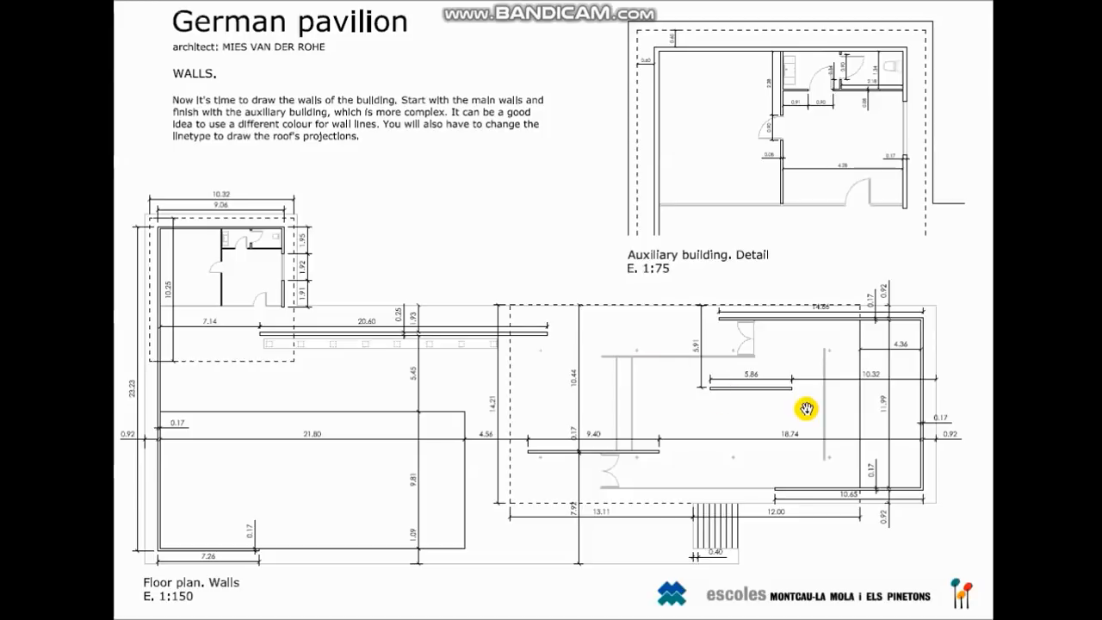
pyautogui.hotkey('alt', 'Tab')
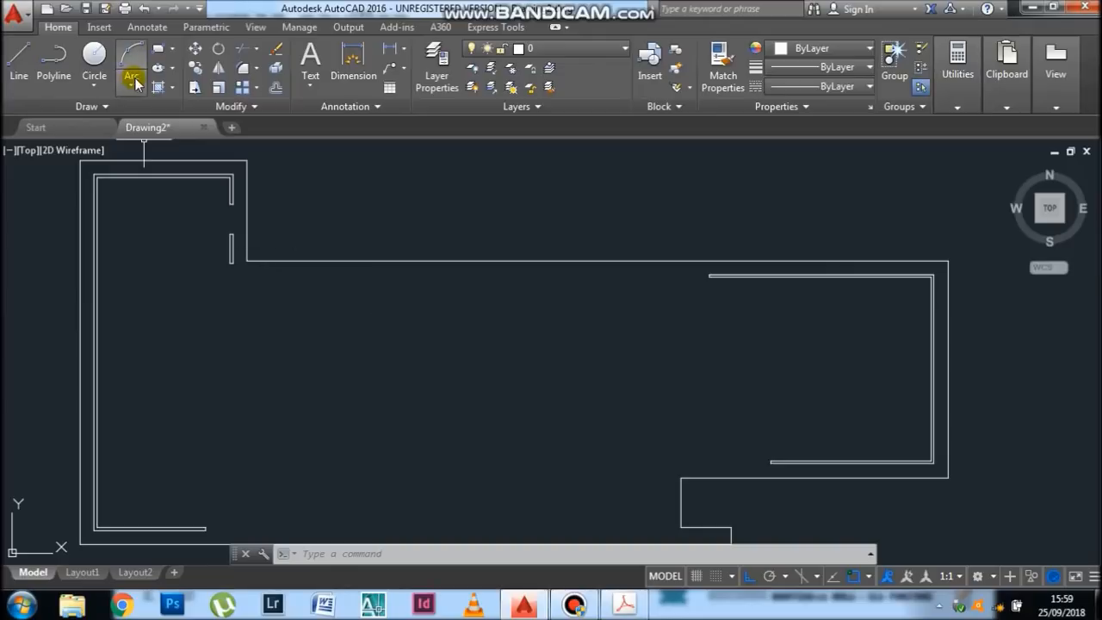
pyautogui.click(276, 87)
pyautogui.press('Escape')
pyautogui.click(274, 87)
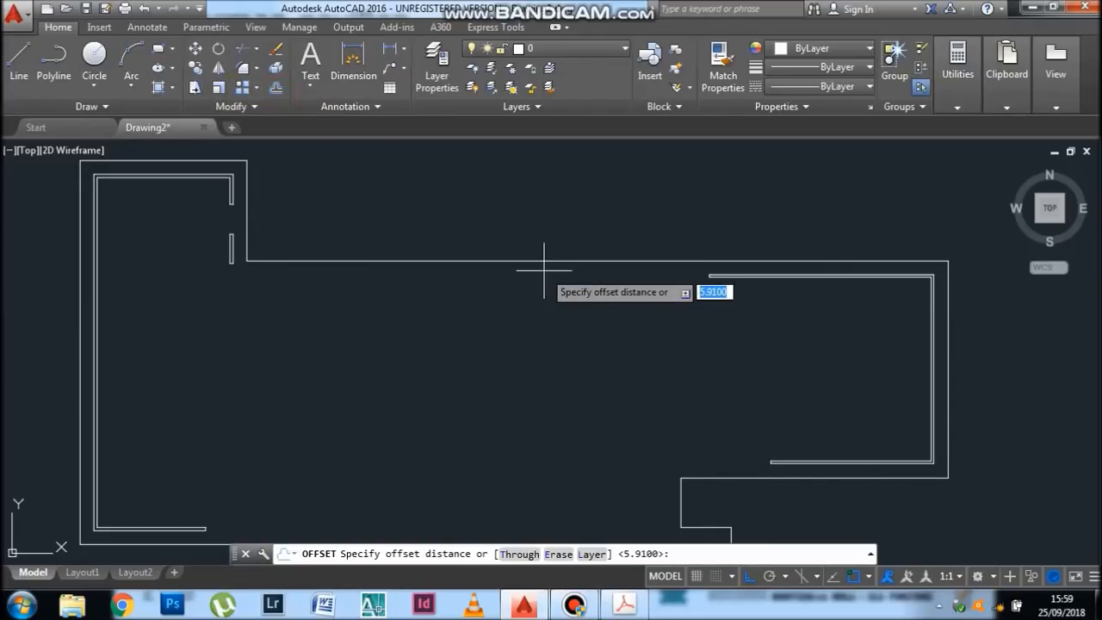
pyautogui.press('Return')
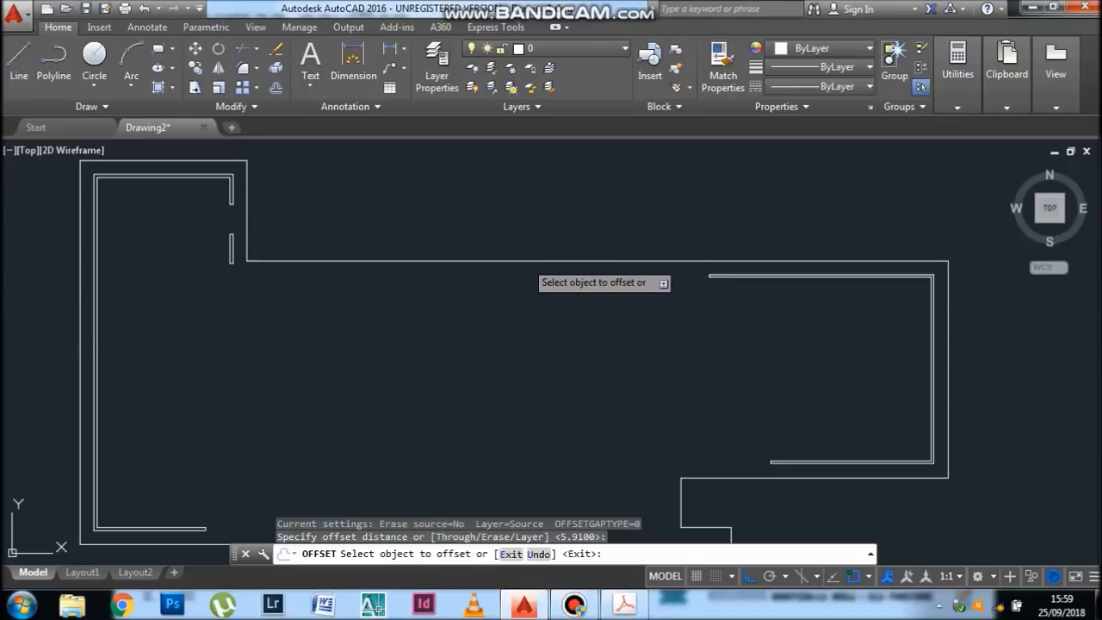
pyautogui.click(526, 260)
pyautogui.click(509, 371)
pyautogui.rightClick(516, 315)
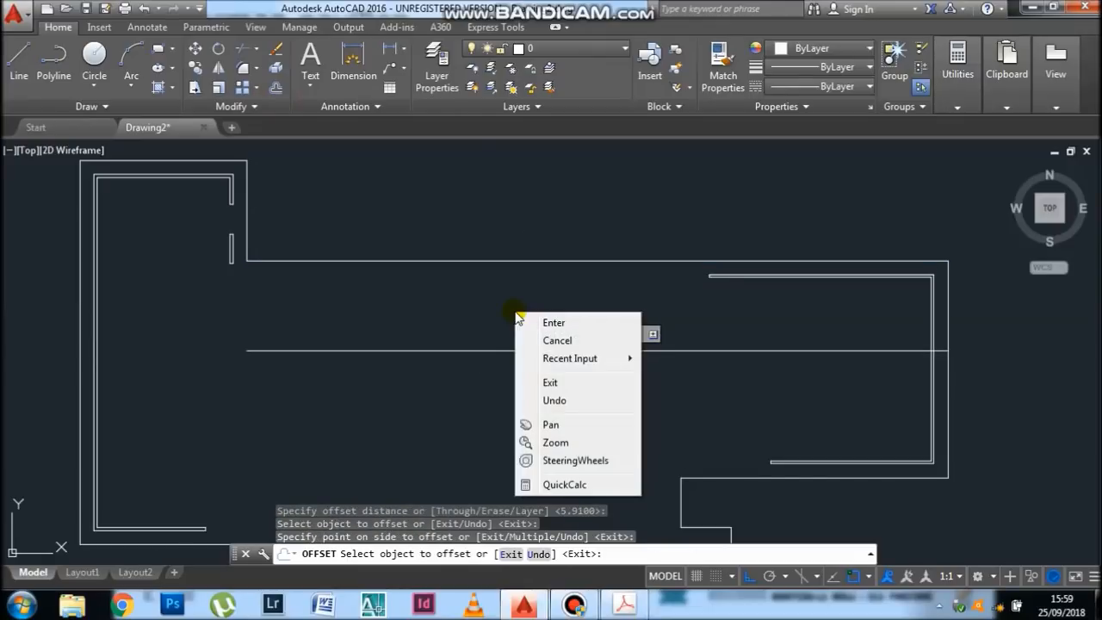
pyautogui.click(551, 322)
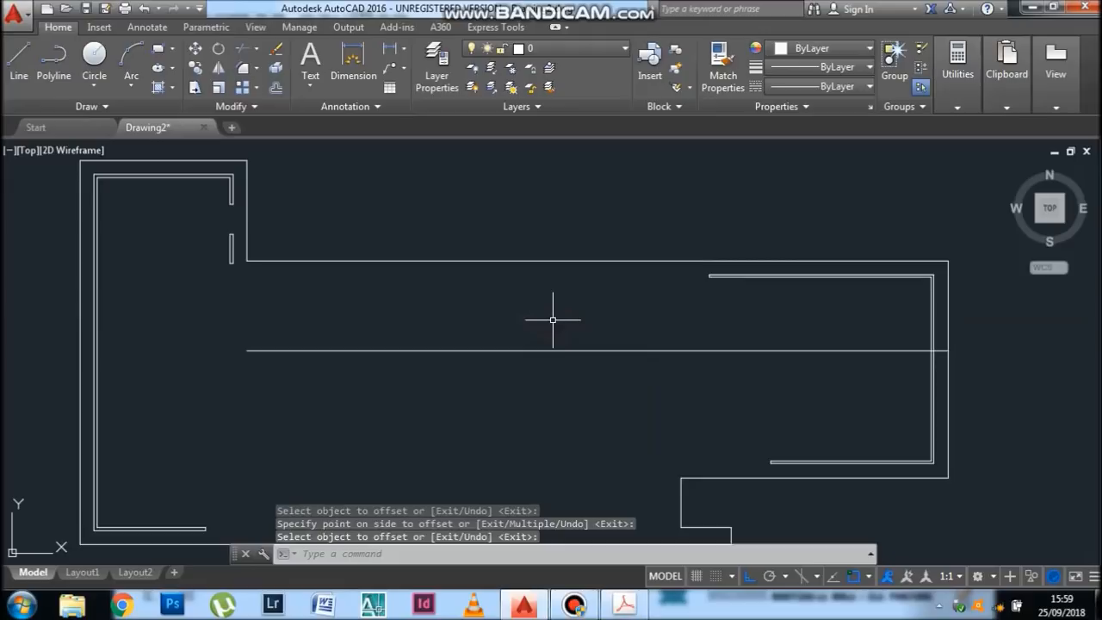
# - Offset the new interior horizontal line 0.17 to the south to give the free-standing wall its thickness
pyautogui.press('Return')
pyautogui.write('.1')
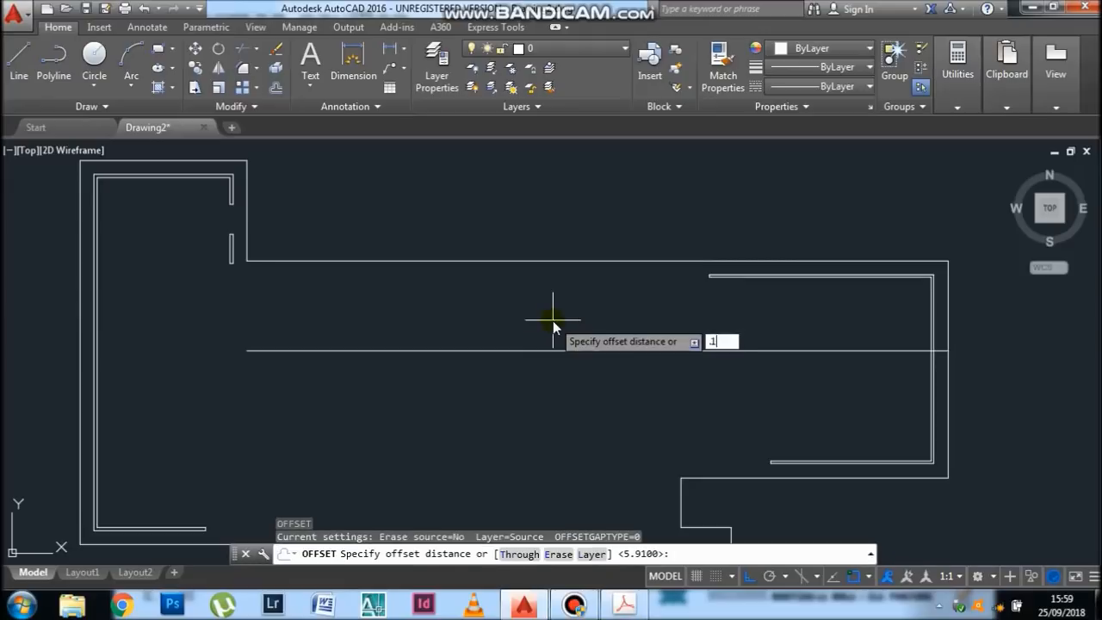
pyautogui.press('Return')
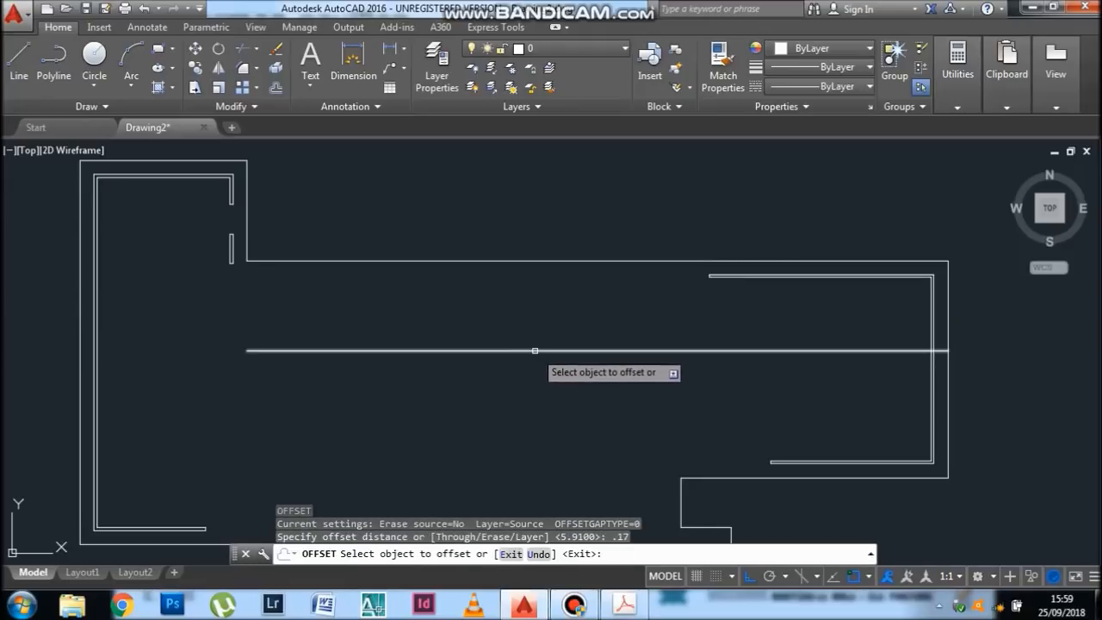
pyautogui.click(545, 350)
pyautogui.click(531, 391)
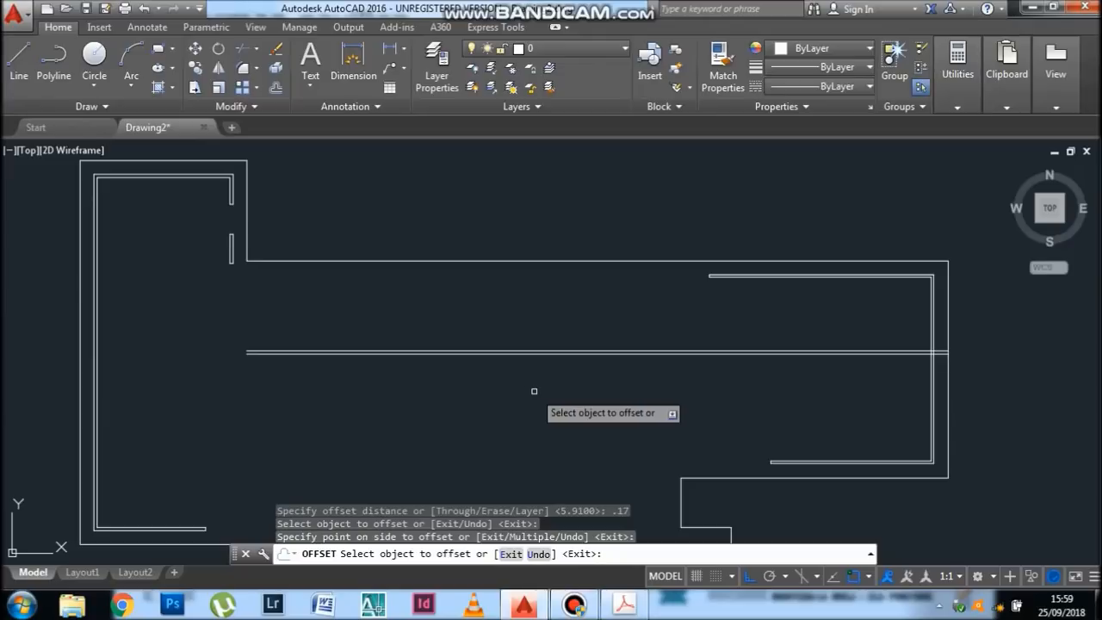
pyautogui.press('Return')
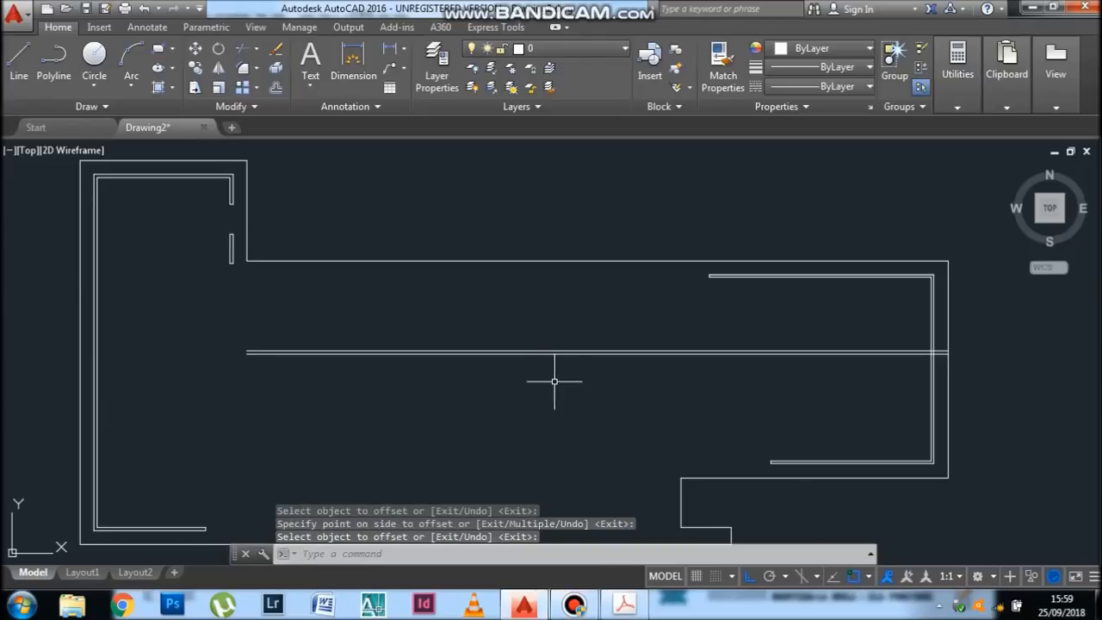
# - Offset the platform's east edge 10.32 to the west to mark the free-standing wall's east end
pyautogui.rightClick(631, 374)
pyautogui.click(690, 82)
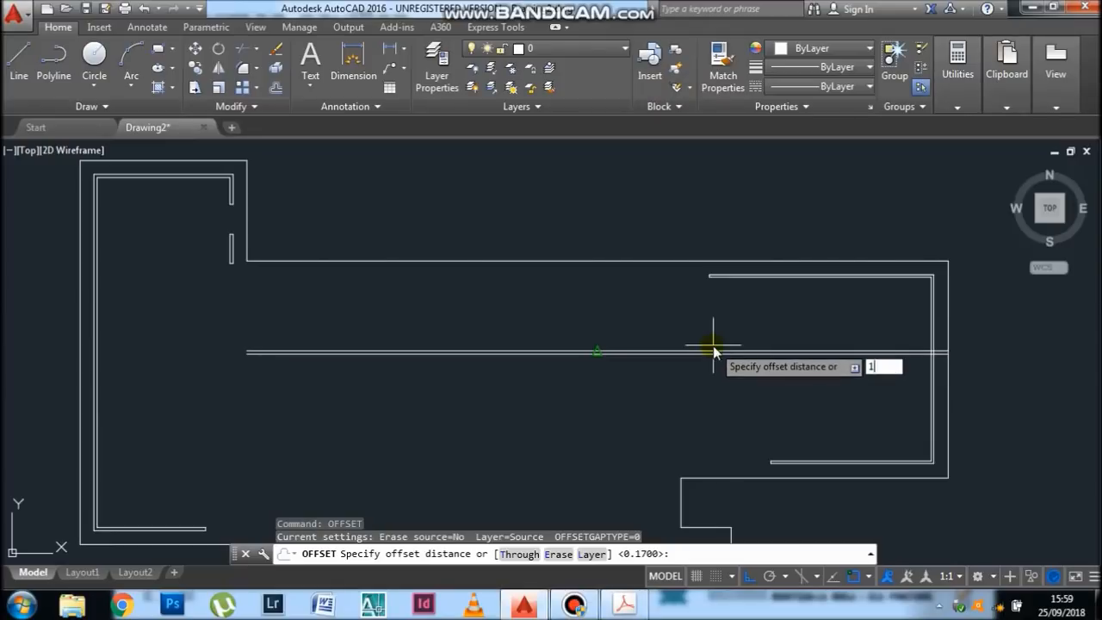
pyautogui.press('Return')
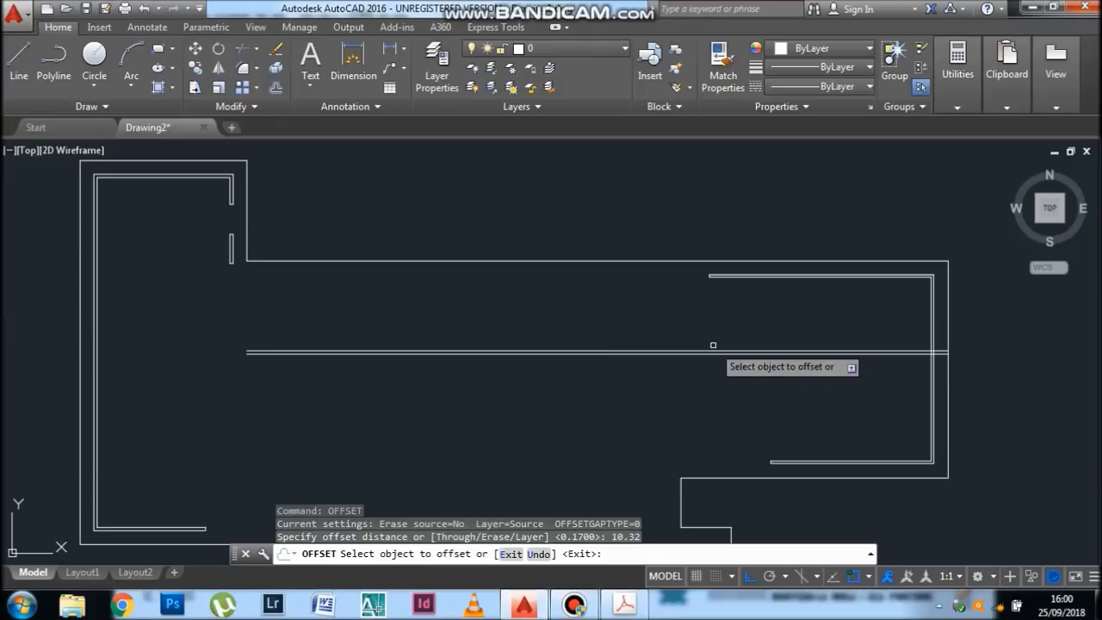
pyautogui.scroll(4, 942, 349)
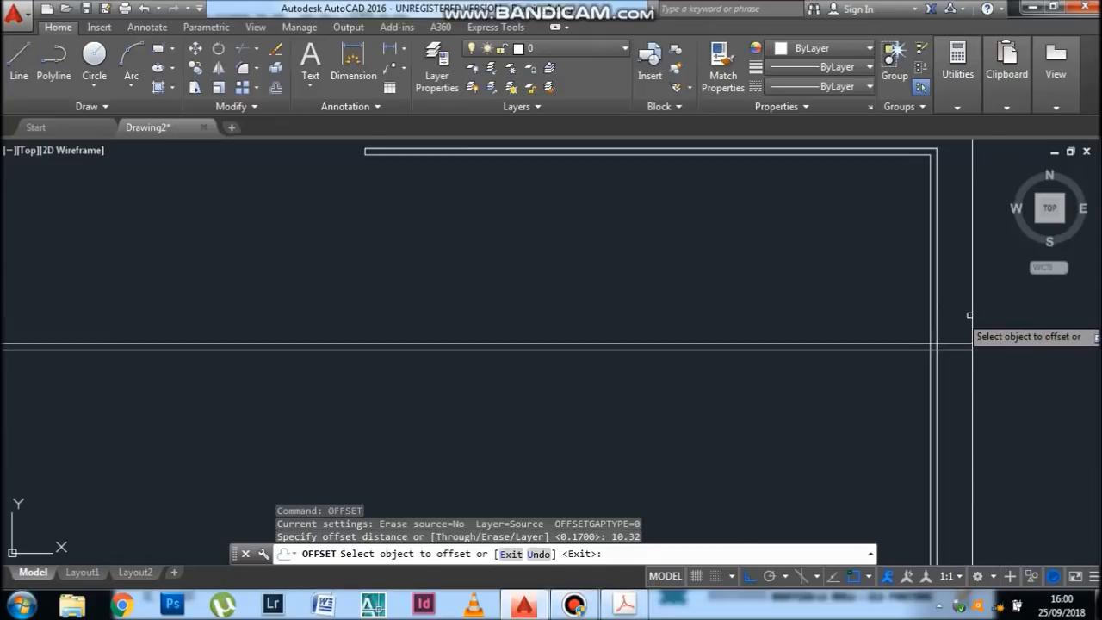
pyautogui.click(971, 317)
pyautogui.click(463, 288)
pyautogui.scroll(-2, 447, 292)
pyautogui.rightClick(578, 336)
pyautogui.click(613, 344)
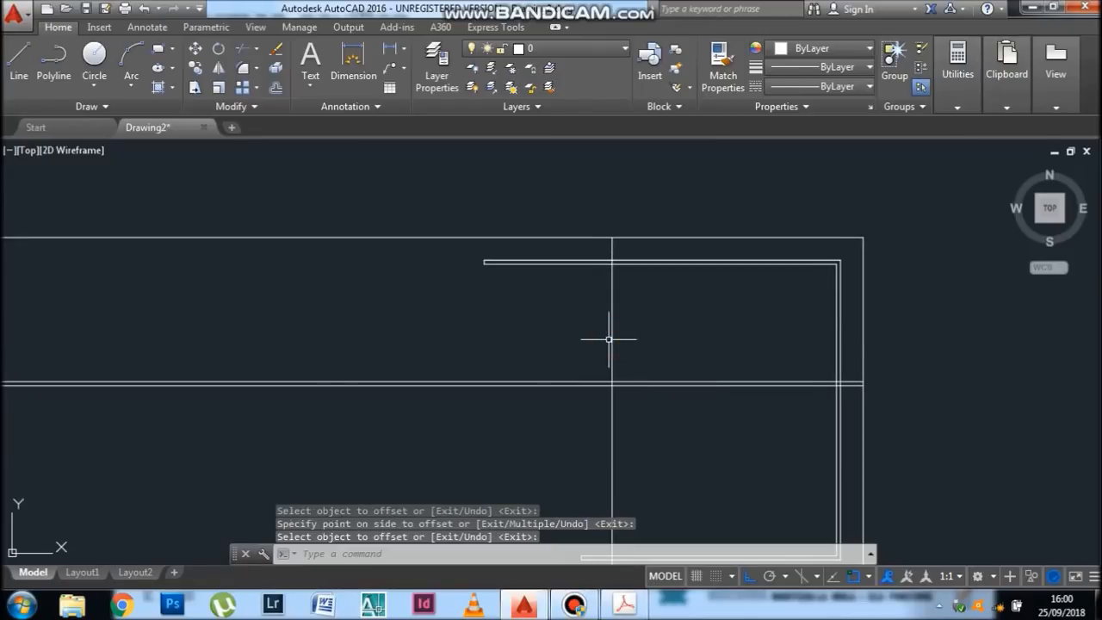
# - Offset the vertical east-end marker line 5.86 to the west to mark the free-standing wall's west end
pyautogui.rightClick(555, 344)
pyautogui.click(628, 44)
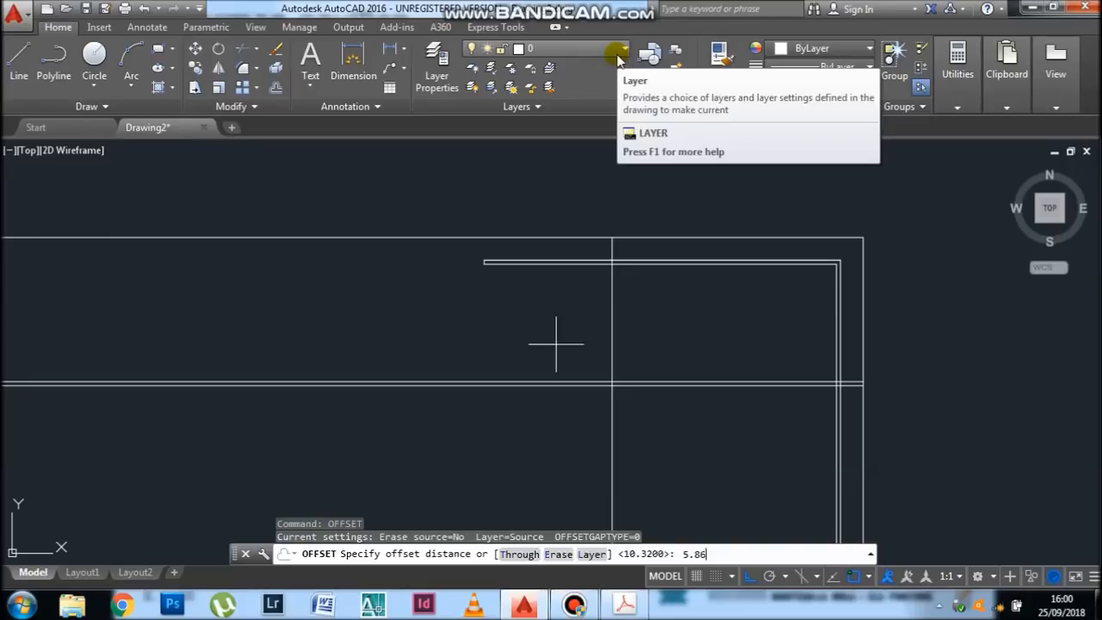
pyautogui.write('5.86')
pyautogui.press('Return')
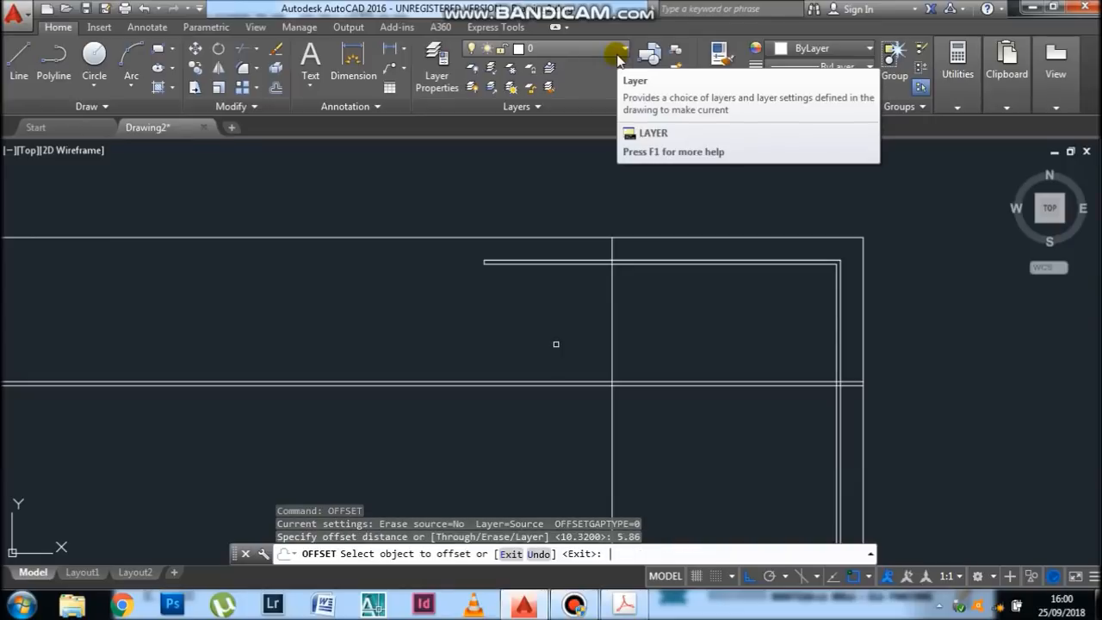
pyautogui.click(612, 334)
pyautogui.click(392, 314)
pyautogui.rightClick(355, 298)
pyautogui.click(381, 309)
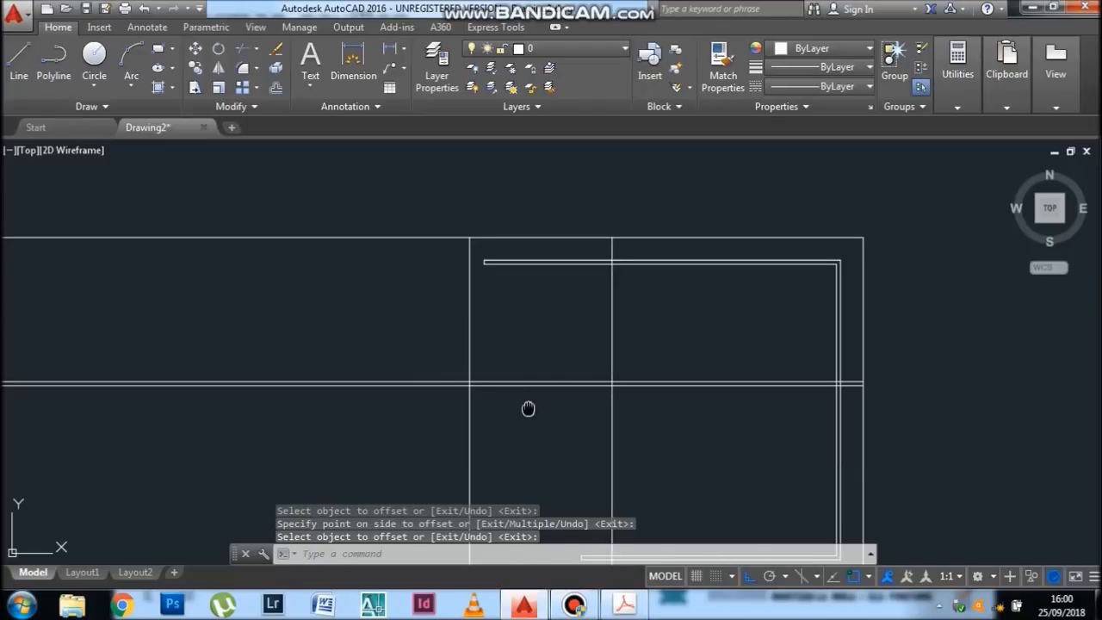
# - Fillet the western vertical line with both horizontal wall lines at radius 0 to close the free-standing wall's west end
pyautogui.moveTo(526, 410); pyautogui.dragTo(485, 397, button='middle')
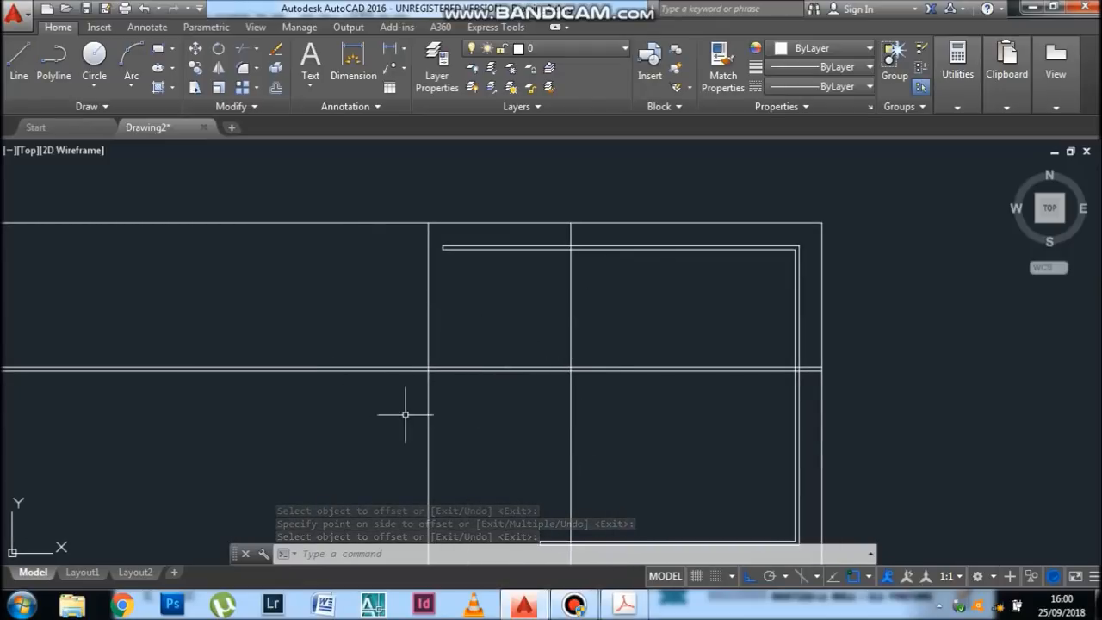
pyautogui.click(245, 72)
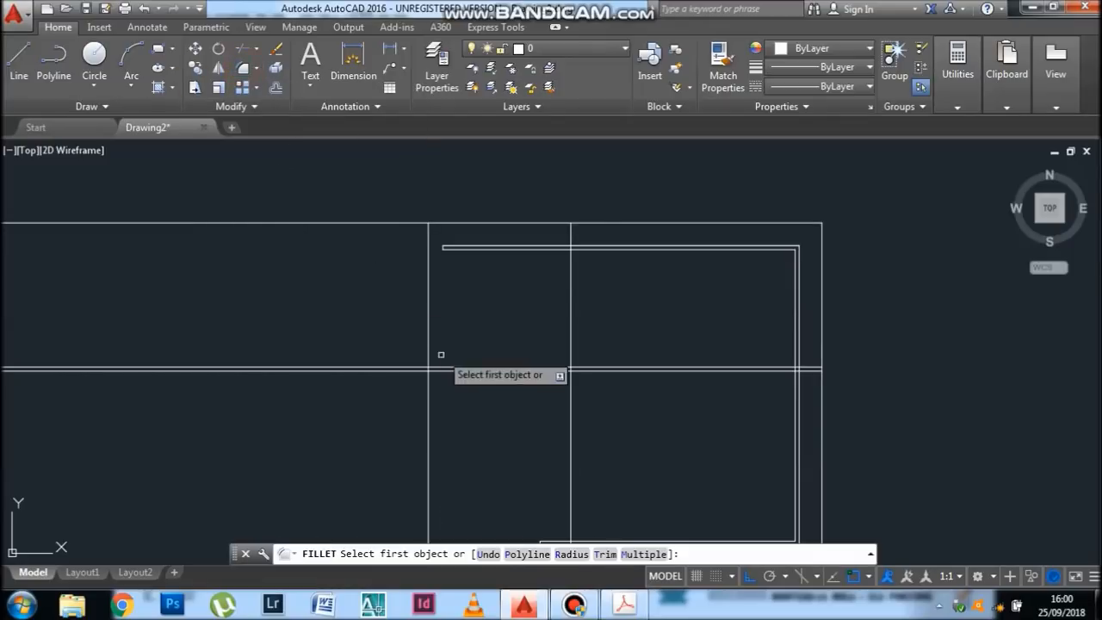
pyautogui.scroll(8, 438, 355)
pyautogui.click(434, 400)
pyautogui.click(418, 413)
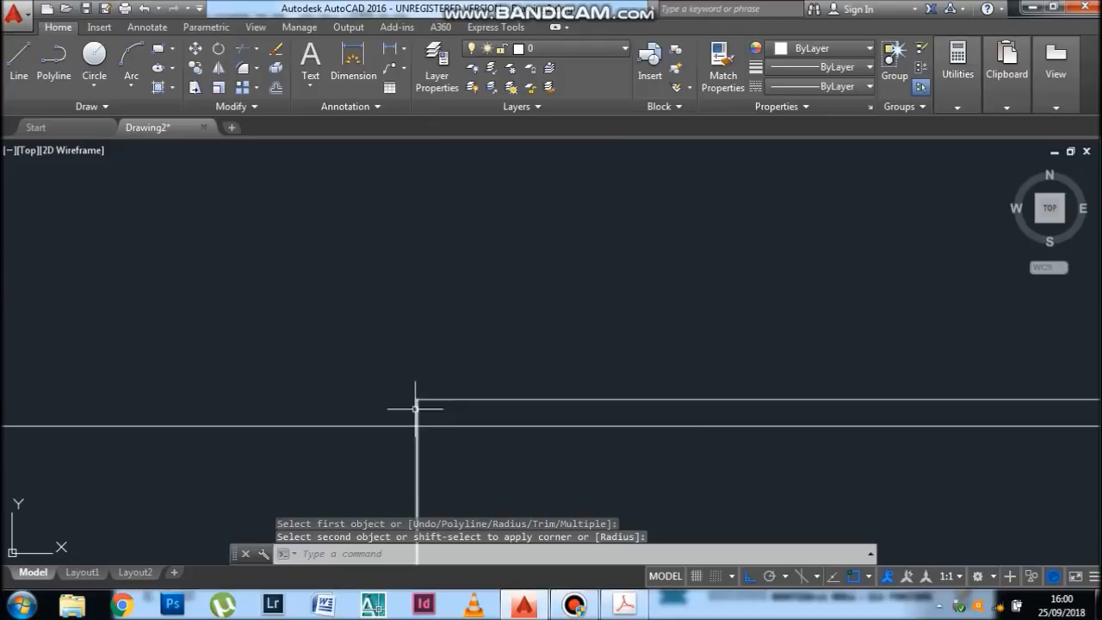
pyautogui.rightClick(416, 410)
pyautogui.click(471, 116)
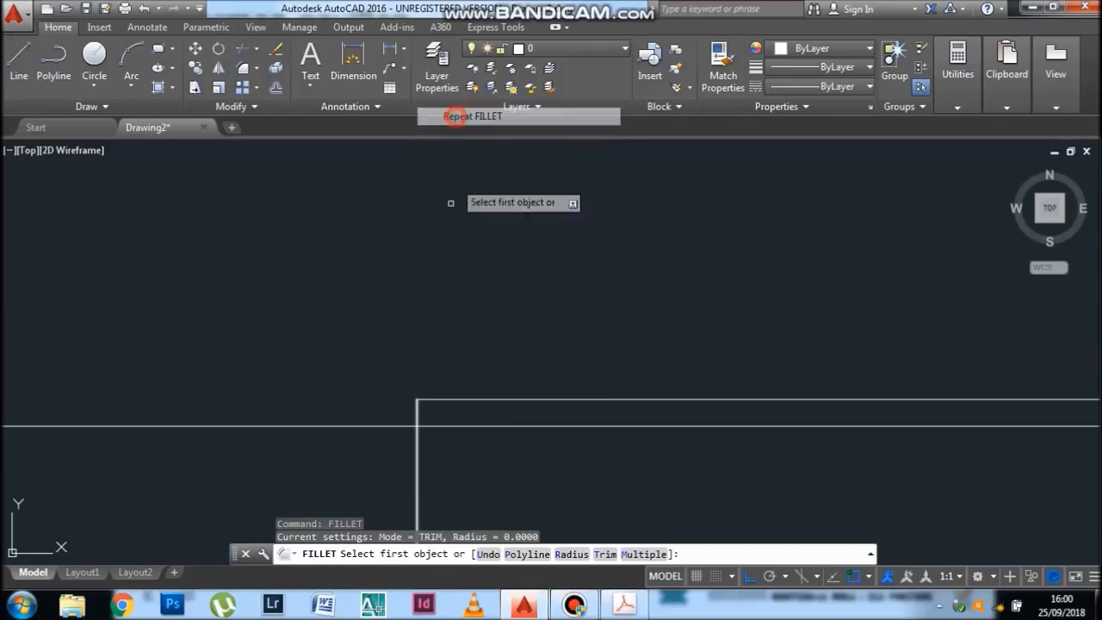
pyautogui.click(416, 411)
pyautogui.click(416, 413)
pyautogui.scroll(-4, 634, 411)
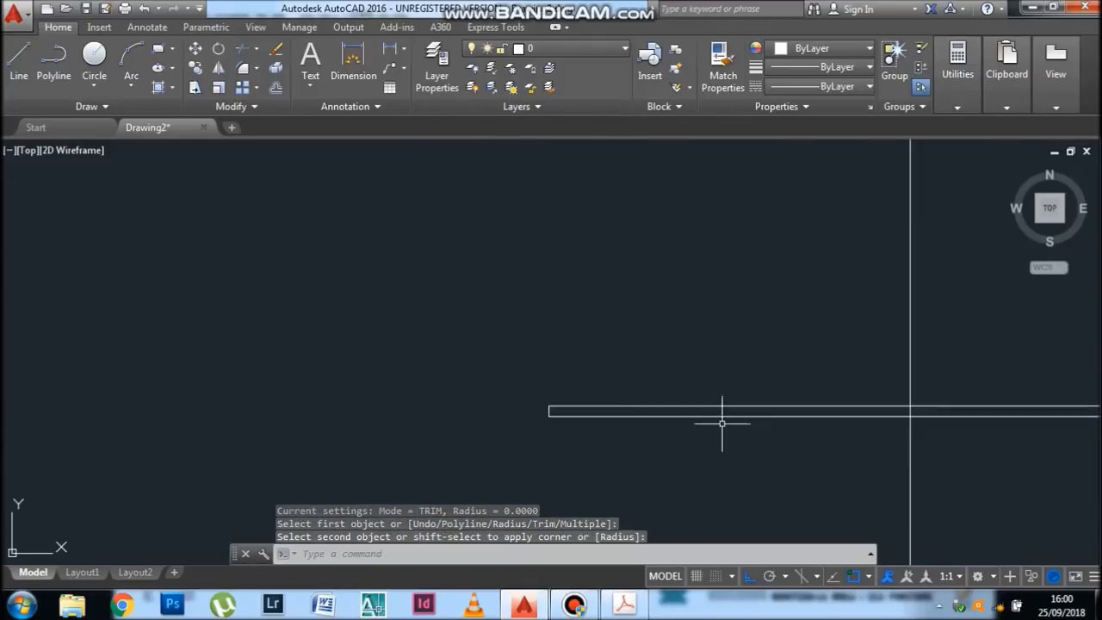
# - Fillet both horizontal wall lines with the eastern vertical line to close the free-standing wall's east end
pyautogui.press('Return')
pyautogui.scroll(2, 689, 355)
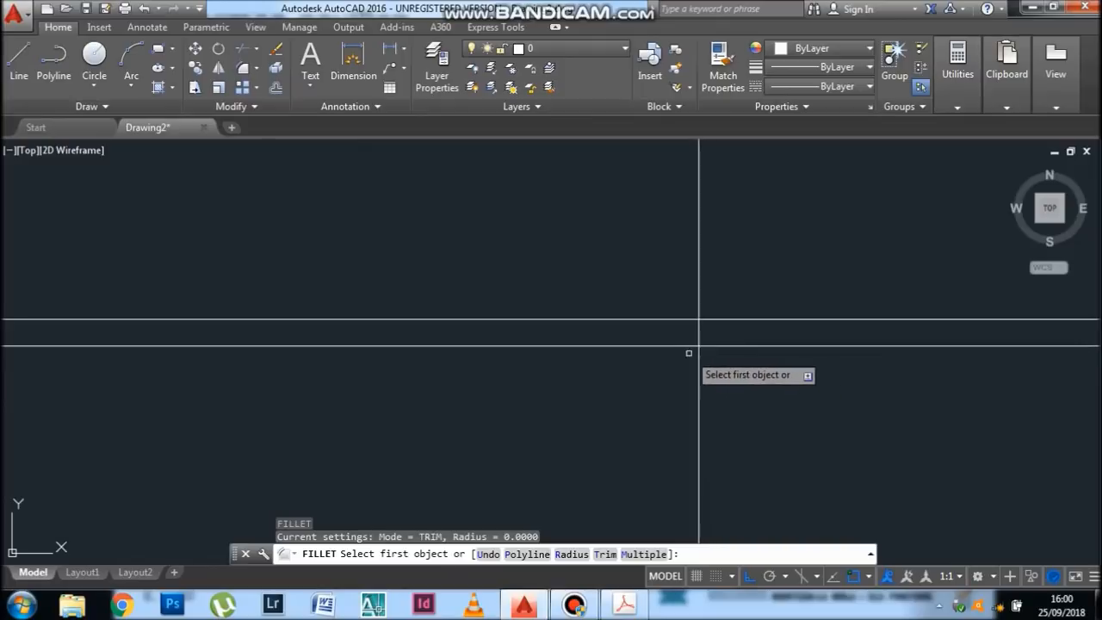
pyautogui.click(688, 345)
pyautogui.click(697, 333)
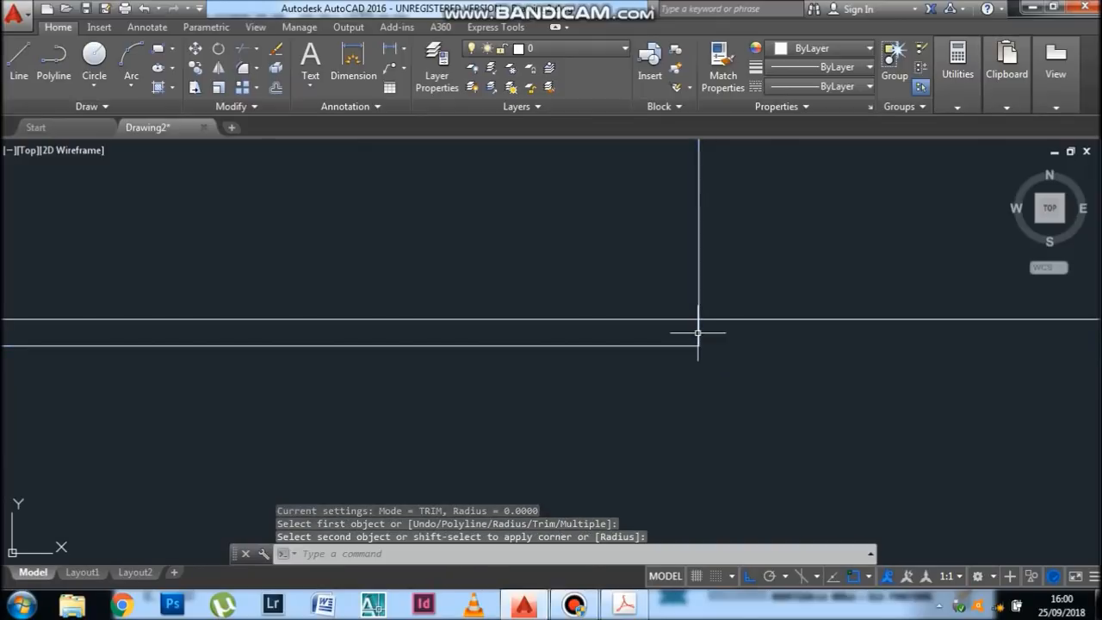
pyautogui.press('Return')
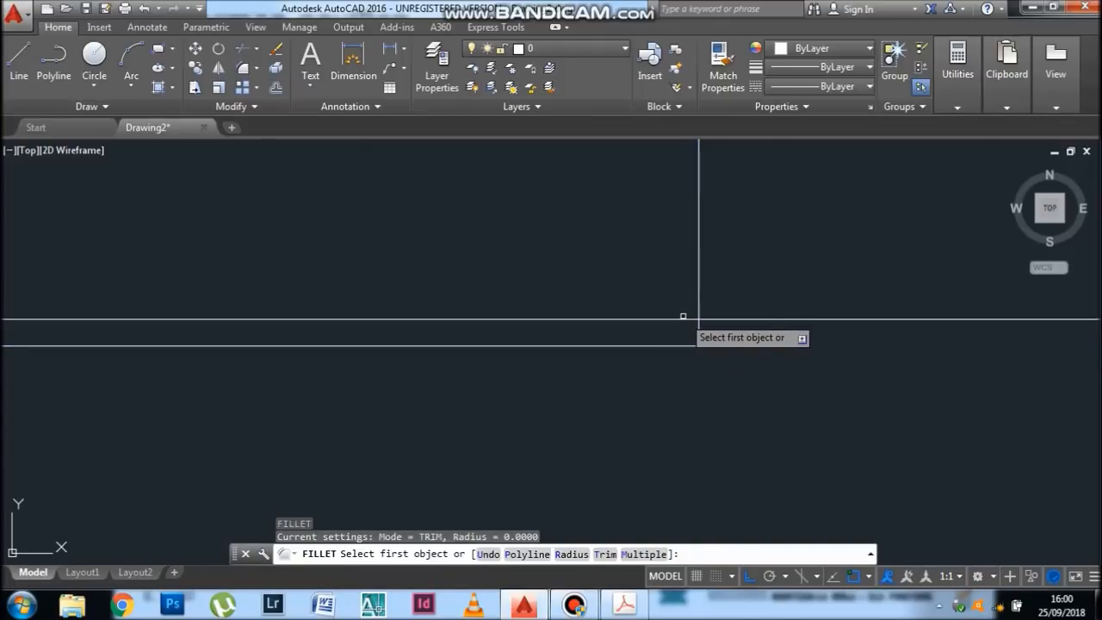
pyautogui.click(680, 322)
pyautogui.click(686, 319)
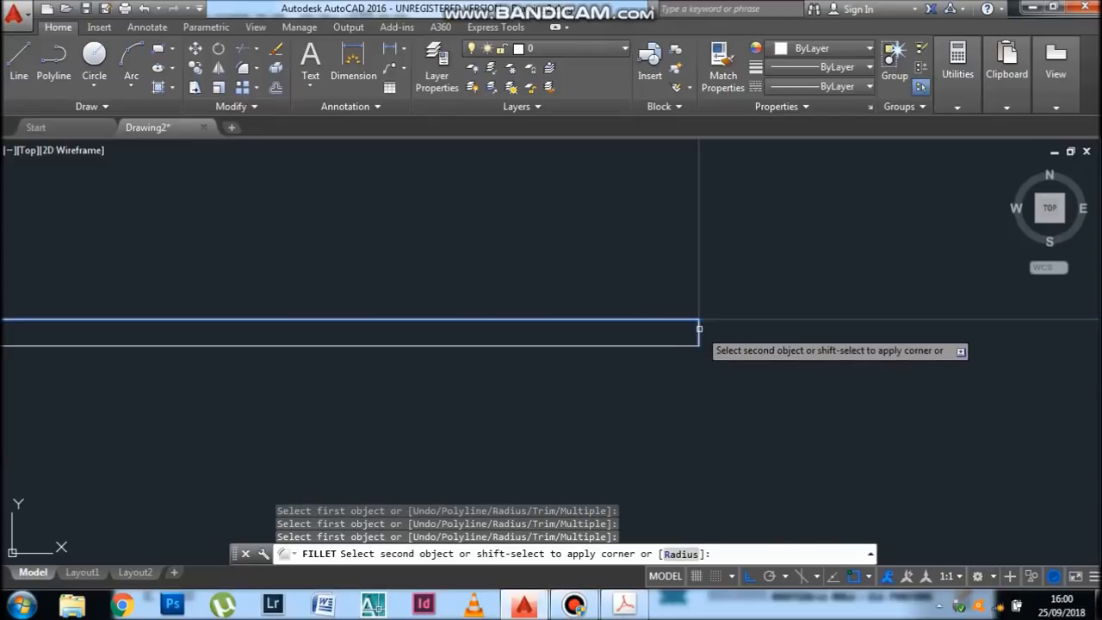
pyautogui.click(698, 328)
# - Check the PDF plan for the second free-standing wall, and offset the platform's long south edge 7.92 to the north
pyautogui.scroll(-2, 688, 307)
pyautogui.scroll(-2, 682, 302)
pyautogui.scroll(-1, 536, 306)
pyautogui.moveTo(443, 334); pyautogui.dragTo(539, 319, button='middle')
pyautogui.scroll(-2, 543, 315)
pyautogui.moveTo(418, 318); pyautogui.dragTo(478, 321, button='middle')
pyautogui.moveTo(415, 340); pyautogui.dragTo(429, 351, button='middle')
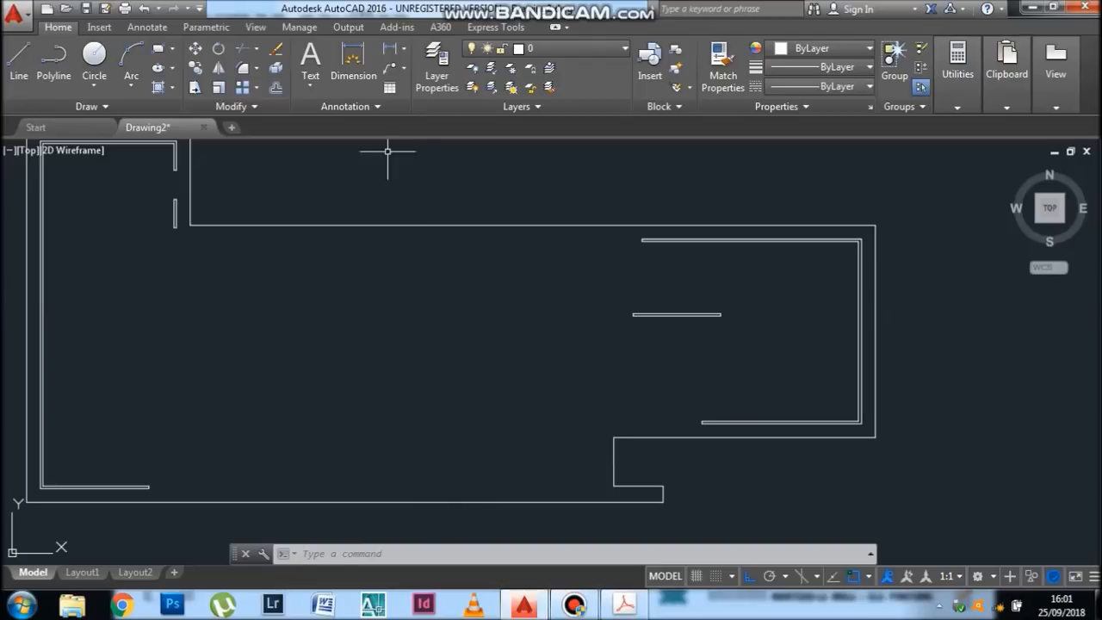
pyautogui.click(273, 88)
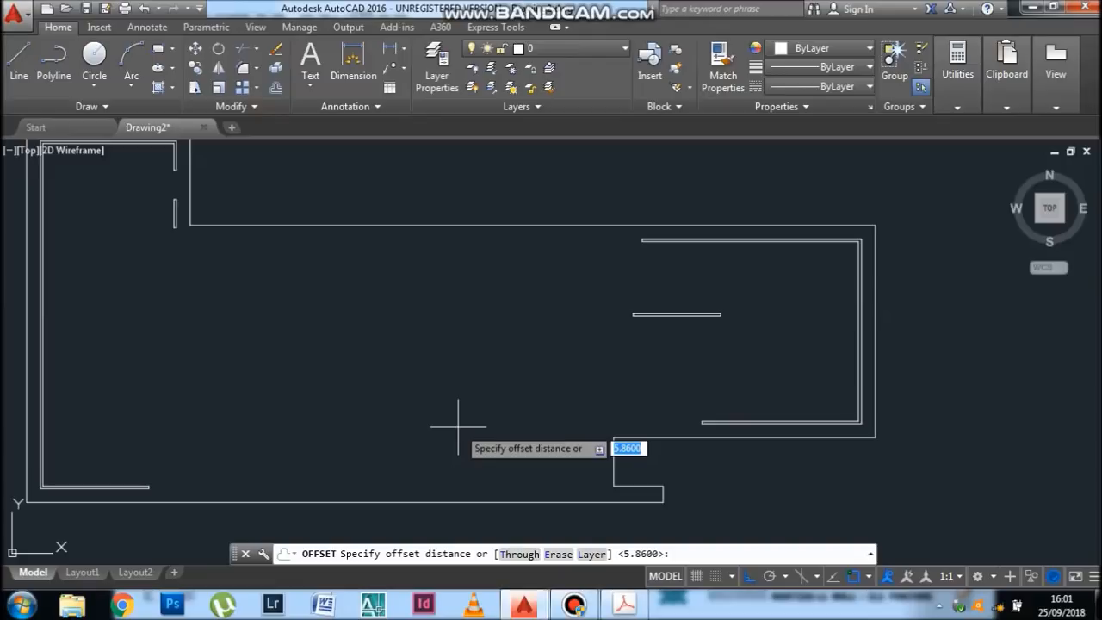
pyautogui.click(625, 605)
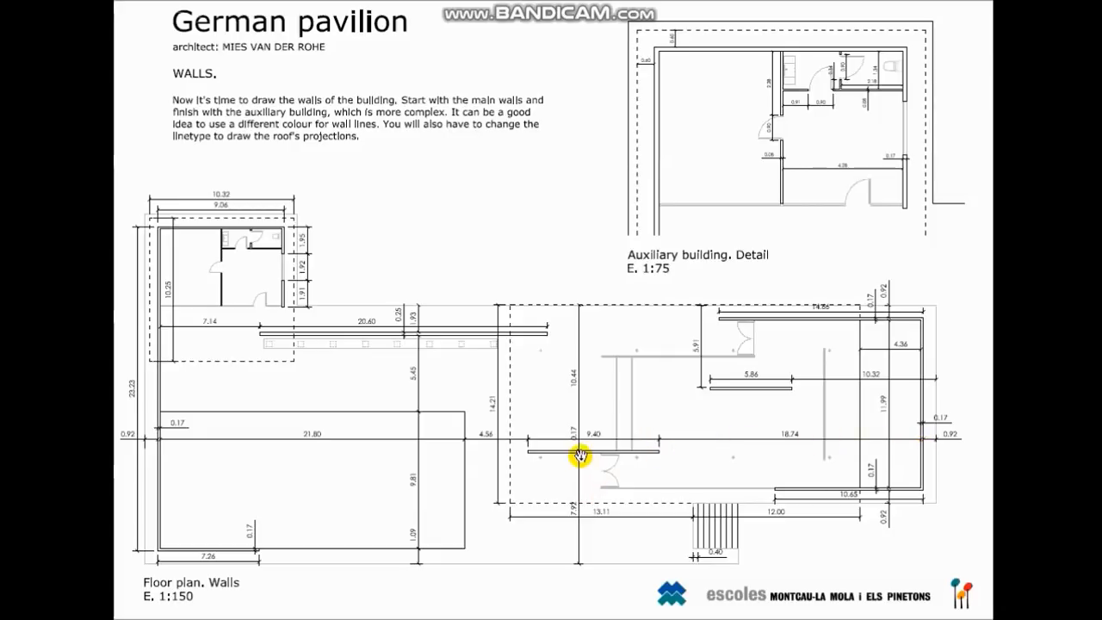
pyautogui.hotkey('alt', 'Tab')
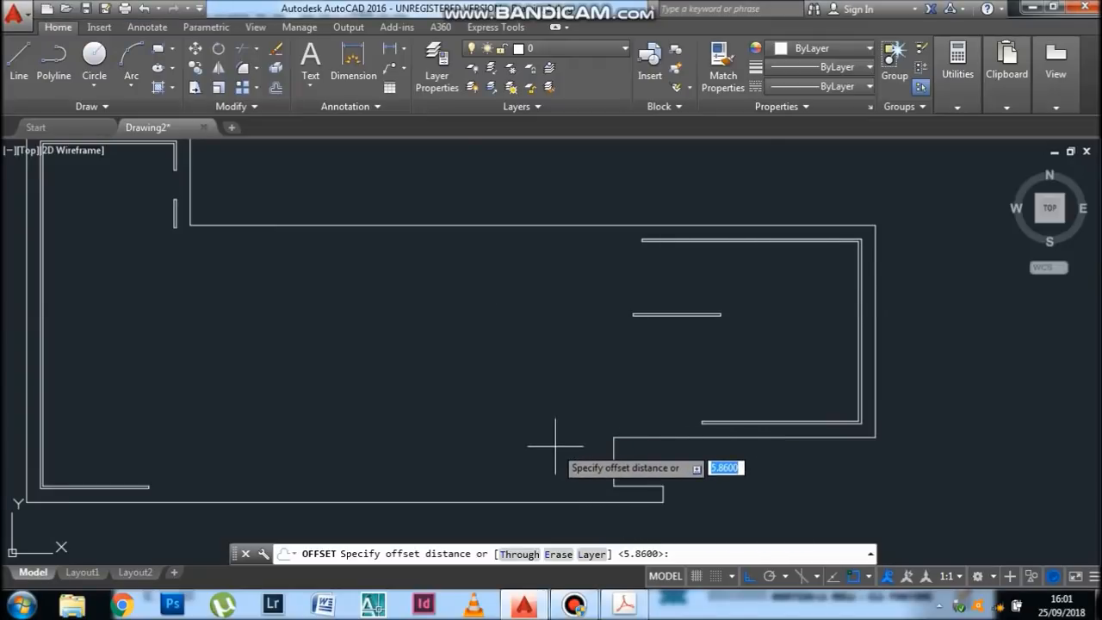
pyautogui.write('7.92')
pyautogui.press('Return')
pyautogui.click(529, 501)
pyautogui.click(525, 401)
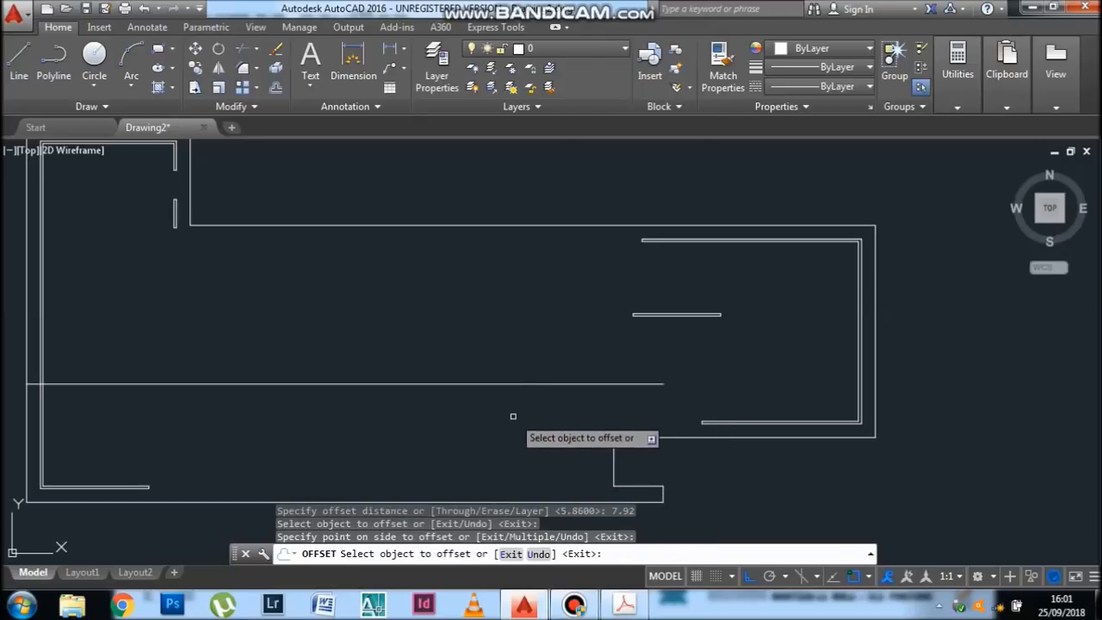
pyautogui.press('Return')
# - Offset the east wall's inner vertical line 18.74 to the west to mark the second free-standing wall's east end
pyautogui.press('Return')
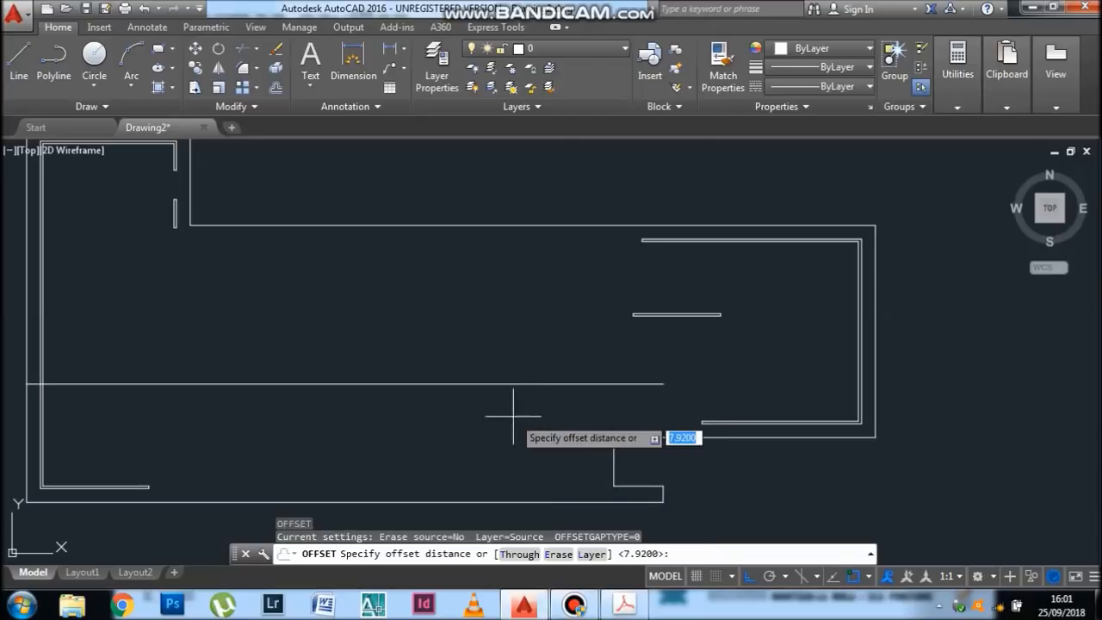
pyautogui.write('18.74')
pyautogui.press('Return')
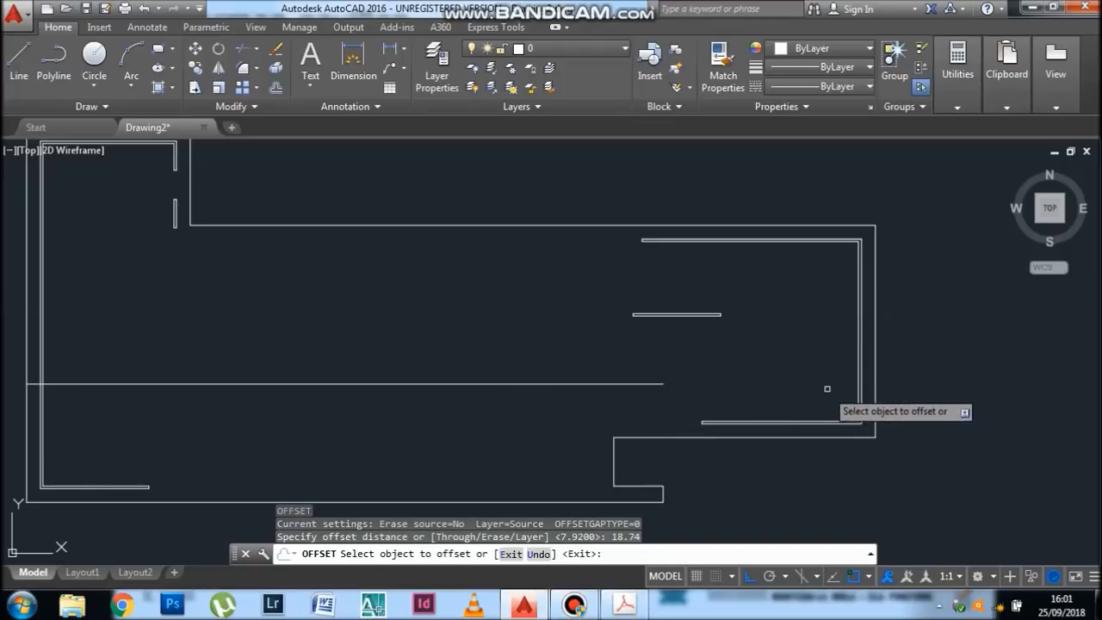
pyautogui.click(857, 384)
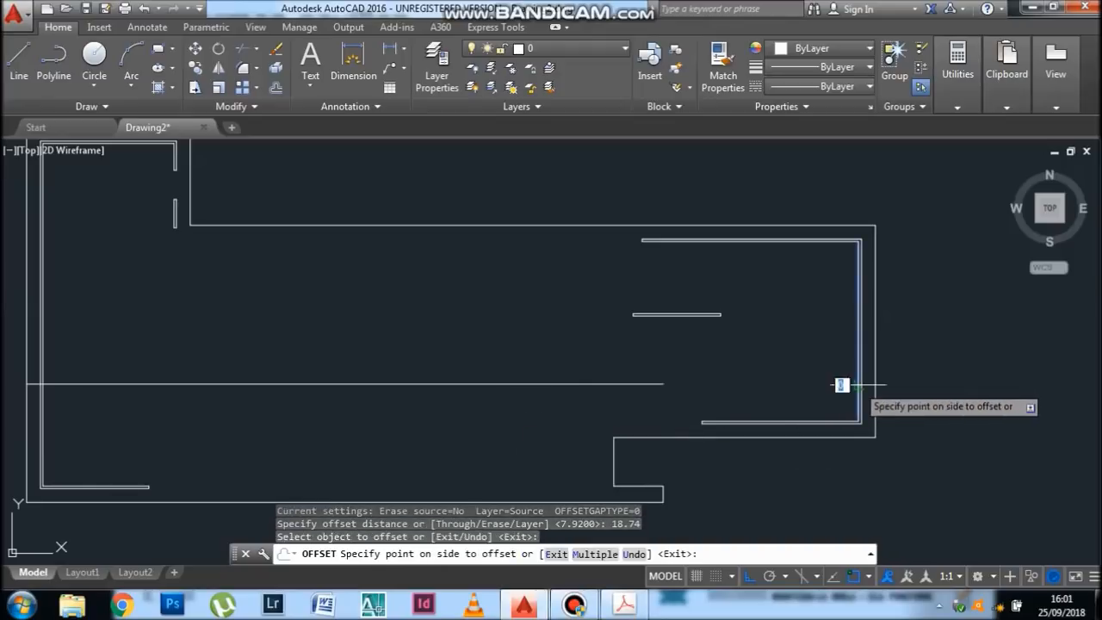
pyautogui.click(510, 428)
# - Draw the second free-standing wall as a rectangle from the guide lines' intersection, with its opposite corner at -9.4, 0.17
pyautogui.scroll(10, 569, 391)
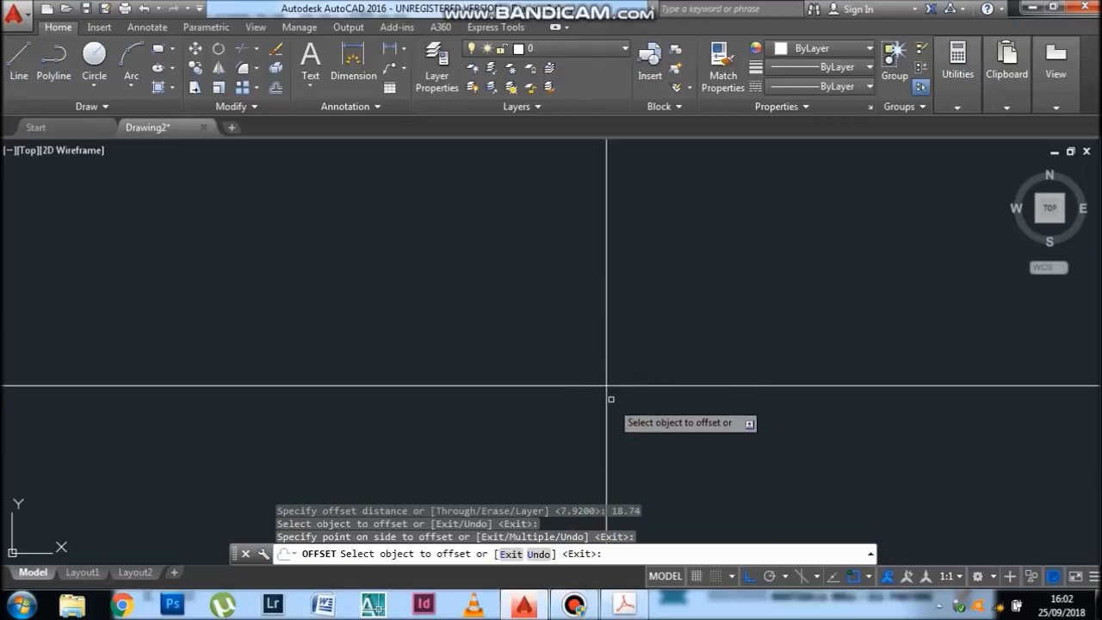
pyautogui.scroll(-3, 605, 378)
pyautogui.scroll(-3, 460, 335)
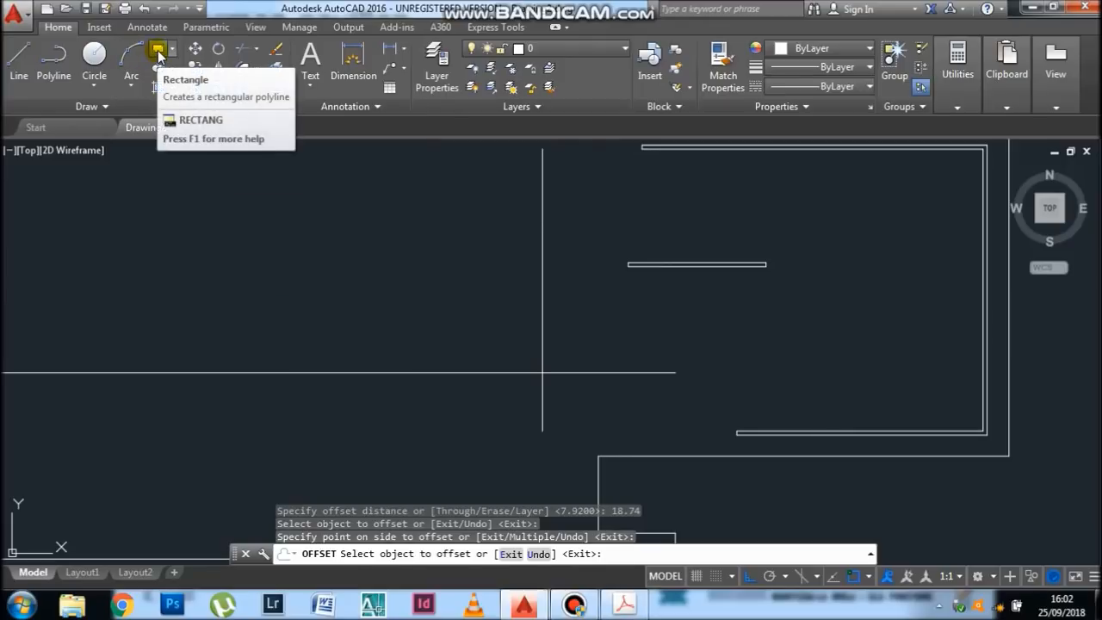
pyautogui.click(159, 51)
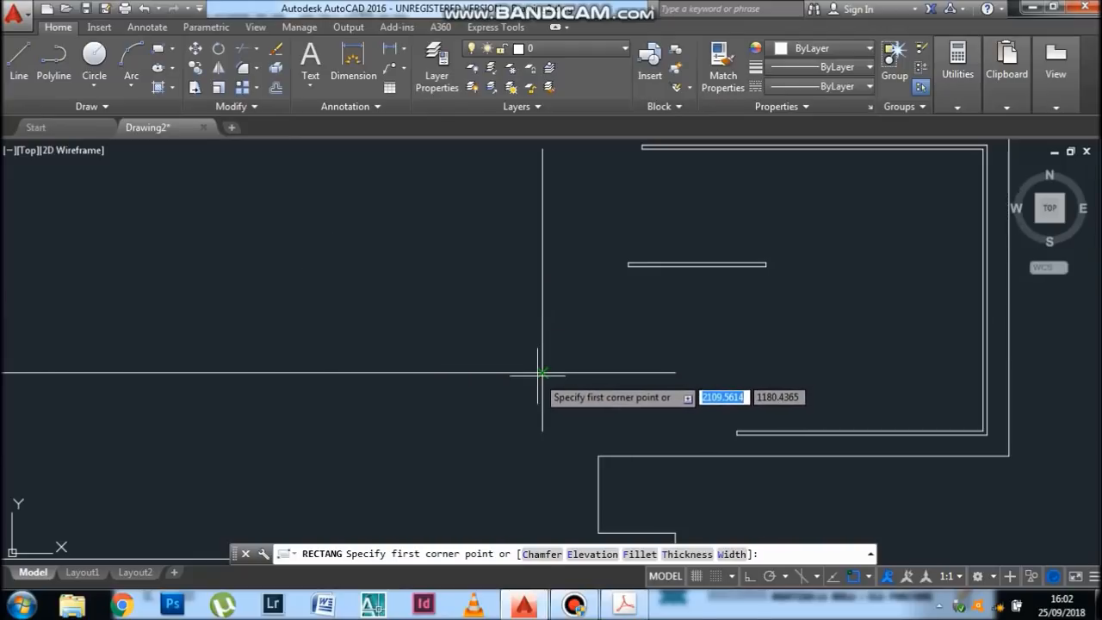
pyautogui.click(542, 373)
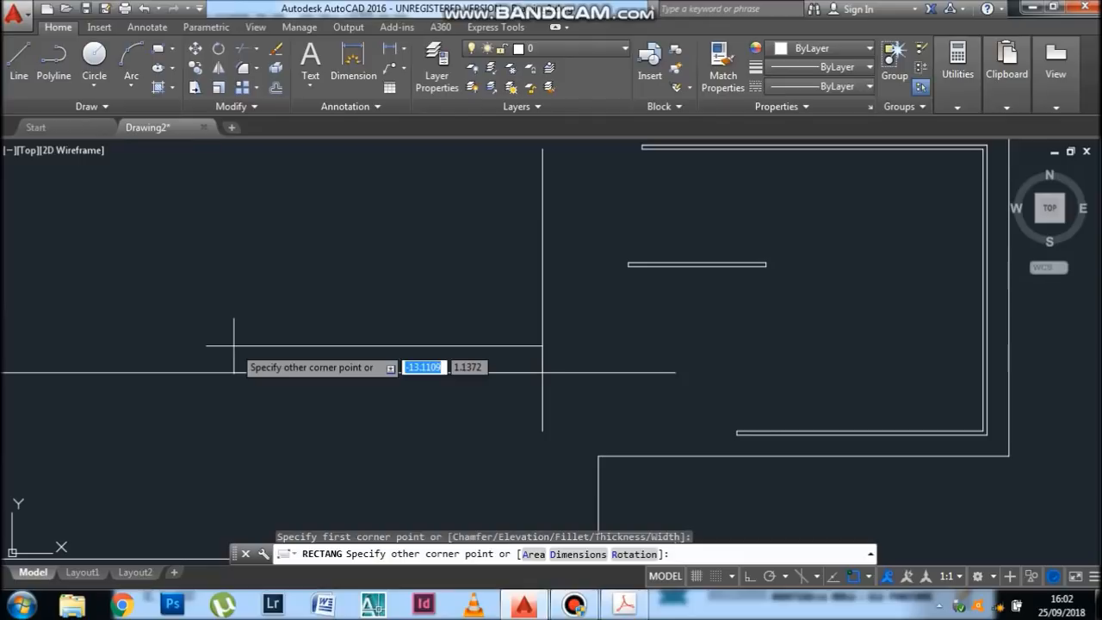
pyautogui.write('-9.4')
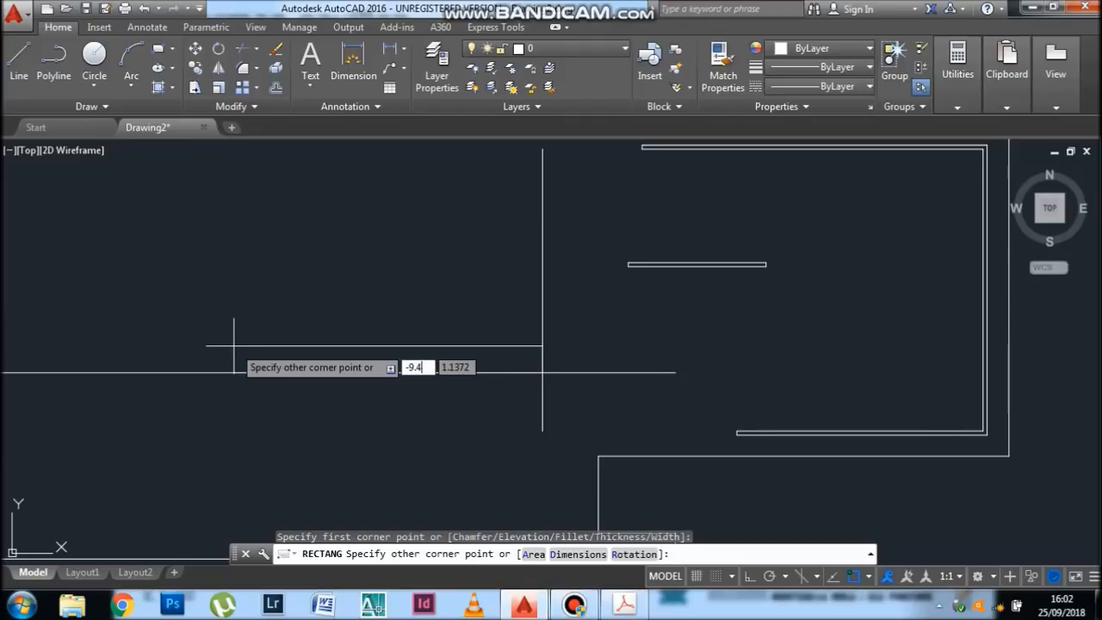
pyautogui.press('Tab')
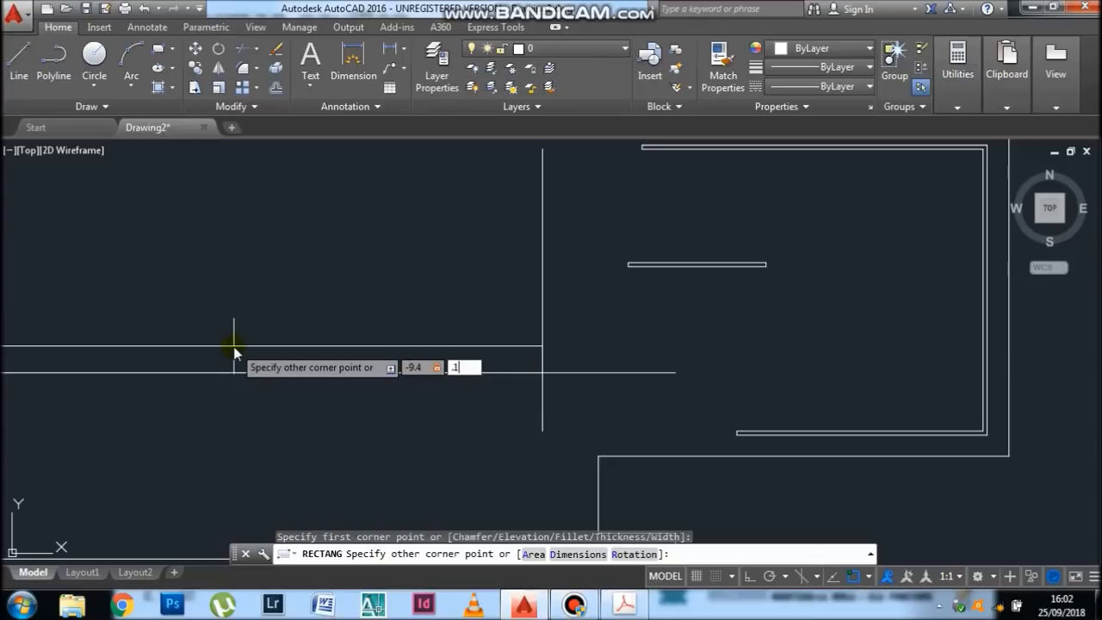
pyautogui.press('Return')
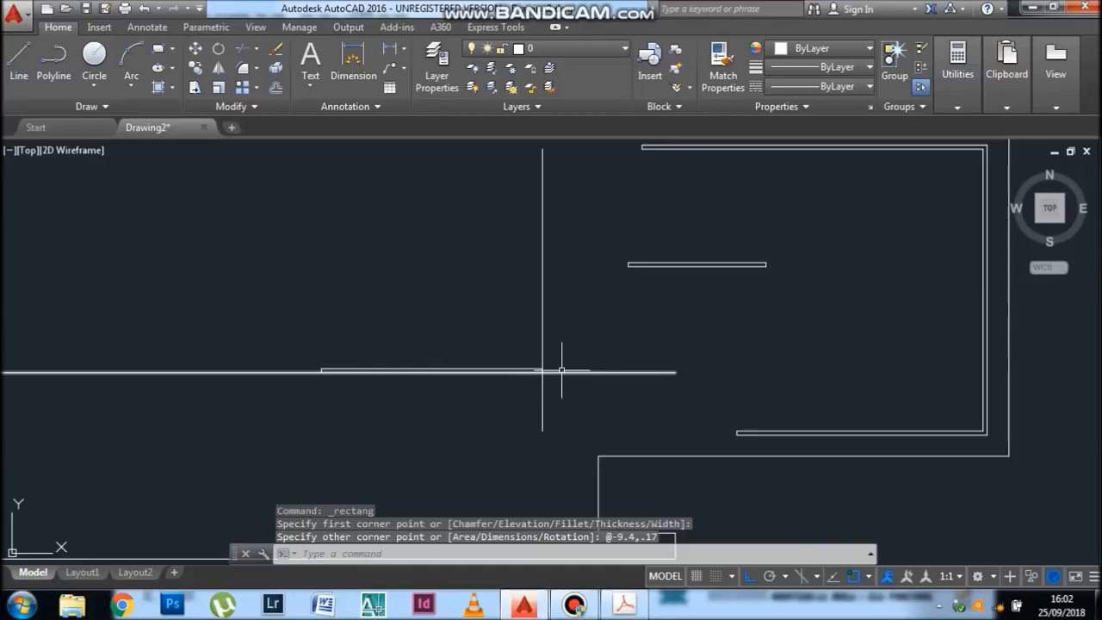
# - Delete the horizontal and vertical guide lines crossing at the second free-standing wall's east end
pyautogui.click(607, 417)
pyautogui.click(607, 344)
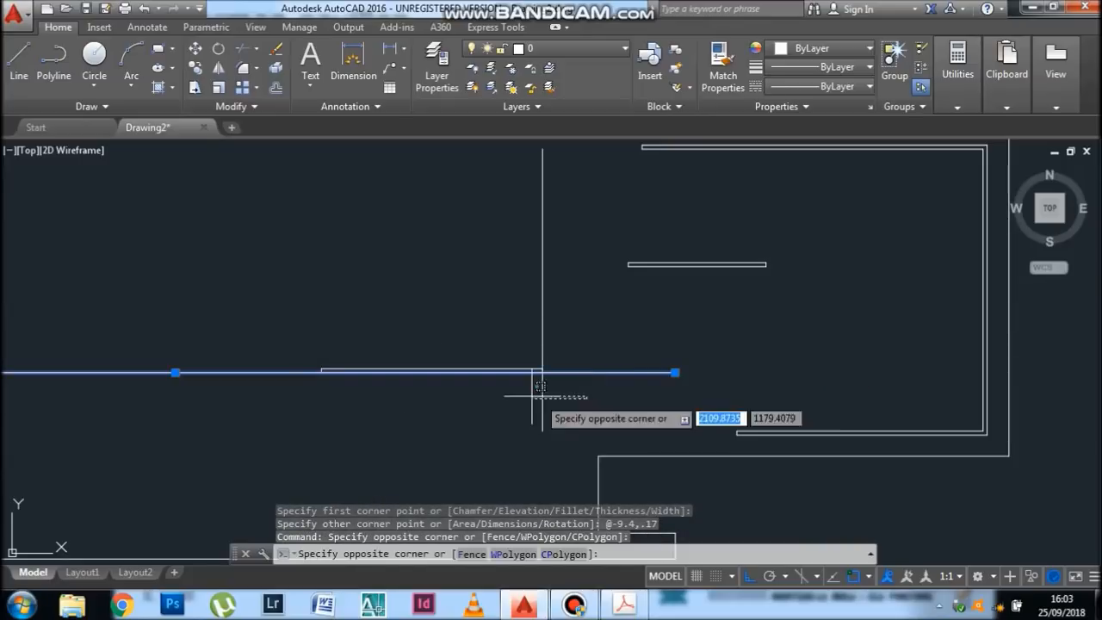
pyautogui.click(541, 389)
pyautogui.press('Delete')
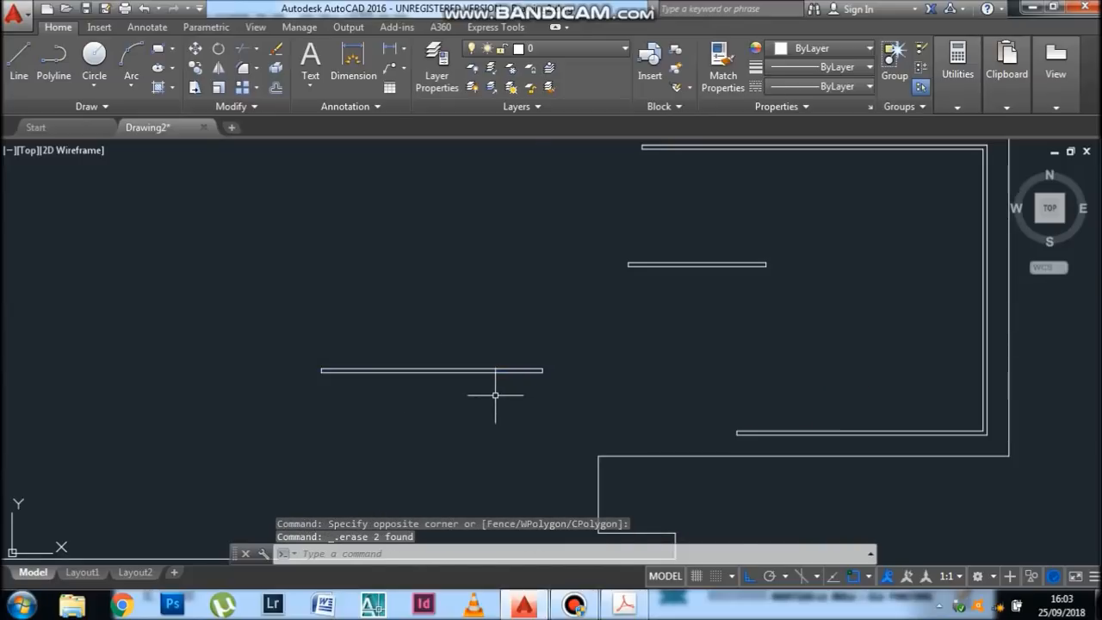
# - Offset the long west wall's inner line 7.14 to the east to mark the third free-standing wall's west end
pyautogui.scroll(-4, 370, 401)
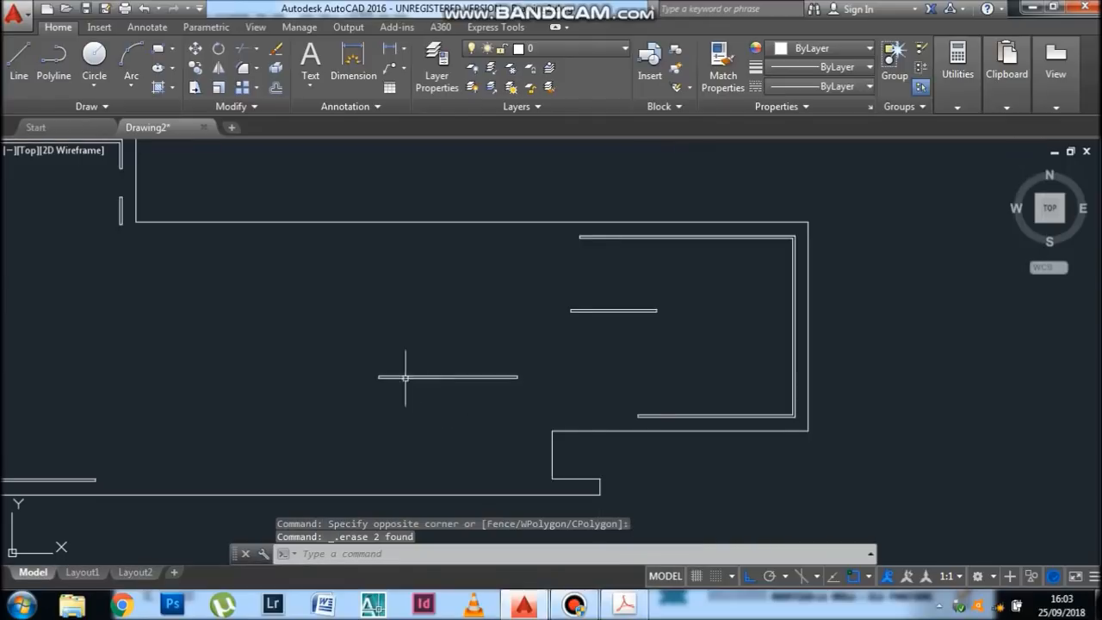
pyautogui.moveTo(333, 357); pyautogui.dragTo(396, 369, button='middle')
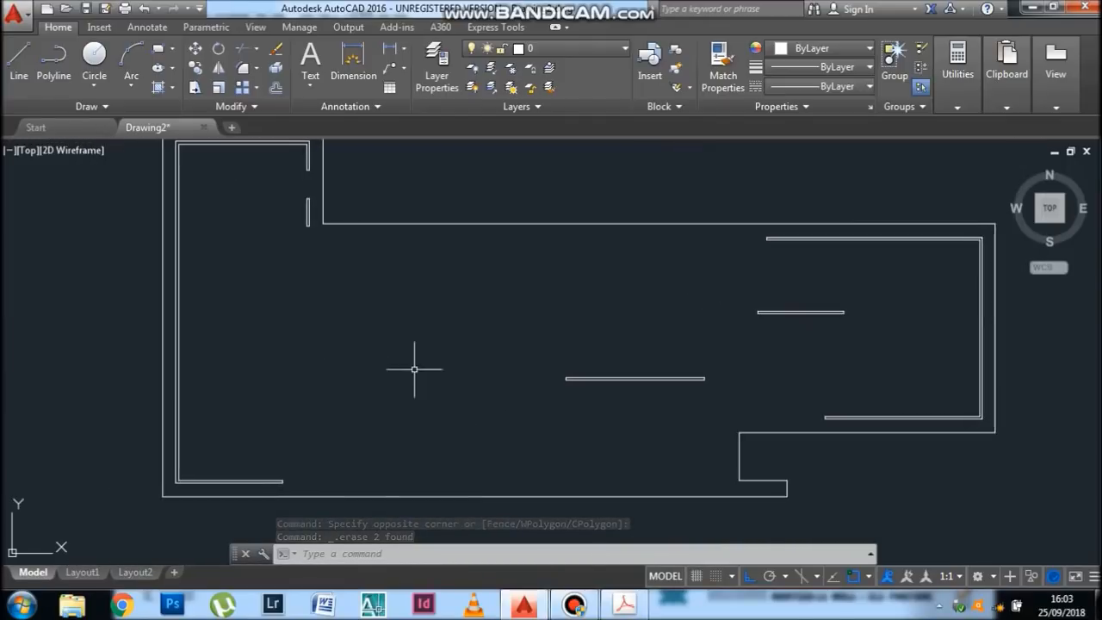
pyautogui.moveTo(313, 343); pyautogui.dragTo(340, 357, button='middle')
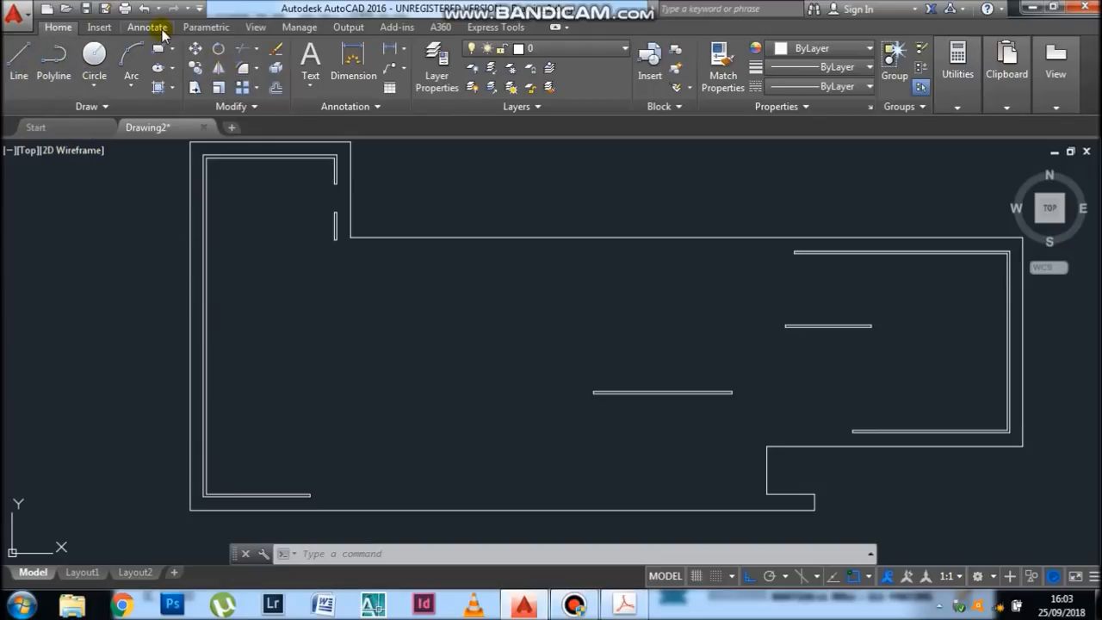
pyautogui.click(274, 87)
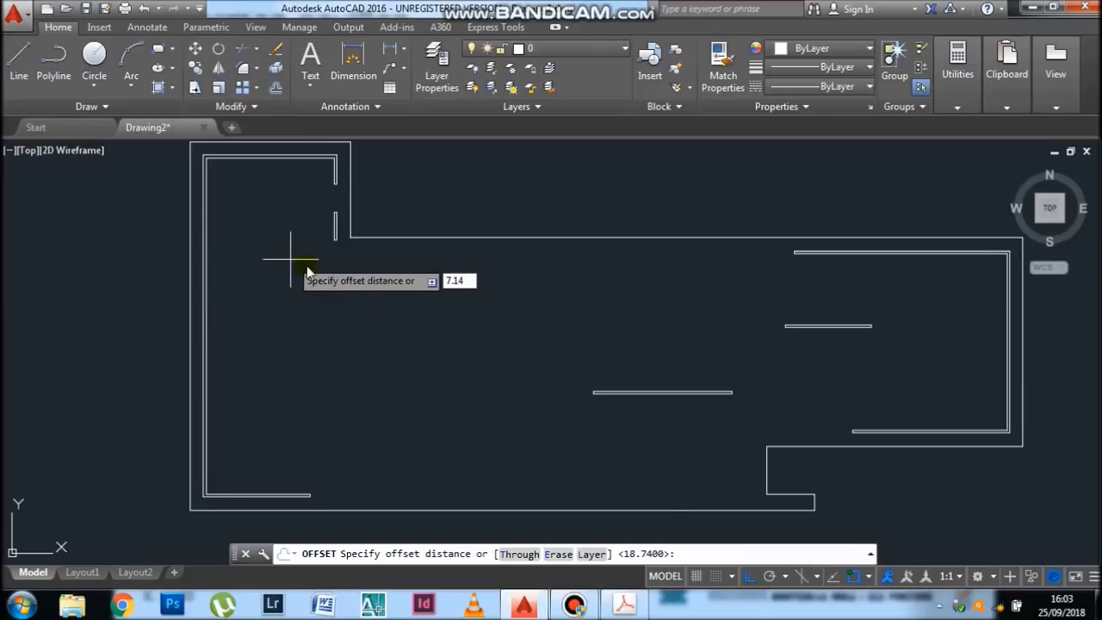
pyautogui.write('7.14')
pyautogui.press('Return')
pyautogui.scroll(2, 241, 278)
pyautogui.click(193, 297)
pyautogui.click(316, 303)
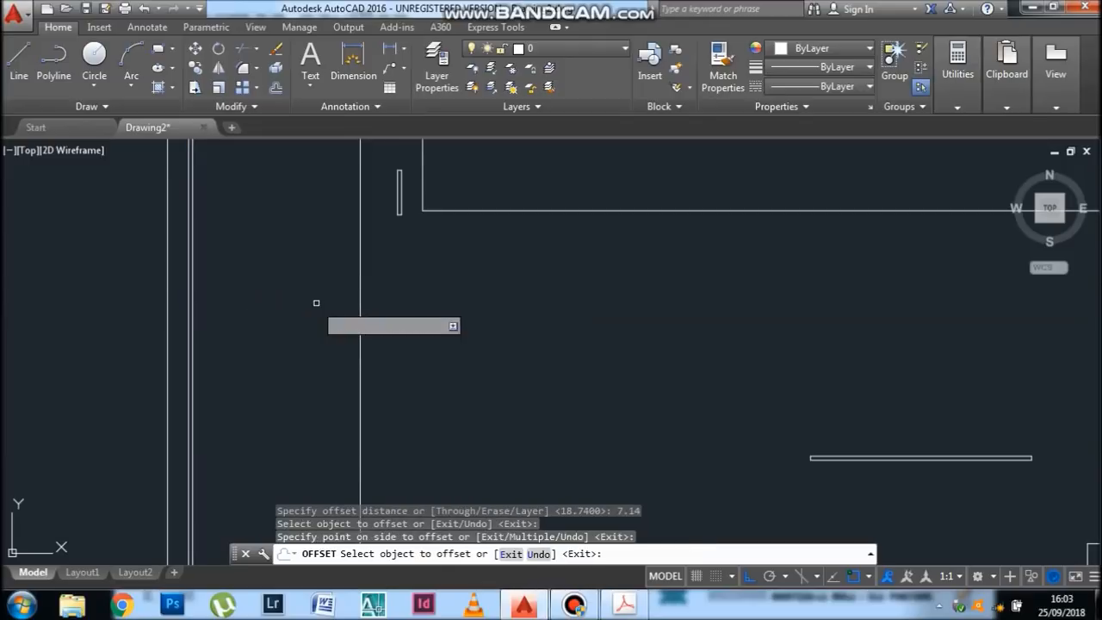
pyautogui.rightClick(589, 272)
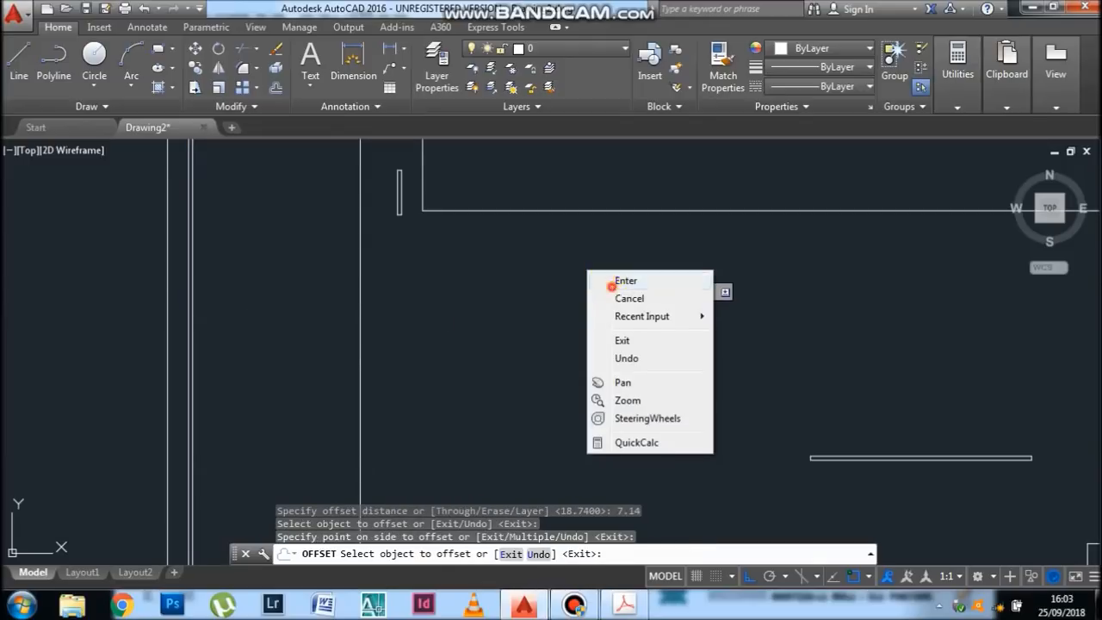
pyautogui.click(625, 281)
# - Offset the platform's long north edge 1.93 to the south to mark the third free-standing wall's north face
pyautogui.press('Return')
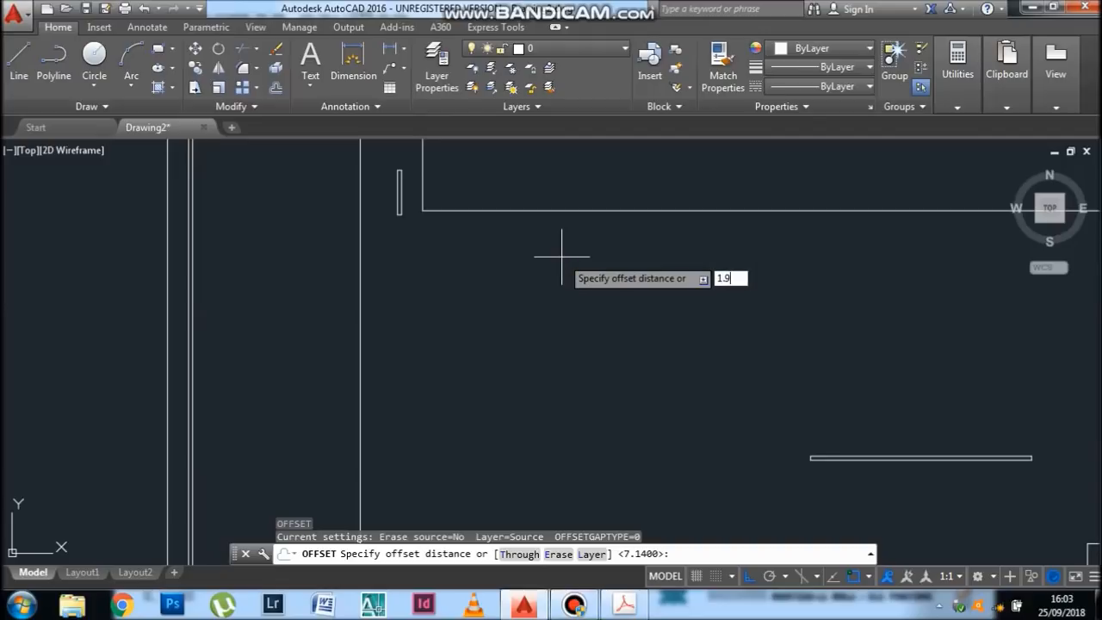
pyautogui.press('Return')
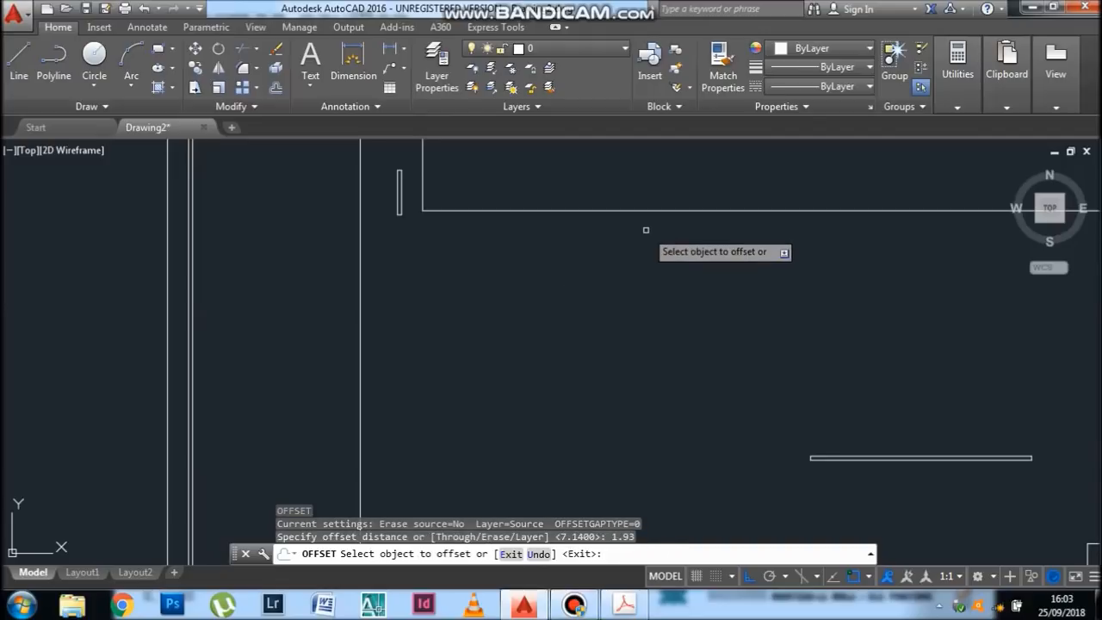
pyautogui.click(595, 210)
pyautogui.click(590, 280)
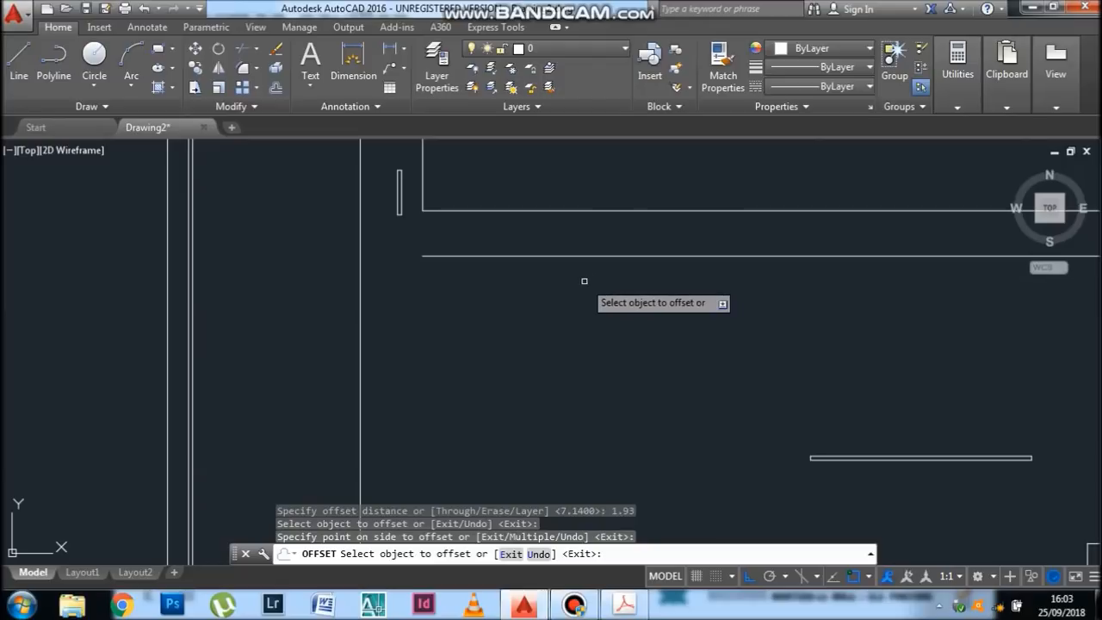
pyautogui.rightClick(503, 255)
pyautogui.click(545, 266)
# - Stretch the west end of the offset horizontal guide line to meet the vertical guide line
pyautogui.moveTo(400, 265); pyautogui.dragTo(452, 278, button='middle')
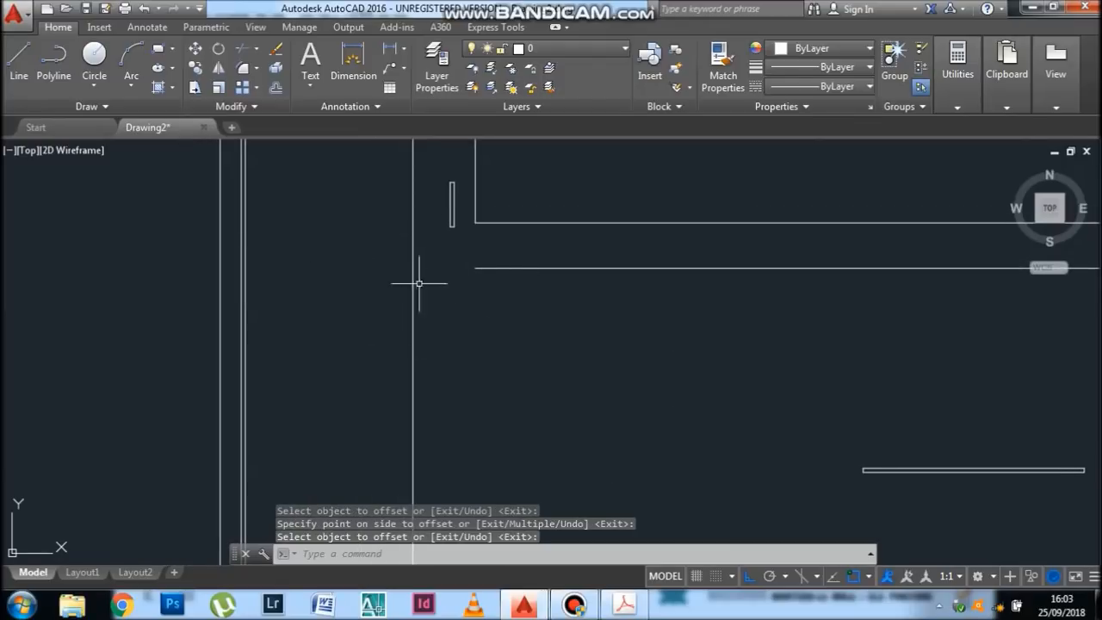
pyautogui.click(479, 258)
pyautogui.click(488, 271)
pyautogui.click(495, 272)
pyautogui.click(471, 254)
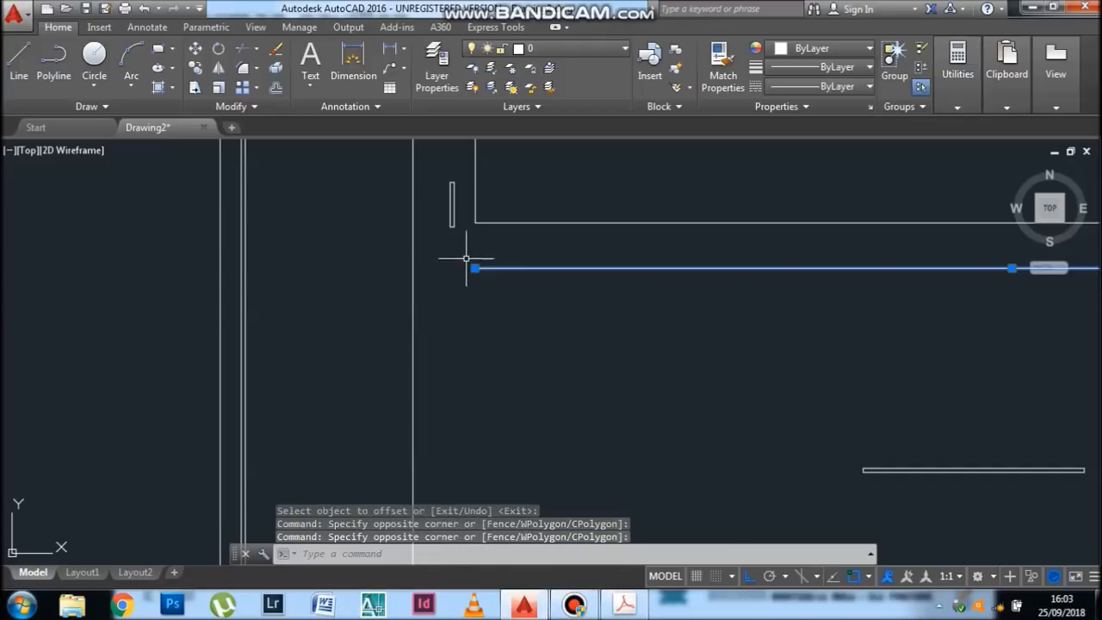
pyautogui.click(474, 268)
pyautogui.click(413, 267)
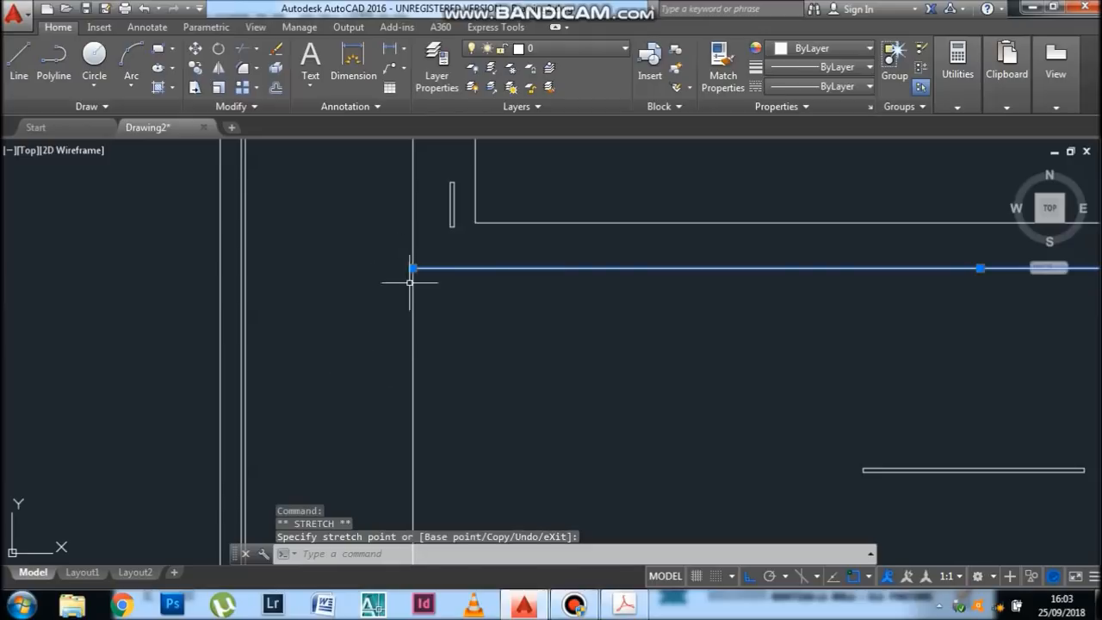
# - Draw the third free-standing wall as a rectangle from the guide lines' intersection, with its opposite corner at 20.60, -0.25
pyautogui.click(158, 49)
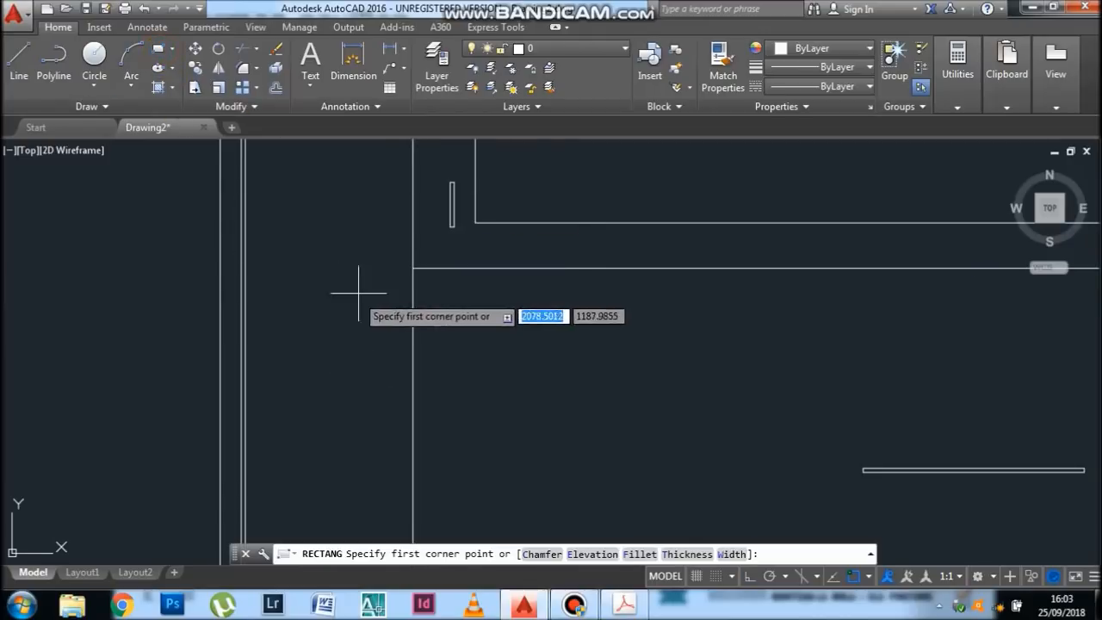
pyautogui.scroll(4, 408, 263)
pyautogui.click(405, 265)
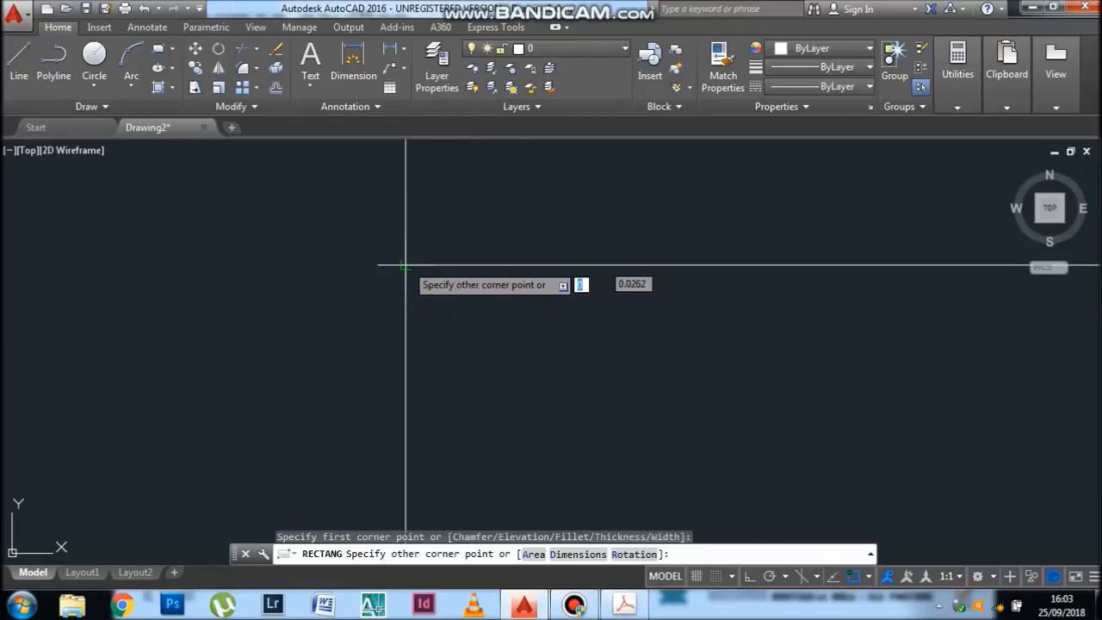
pyautogui.scroll(-3, 669, 301)
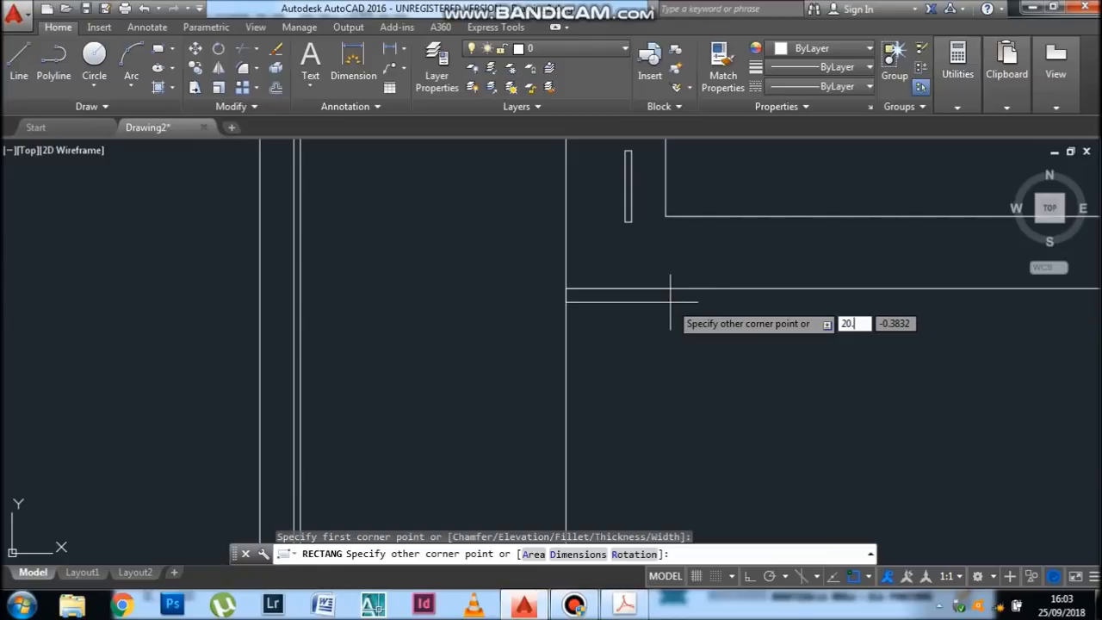
pyautogui.press('Tab')
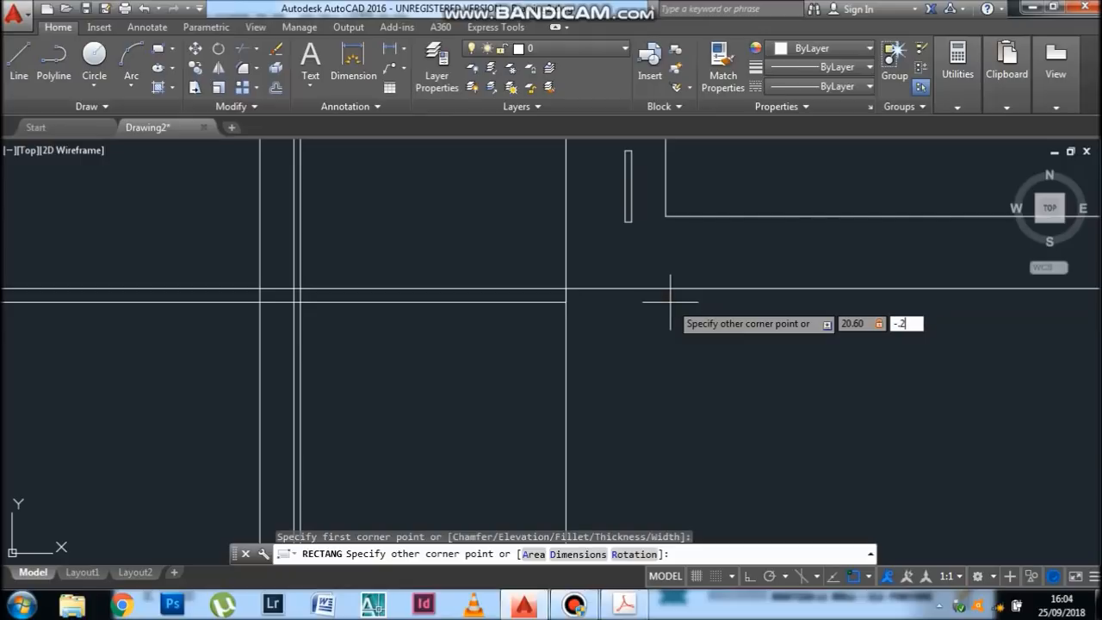
pyautogui.press('Return')
# - Delete the vertical and horizontal guide lines used to place the third free-standing wall
pyautogui.scroll(-2, 582, 362)
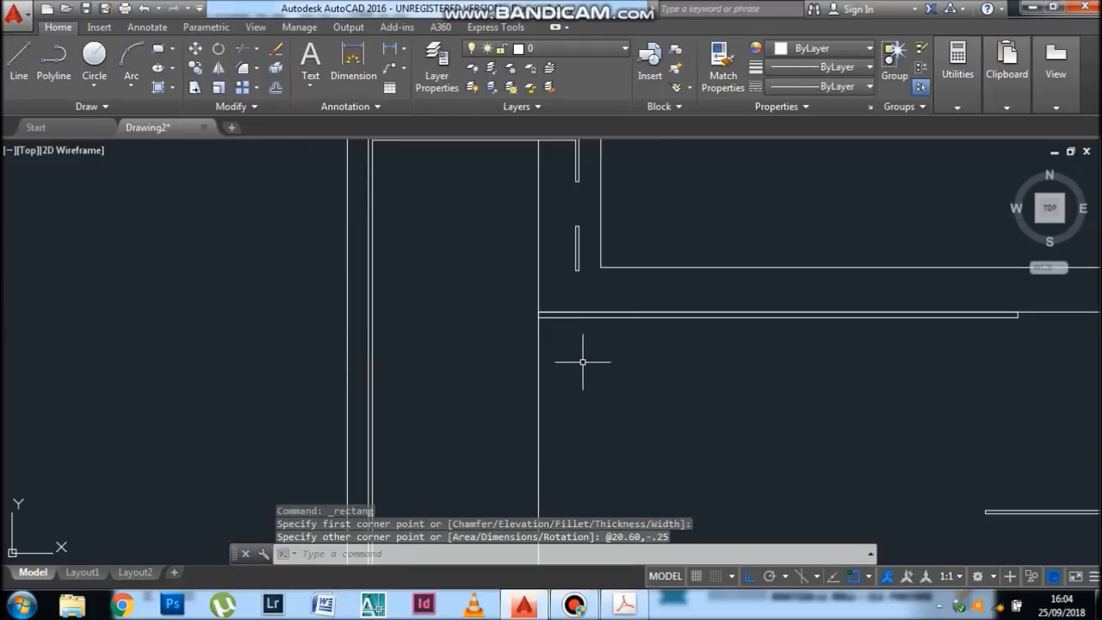
pyautogui.click(577, 362)
pyautogui.click(520, 351)
pyautogui.click(1090, 327)
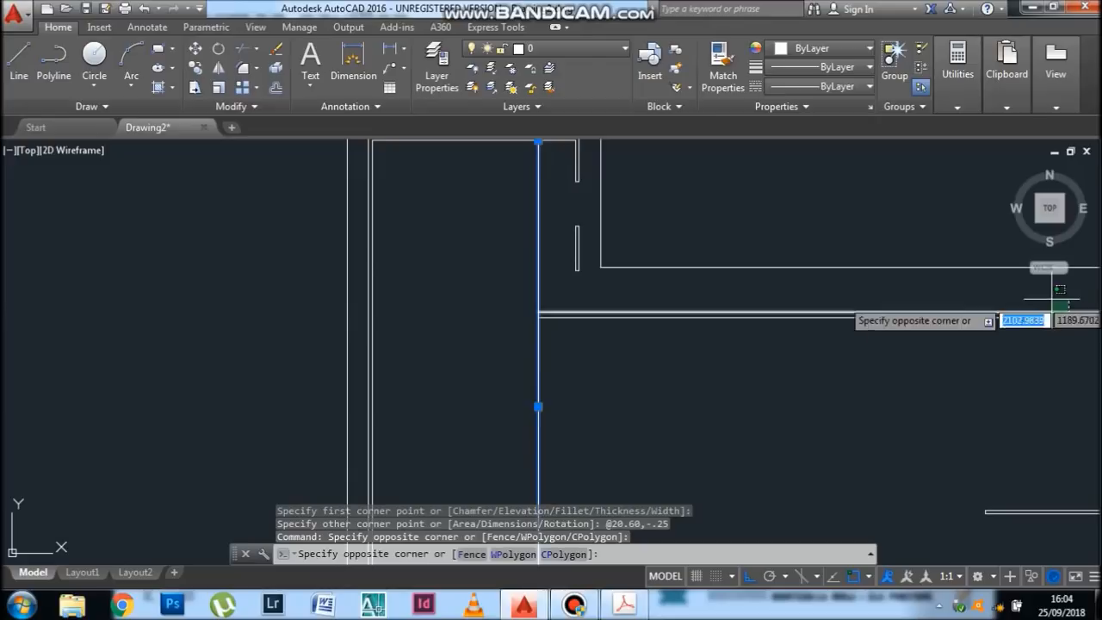
pyautogui.click(913, 308)
pyautogui.press('Delete')
# - Check the auxiliary building detail in the PDF, and offset the inner line of its lower east wall segment 4.28 to the west
pyautogui.scroll(-4, 661, 325)
pyautogui.moveTo(661, 325)
pyautogui.mouseDown(button='middle')
pyautogui.moveTo(569, 323)
pyautogui.moveTo(582, 365)
pyautogui.mouseUp(button='middle')
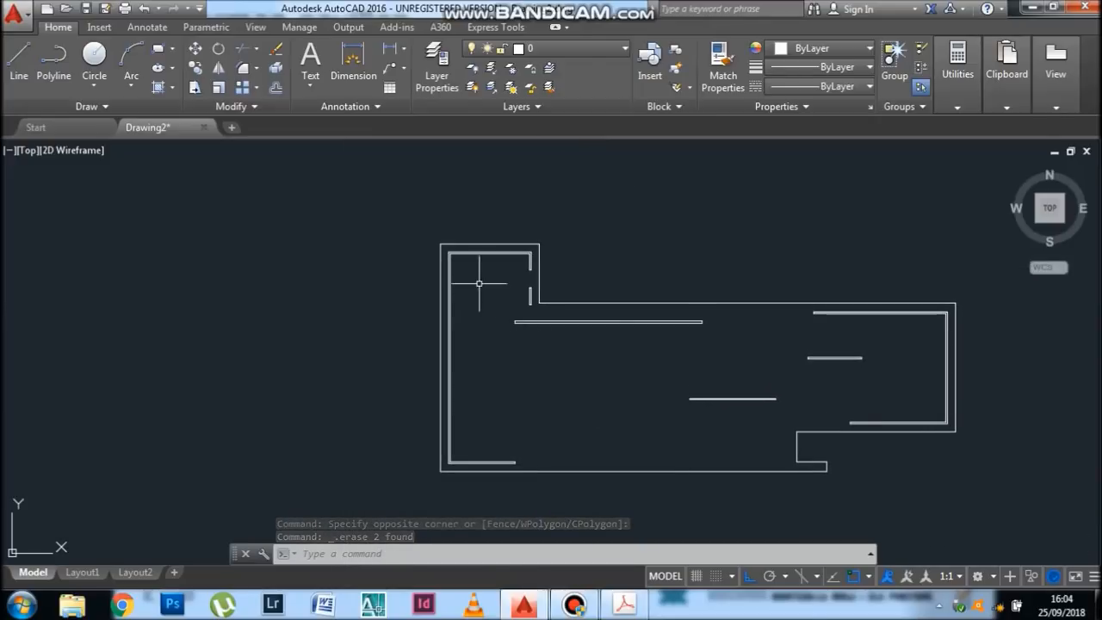
pyautogui.scroll(4, 515, 297)
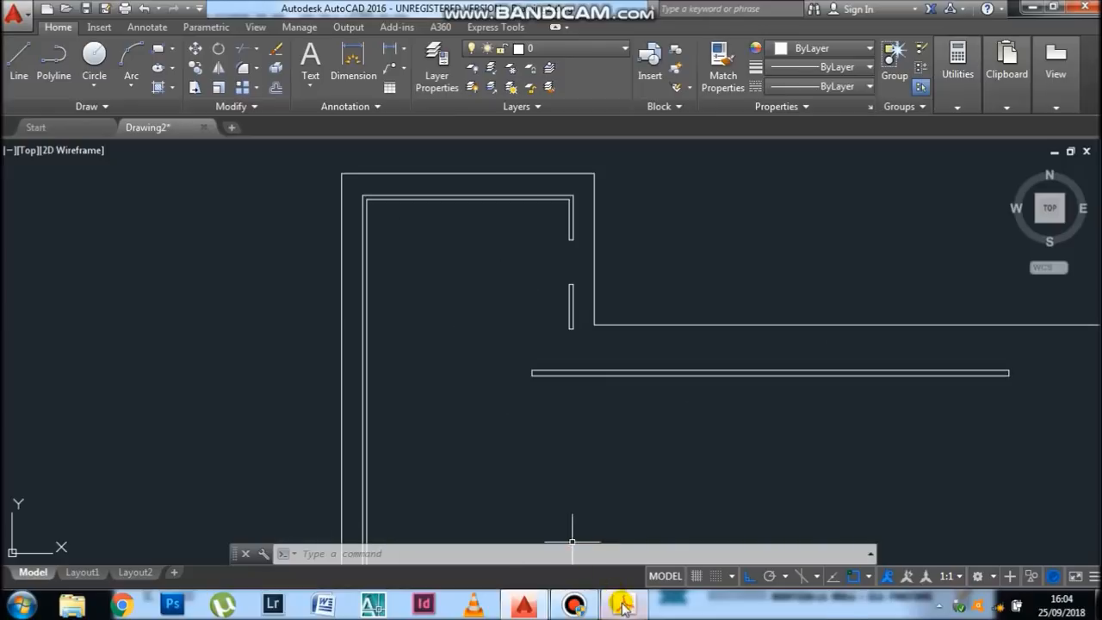
pyautogui.click(625, 605)
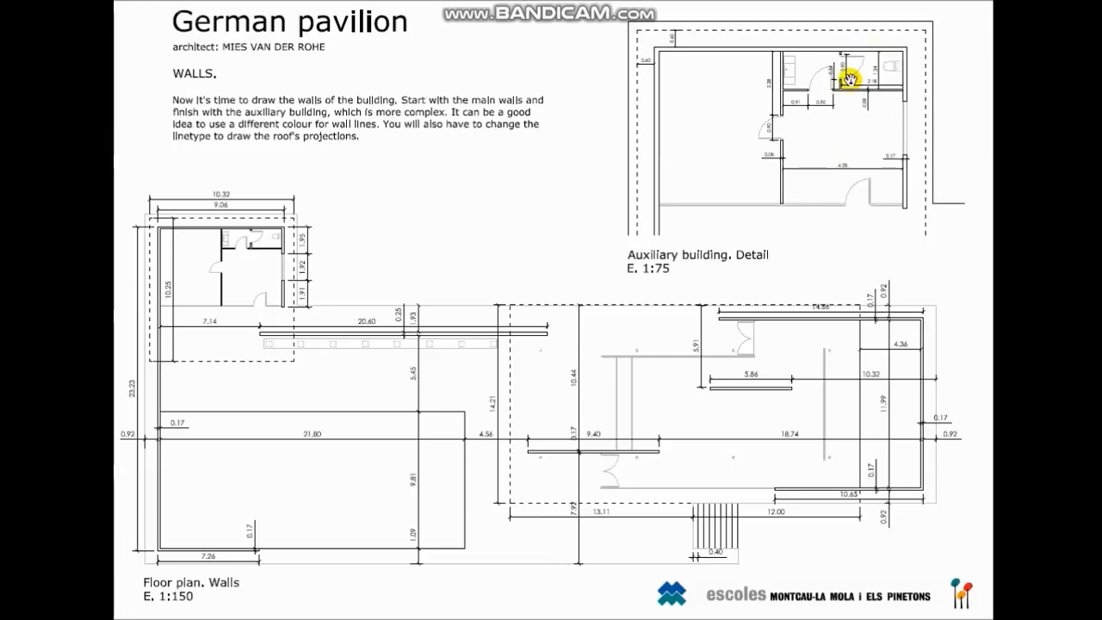
pyautogui.hotkey('alt', 'Tab')
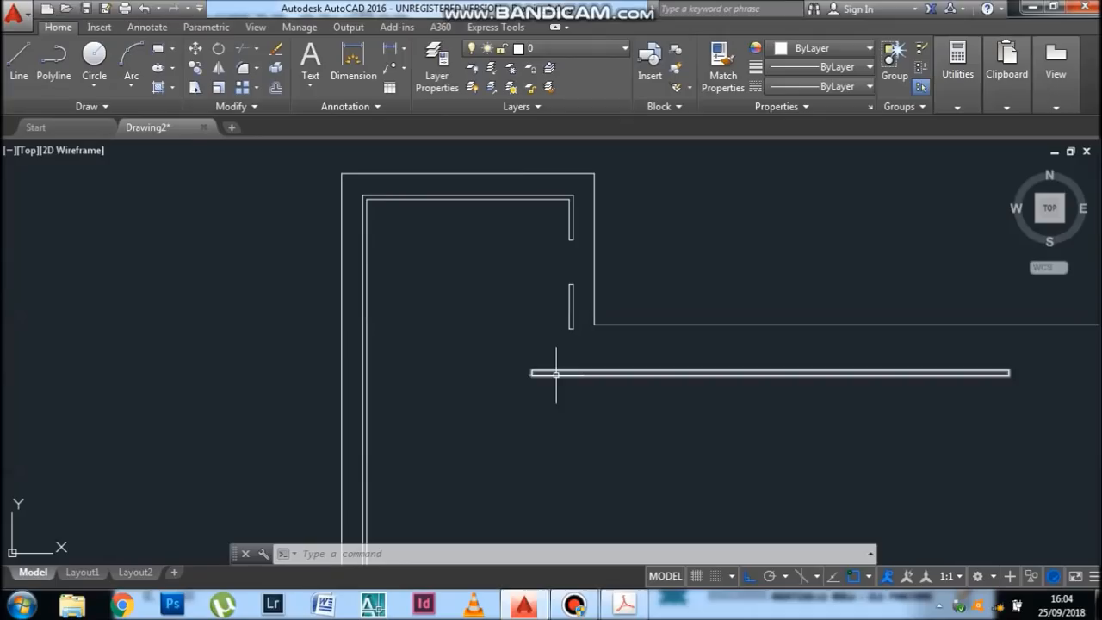
pyautogui.scroll(2, 443, 302)
pyautogui.click(276, 87)
pyautogui.write('4.28')
pyautogui.press('Return')
pyautogui.click(630, 332)
pyautogui.click(526, 255)
pyautogui.press('Return')
# - Offset the auxiliary building's vertical partition line 0.075 to the west to form its second face
pyautogui.click(277, 87)
pyautogui.write('.075')
pyautogui.press('Return')
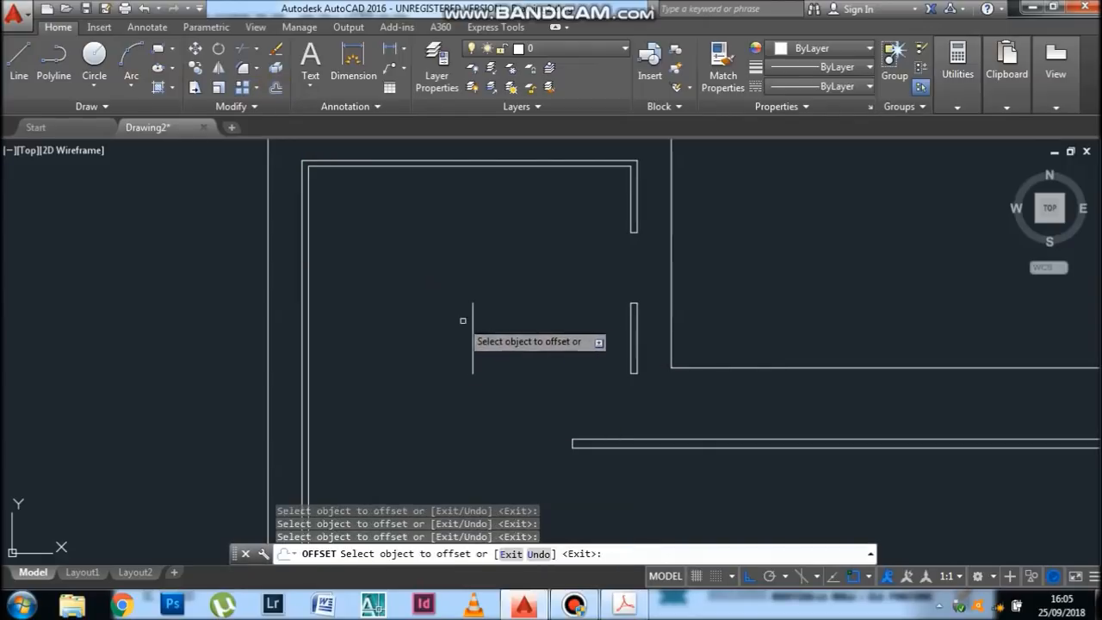
pyautogui.click(473, 320)
pyautogui.click(446, 321)
pyautogui.press('Return')
# - Extend both vertical partition lines north to the inner face of the auxiliary building's north wall
pyautogui.click(357, 236)
pyautogui.click(388, 273)
pyautogui.click(376, 248)
pyautogui.moveTo(436, 310); pyautogui.dragTo(430, 309, button='middle')
# - Offset the north wall's inner line 1.34 to the south, and offset the resulting partition line by 0.08
pyautogui.click(276, 87)
pyautogui.write('1.34')
pyautogui.press('Return')
pyautogui.click(362, 265)
pyautogui.click(465, 332)
pyautogui.press('Return')
pyautogui.press('Return')
pyautogui.write('.08')
# - Trim the horizontal partition lines west of the vertical partition and clean up their junction
pyautogui.click(458, 368)
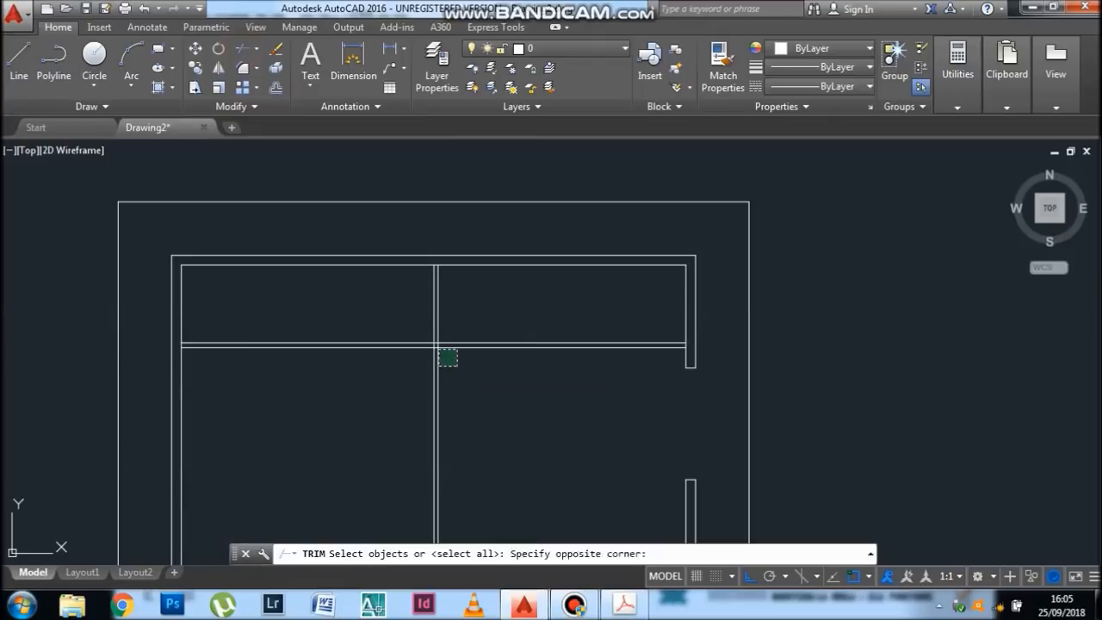
pyautogui.click(427, 336)
pyautogui.scroll(10, 438, 342)
pyautogui.click(418, 404)
pyautogui.scroll(-8, 409, 322)
# - Offset the east wall's inner line 2.18 to the west, and offset that new line by 0.08 for the toilet partition
pyautogui.moveTo(491, 313); pyautogui.dragTo(417, 303, button='middle')
pyautogui.click(275, 90)
pyautogui.write('2.18')
pyautogui.press('Return')
pyautogui.click(724, 248)
pyautogui.click(568, 242)
pyautogui.press('Return')
pyautogui.press('Return')
pyautogui.write('.08')
pyautogui.press('Return')
pyautogui.click(524, 249)
pyautogui.press('Escape')
# - Trim the toilet partition lines below the horizontal partition and open the T-junction between the two partitions
pyautogui.write('tr')
pyautogui.press('Return')
pyautogui.scroll(2, 517, 307)
pyautogui.scroll(2, 496, 245)
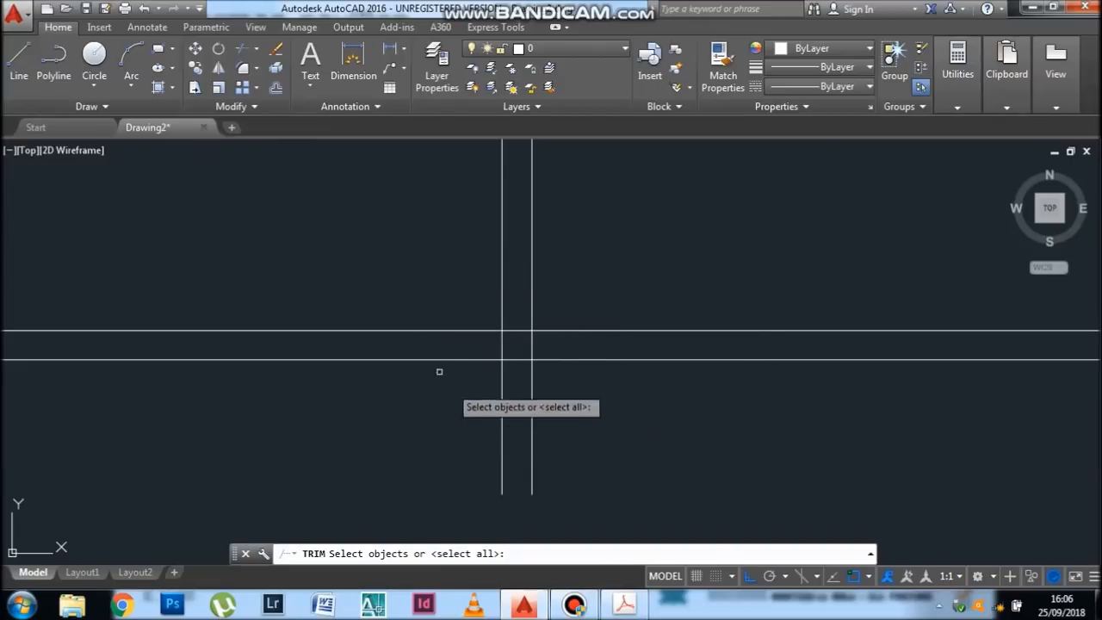
pyautogui.click(597, 366)
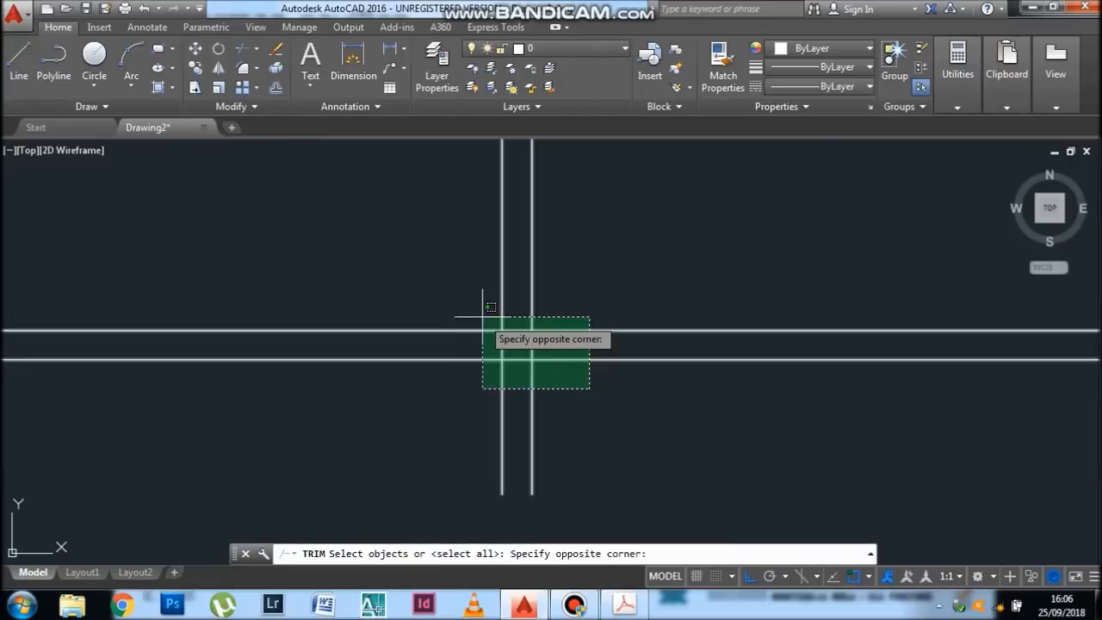
pyautogui.click(465, 294)
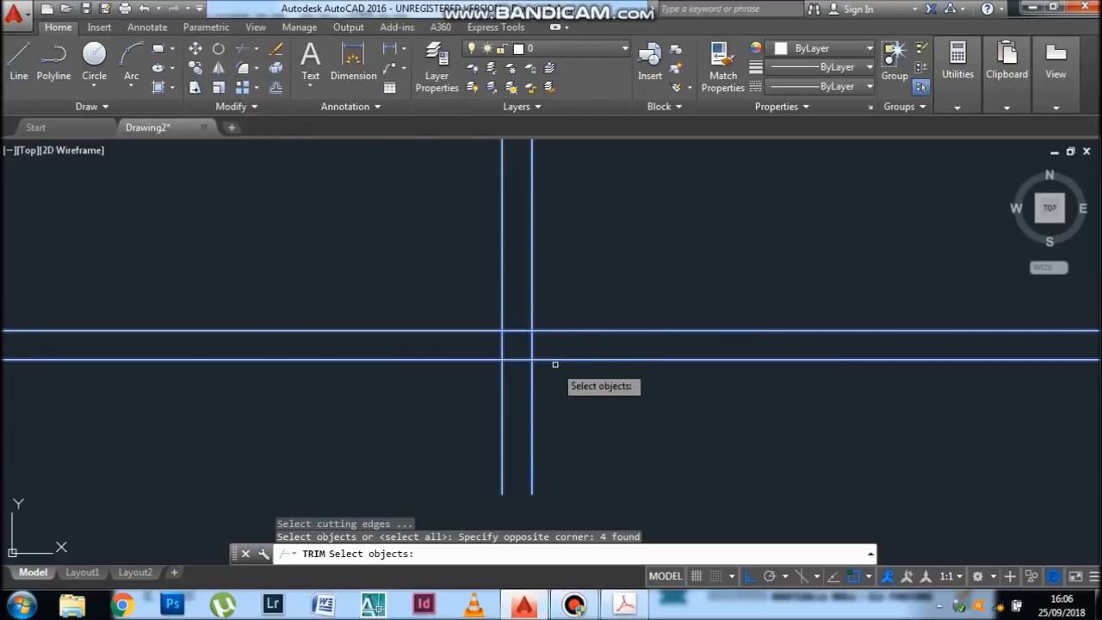
pyautogui.press('Return')
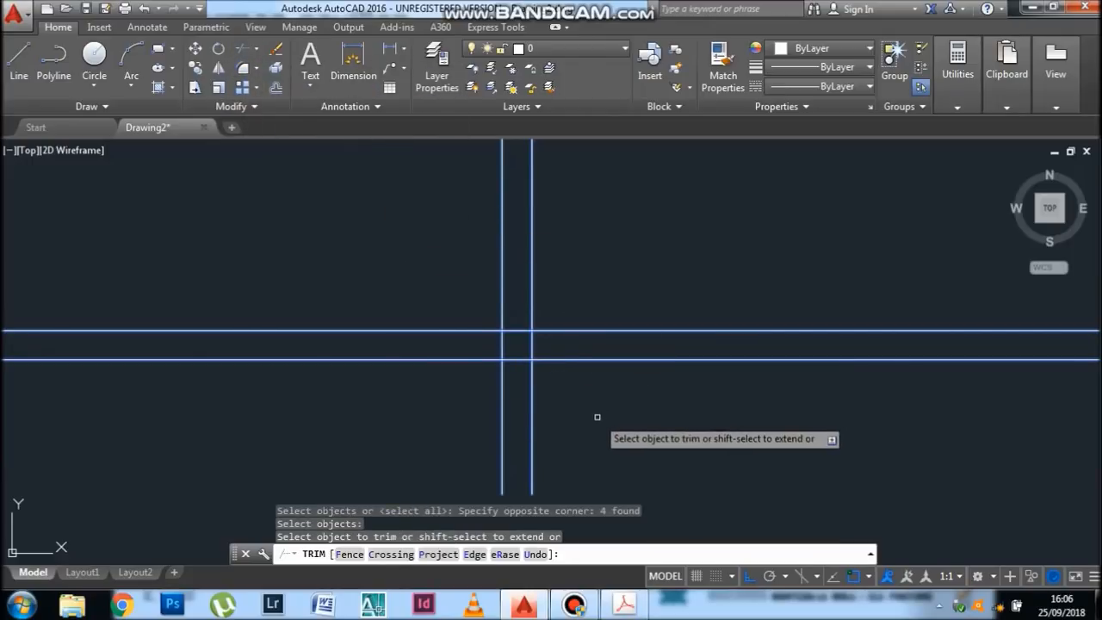
pyautogui.click(533, 391)
pyautogui.click(504, 386)
pyautogui.click(502, 344)
pyautogui.click(512, 330)
pyautogui.click(535, 341)
pyautogui.click(524, 342)
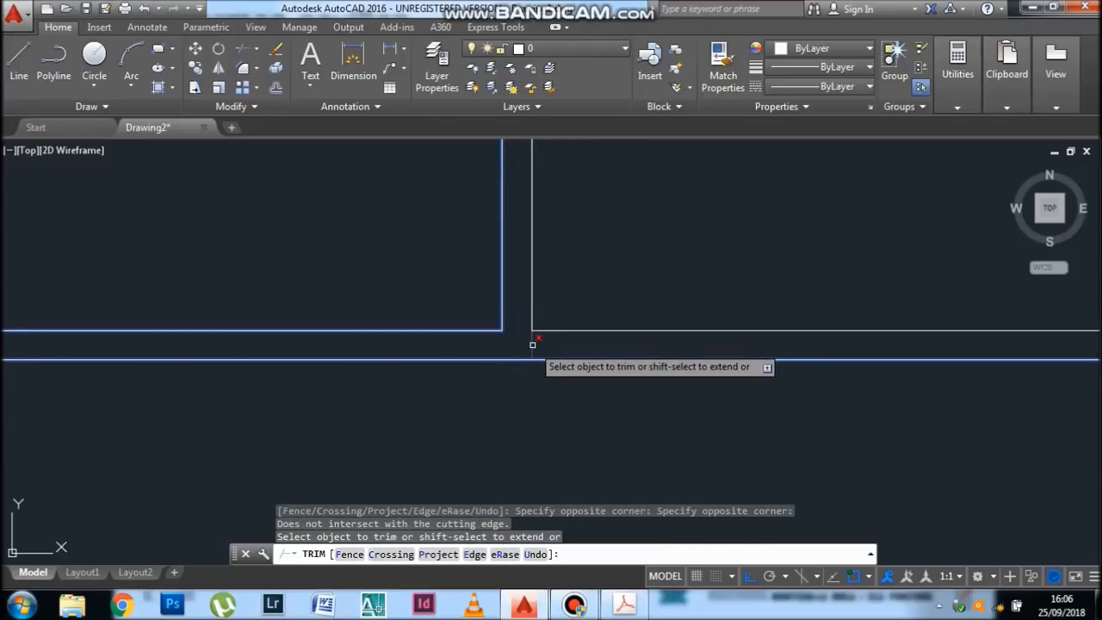
pyautogui.click(531, 345)
pyautogui.scroll(-6, 470, 335)
pyautogui.moveTo(422, 297); pyautogui.dragTo(431, 316, button='middle')
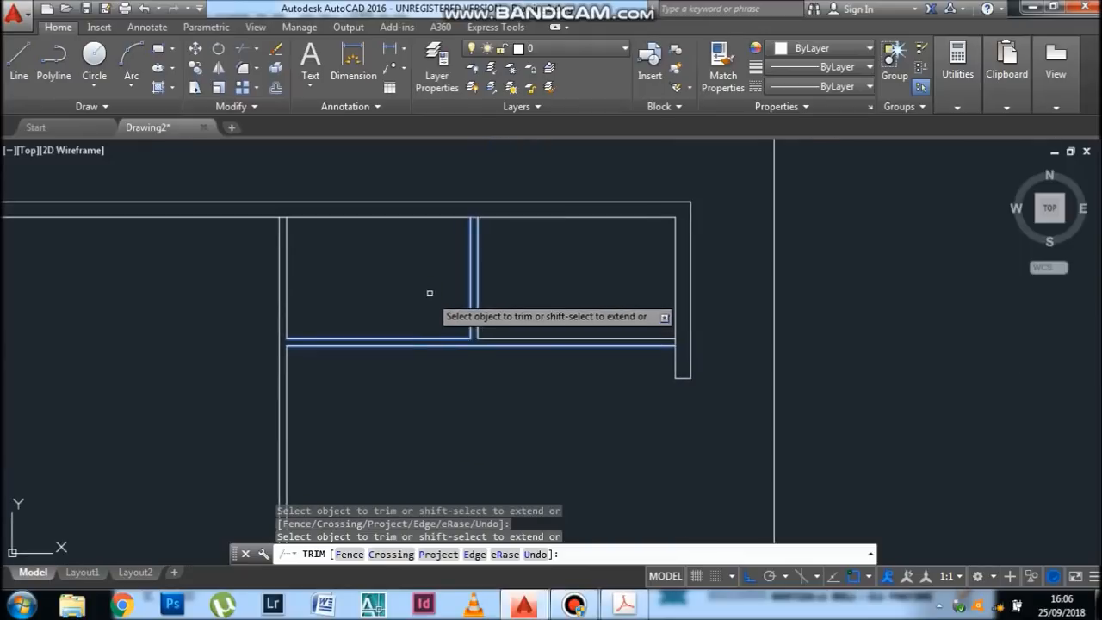
pyautogui.rightClick(448, 297)
pyautogui.click(455, 299)
# - Offset the horizontal partition's upper line to the north to mark the lower jamb of the toilet door
pyautogui.click(219, 88)
pyautogui.write('24')
pyautogui.press('Return')
pyautogui.click(430, 338)
pyautogui.click(437, 306)
pyautogui.rightClick(435, 291)
pyautogui.click(454, 298)
# - Offset the vertical partition's east line 0.91 to the east to mark a door jamb on the horizontal partition
pyautogui.click(216, 92)
pyautogui.write('.81')
pyautogui.press('Return')
pyautogui.click(286, 357)
pyautogui.click(378, 349)
pyautogui.rightClick(422, 332)
pyautogui.click(460, 342)
# - Trim the toilet door's lower jamb line to the partition's thickness, and offset it 0.9 to mark the opening's other side
pyautogui.click(242, 50)
pyautogui.click(421, 306)
pyautogui.click(275, 87)
pyautogui.write('.9')
pyautogui.press('Return')
pyautogui.scroll(6, 489, 309)
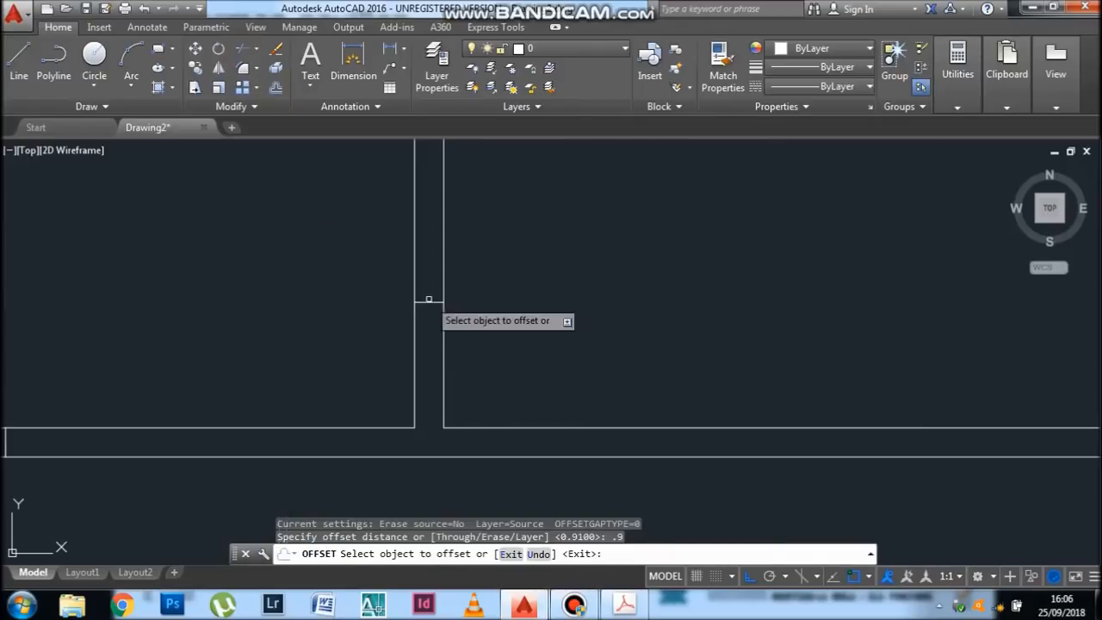
pyautogui.click(428, 301)
pyautogui.rightClick(428, 240)
pyautogui.click(468, 249)
# - Use offsets of 2.28 from the north wall and 0.9 to mark the doorway in the long vertical partition
pyautogui.click(275, 87)
pyautogui.write('2.28')
pyautogui.press('Return')
pyautogui.scroll(-4, 327, 173)
pyautogui.click(275, 87)
pyautogui.write('.9')
pyautogui.press('Return')
# - Trim the partitions between the jamb lines and remove leftover segments to open the auxiliary building's three interior doorways
pyautogui.click(242, 50)
pyautogui.rightClick(354, 286)
pyautogui.click(378, 302)
pyautogui.click(329, 362)
pyautogui.click(365, 328)
pyautogui.click(462, 205)
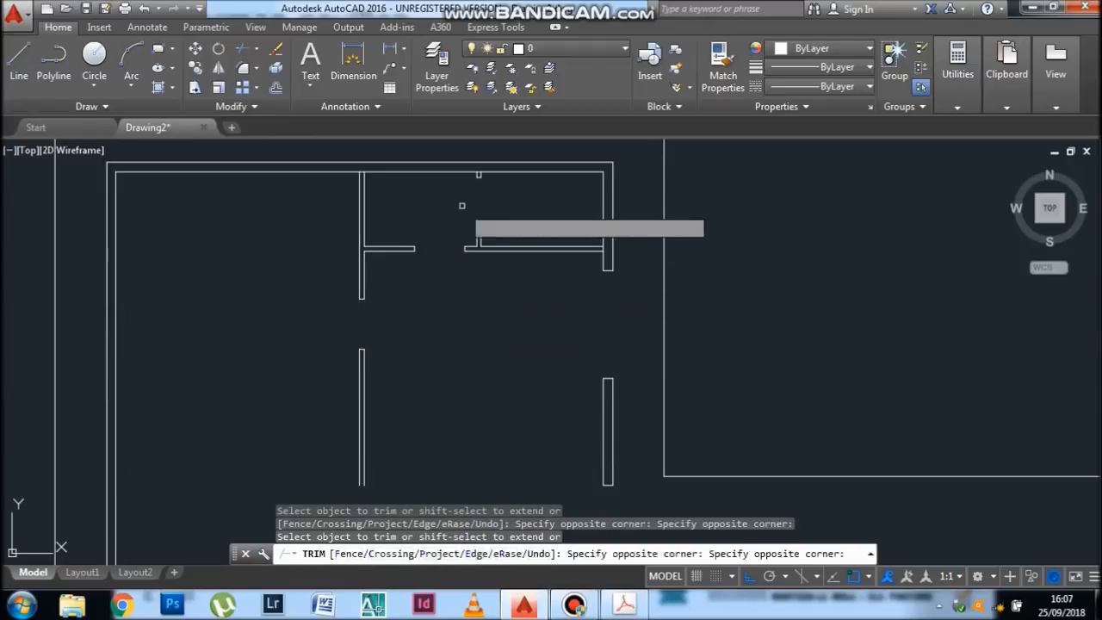
pyautogui.scroll(4, 478, 245)
pyautogui.scroll(8, 588, 328)
pyautogui.click(786, 466)
pyautogui.scroll(-4, 762, 439)
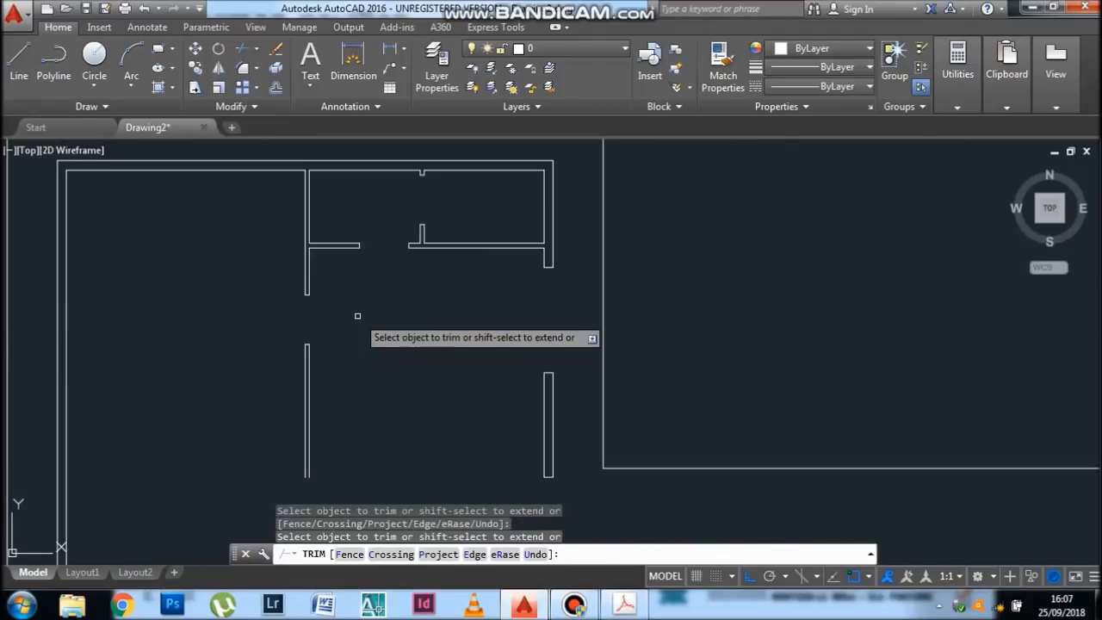
pyautogui.press('Escape')
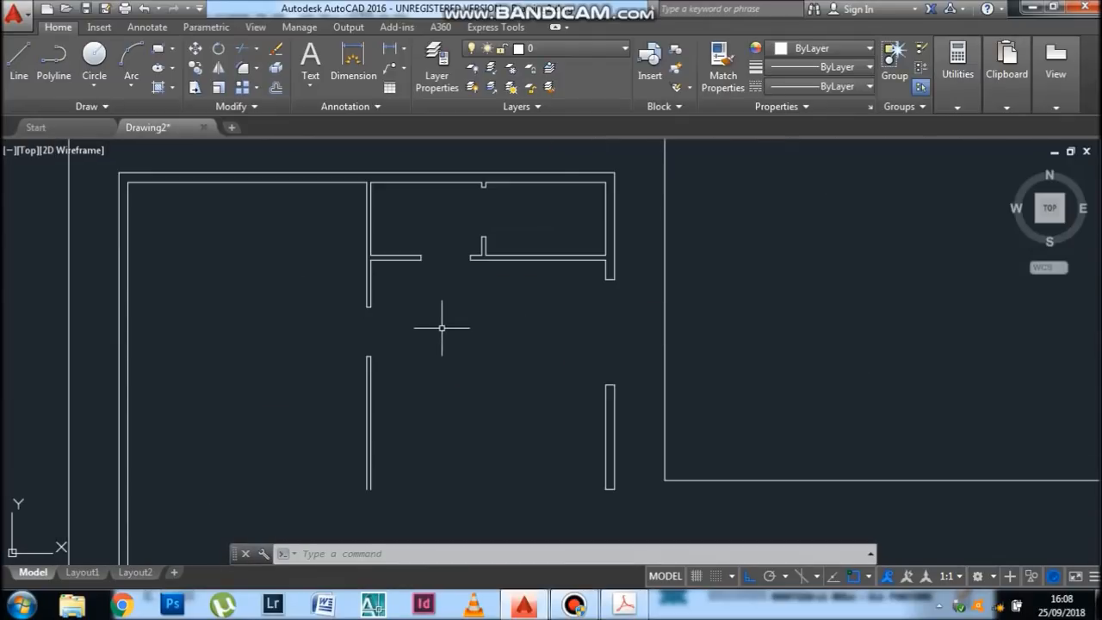
# - Draw a horizontal line from the lower inner corner of the east wall segment westward past the vertical partition
pyautogui.moveTo(414, 429); pyautogui.dragTo(413, 404, button='middle')
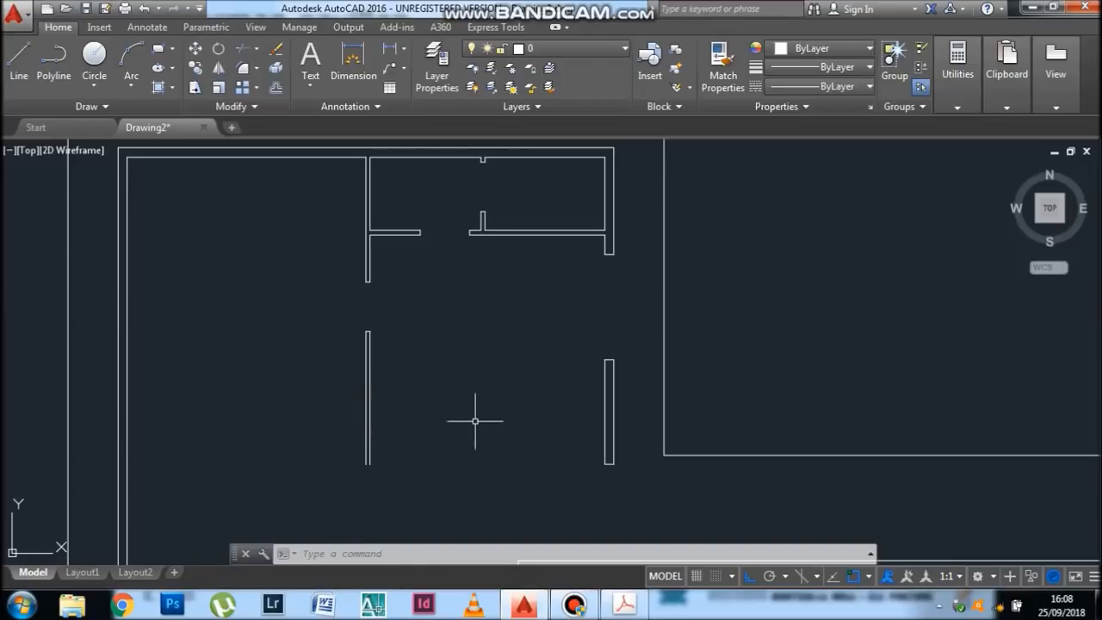
pyautogui.click(19, 62)
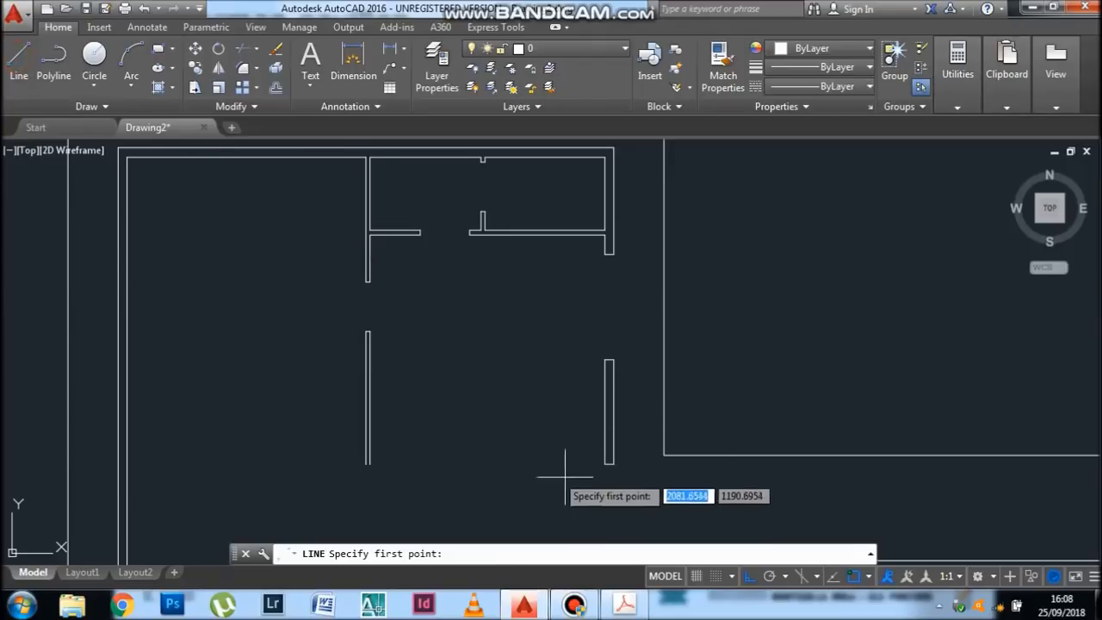
pyautogui.click(604, 464)
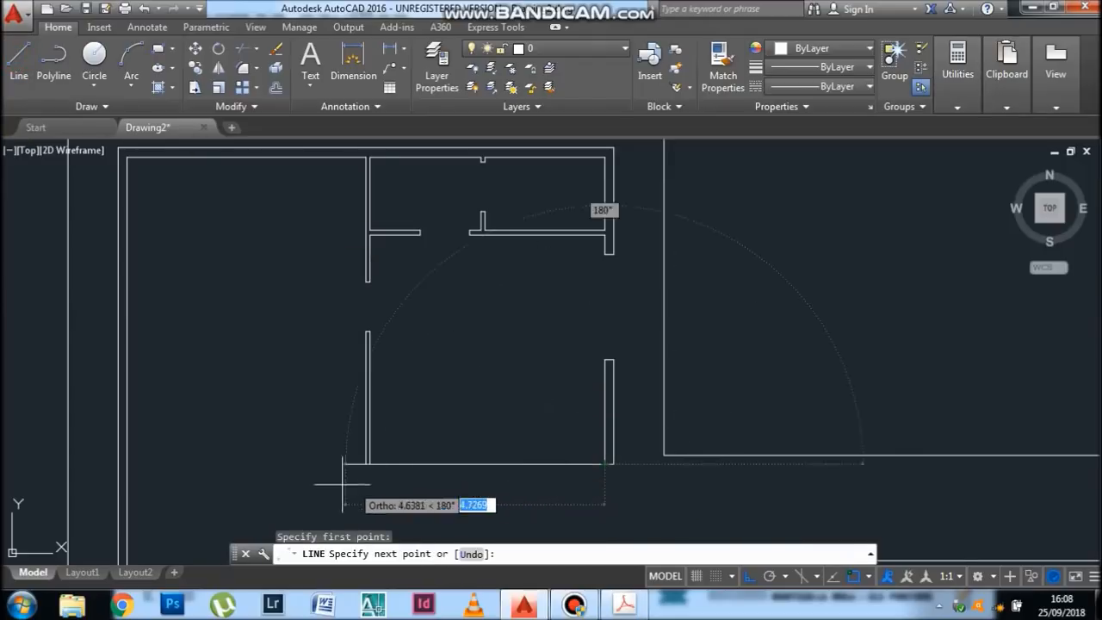
pyautogui.click(295, 439)
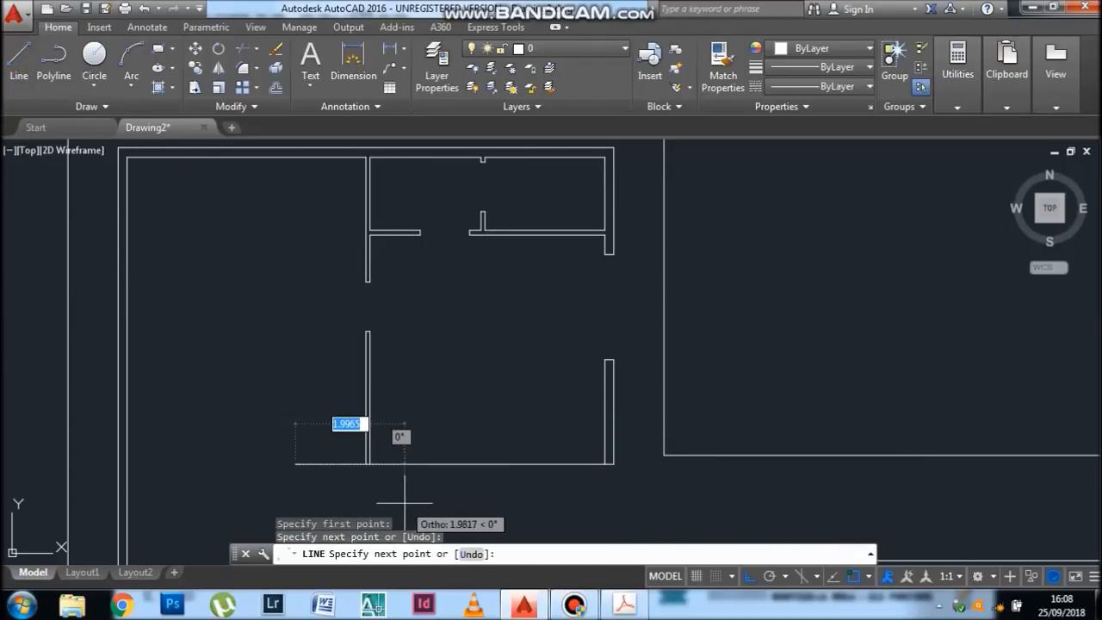
pyautogui.rightClick(410, 465)
pyautogui.click(437, 251)
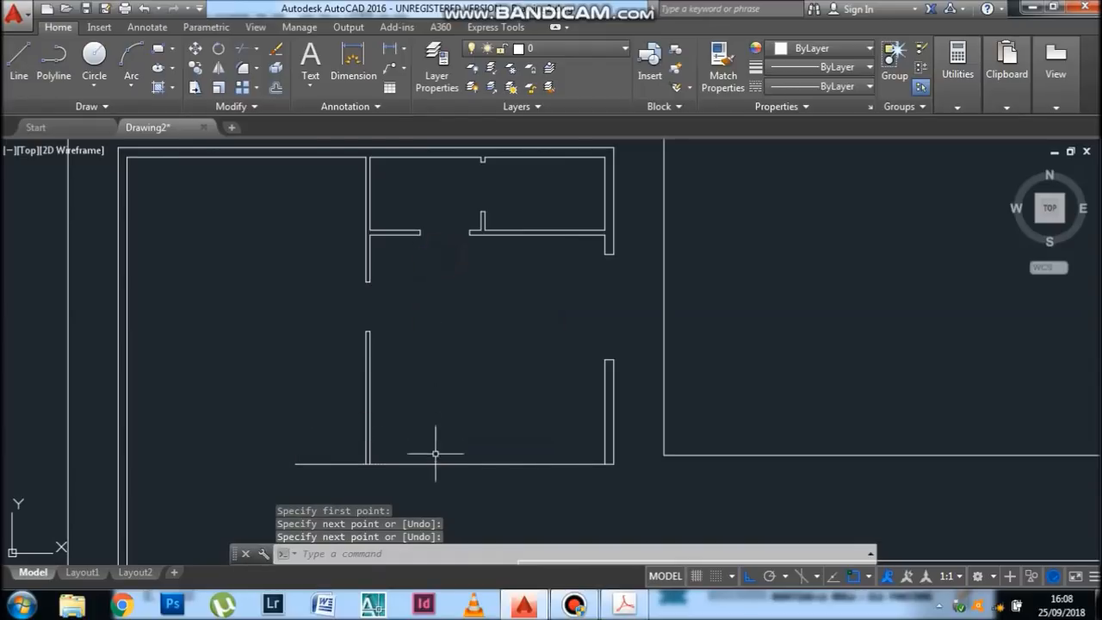
# - Move the new horizontal line 0.2 to the north
pyautogui.moveTo(419, 485); pyautogui.dragTo(393, 450)
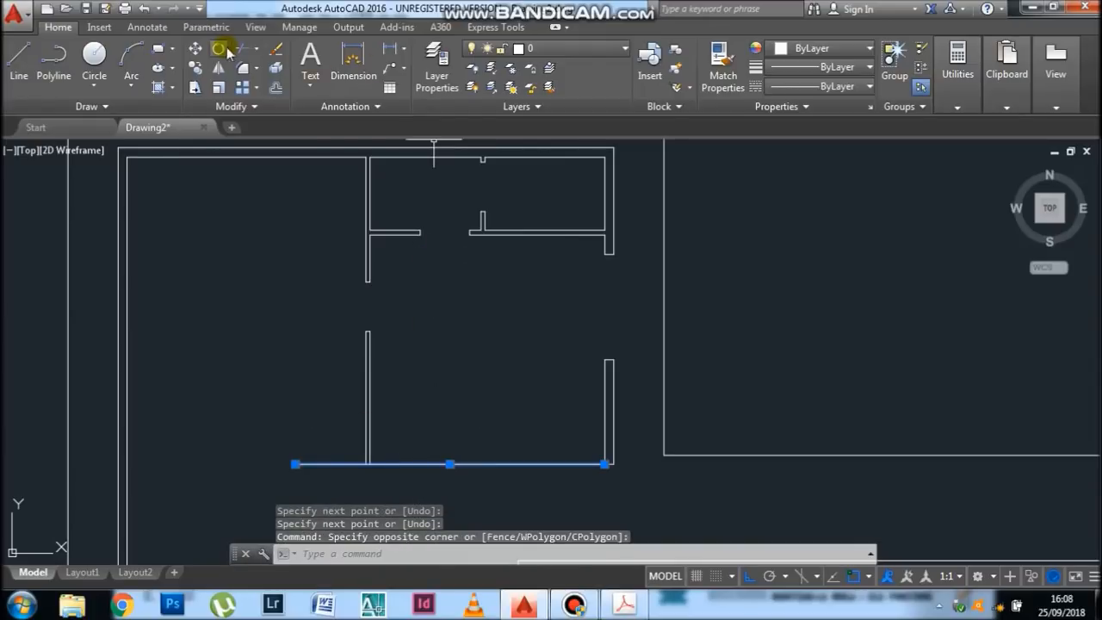
pyautogui.click(197, 51)
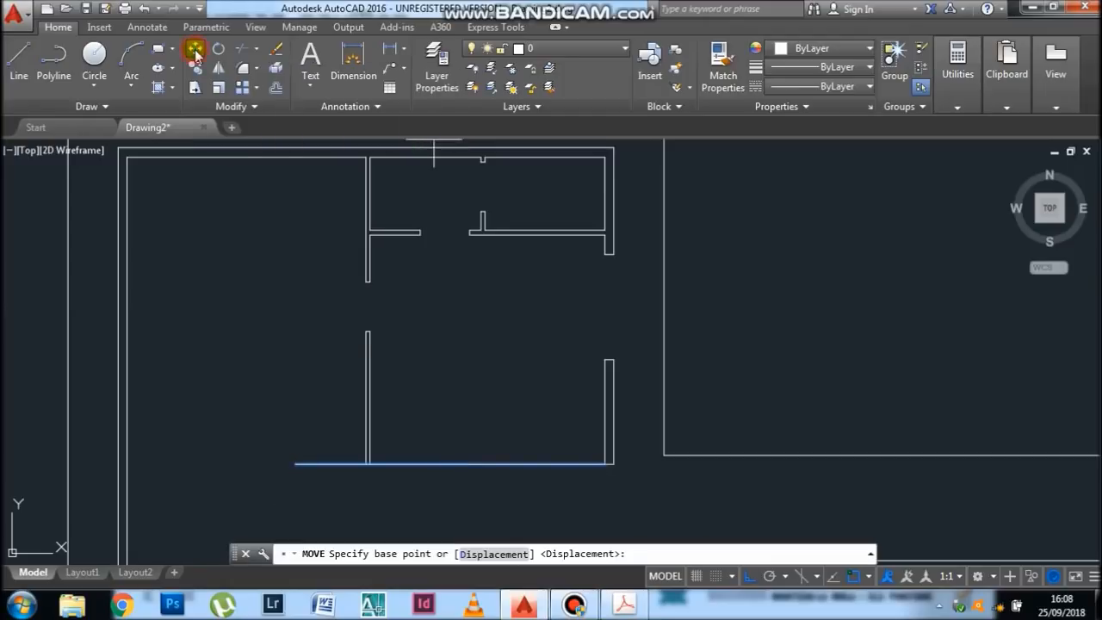
pyautogui.click(232, 413)
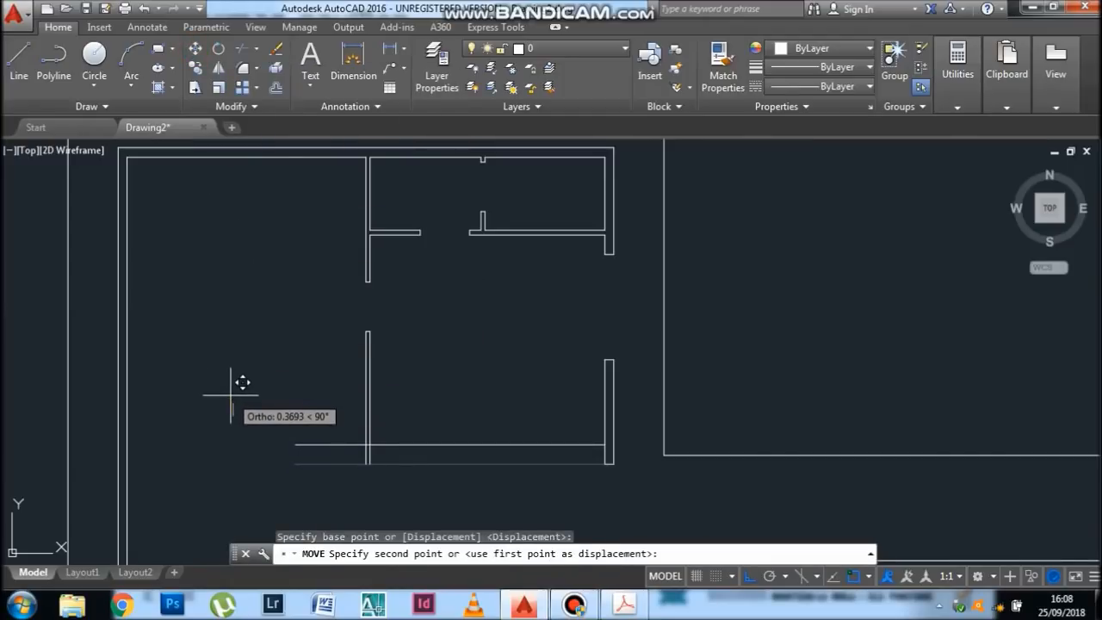
pyautogui.write('.2')
pyautogui.press('Return')
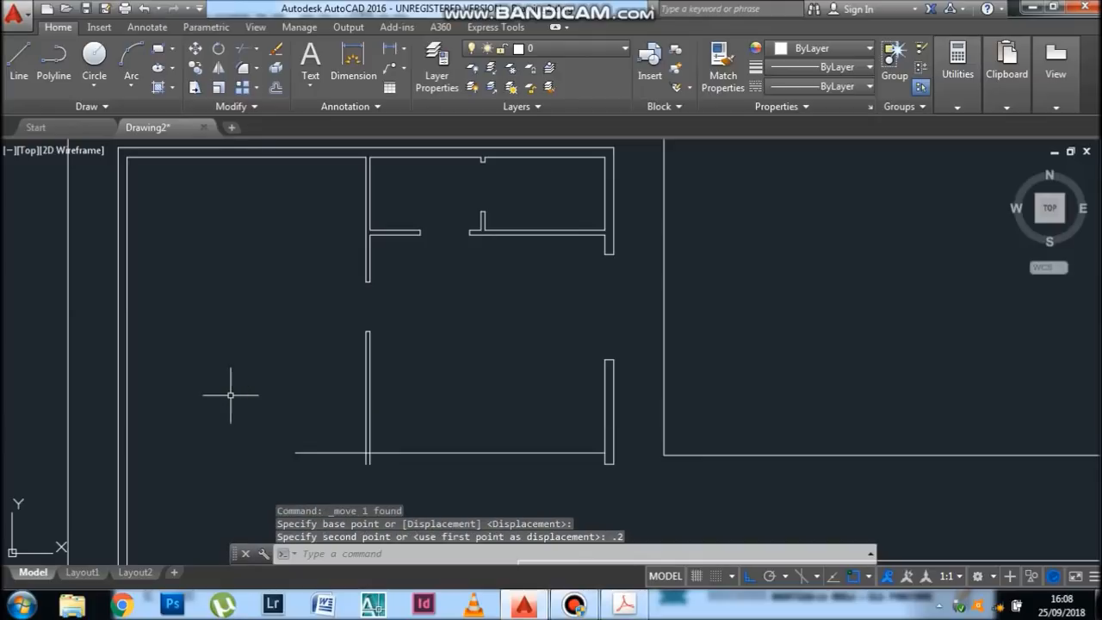
# - Fillet the horizontal line with both faces of the vertical partition to close the partition's south end
pyautogui.click(248, 65)
pyautogui.scroll(4, 379, 454)
pyautogui.click(351, 446)
pyautogui.rightClick(350, 447)
pyautogui.press('Return')
pyautogui.click(355, 415)
pyautogui.click(350, 448)
pyautogui.scroll(-8, 385, 387)
pyautogui.moveTo(431, 423); pyautogui.dragTo(398, 356, button='middle')
pyautogui.scroll(-2, 459, 385)
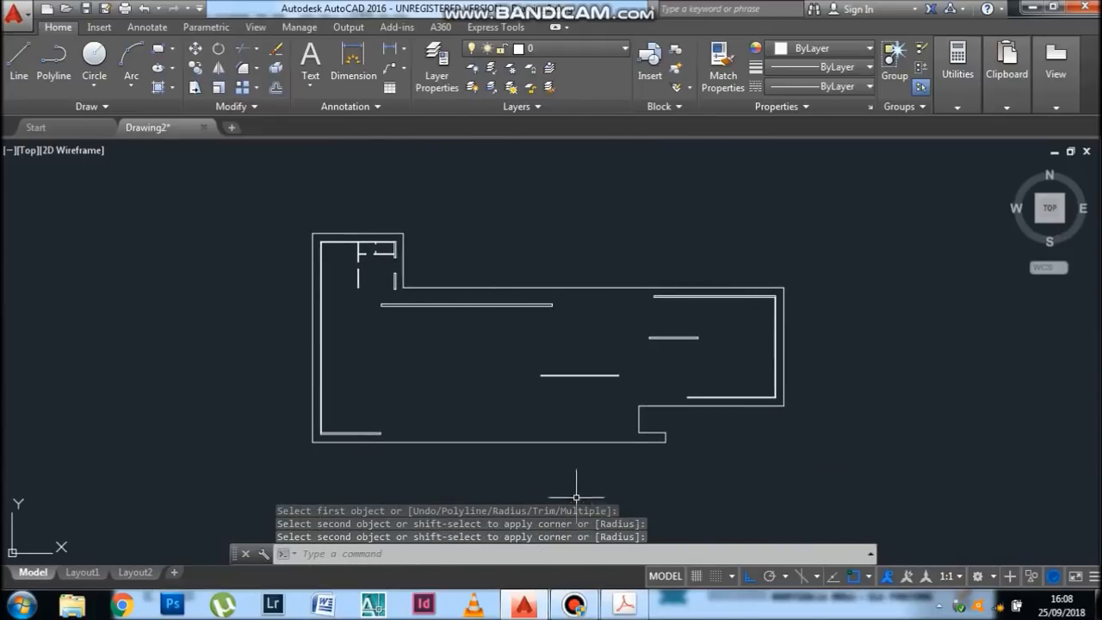
# - Check the stair dimensions in the floor plan PDF, and offset the stair recess's west edge 0.4 to the east
pyautogui.click(624, 607)
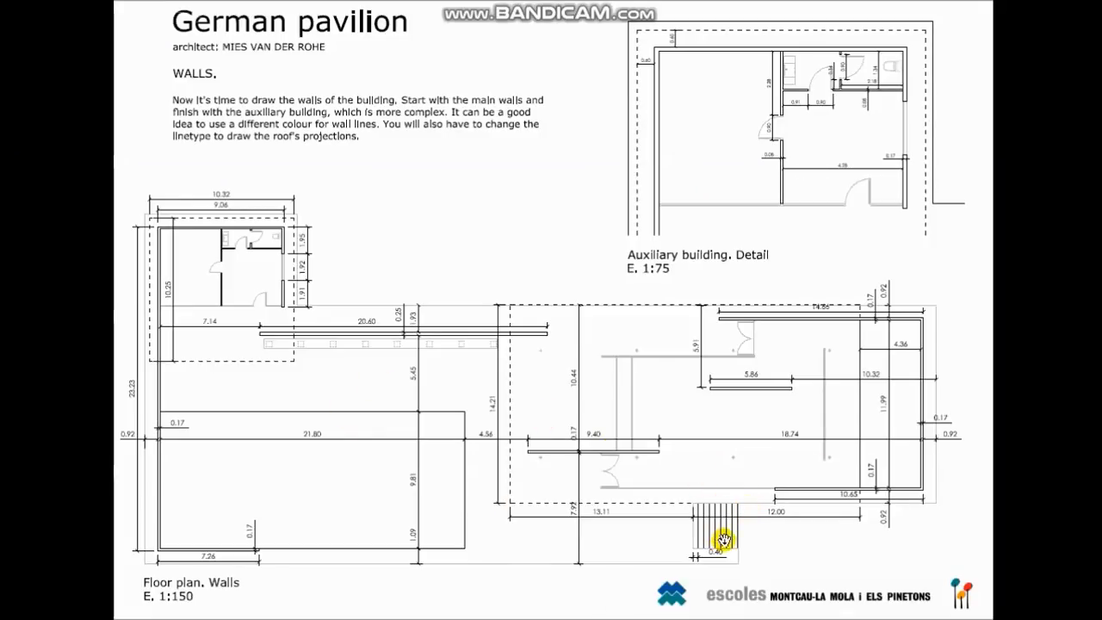
pyautogui.hotkey('alt', 'Tab')
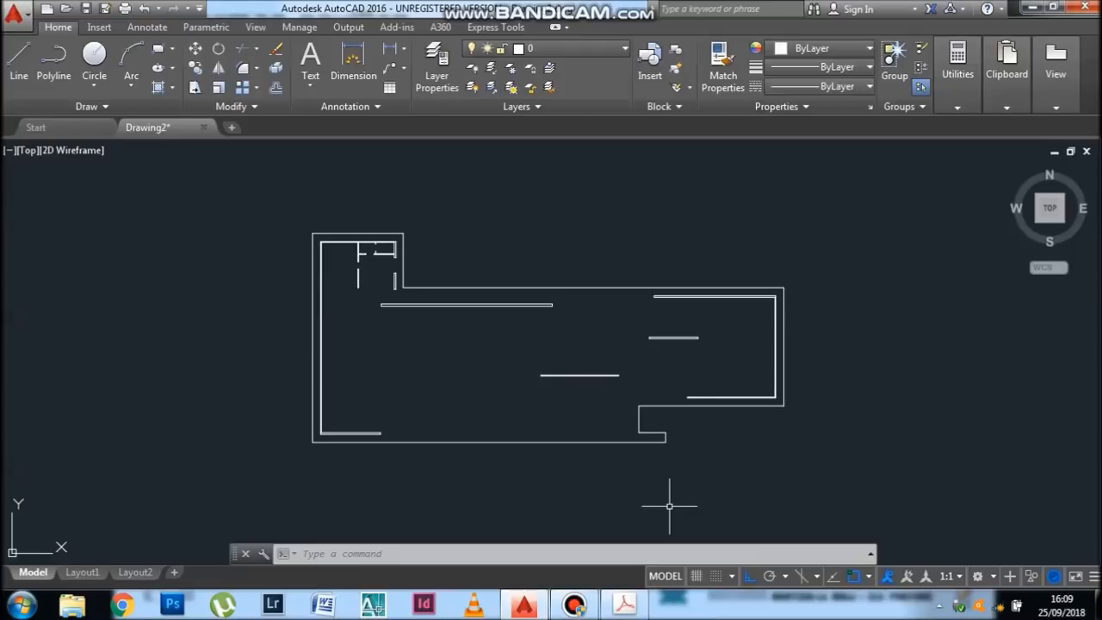
pyautogui.scroll(3, 647, 416)
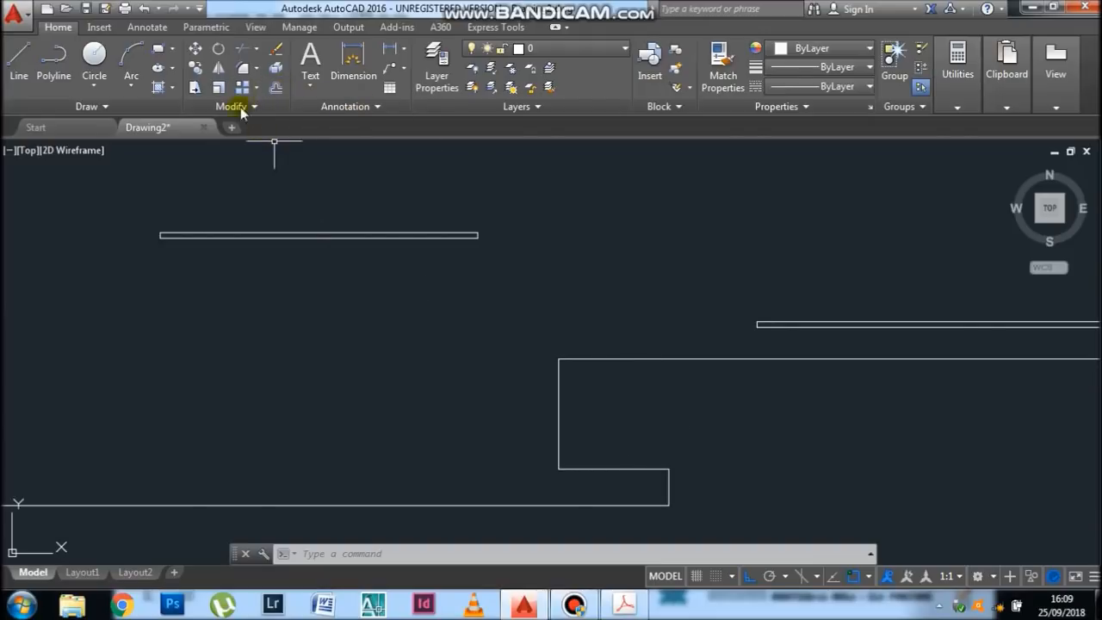
pyautogui.click(274, 89)
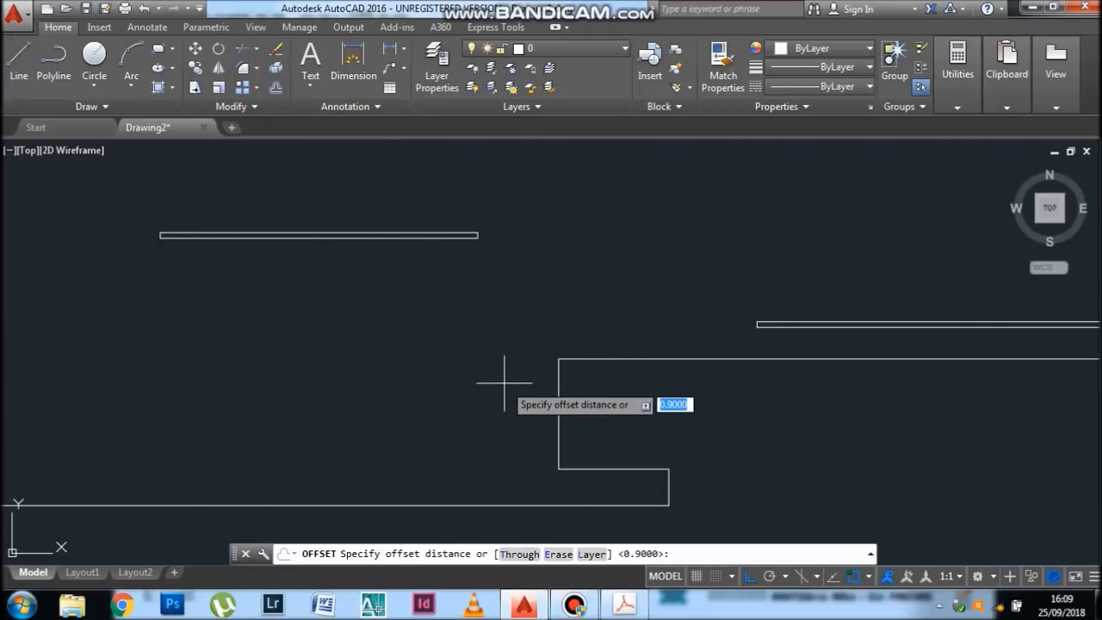
pyautogui.write('.4')
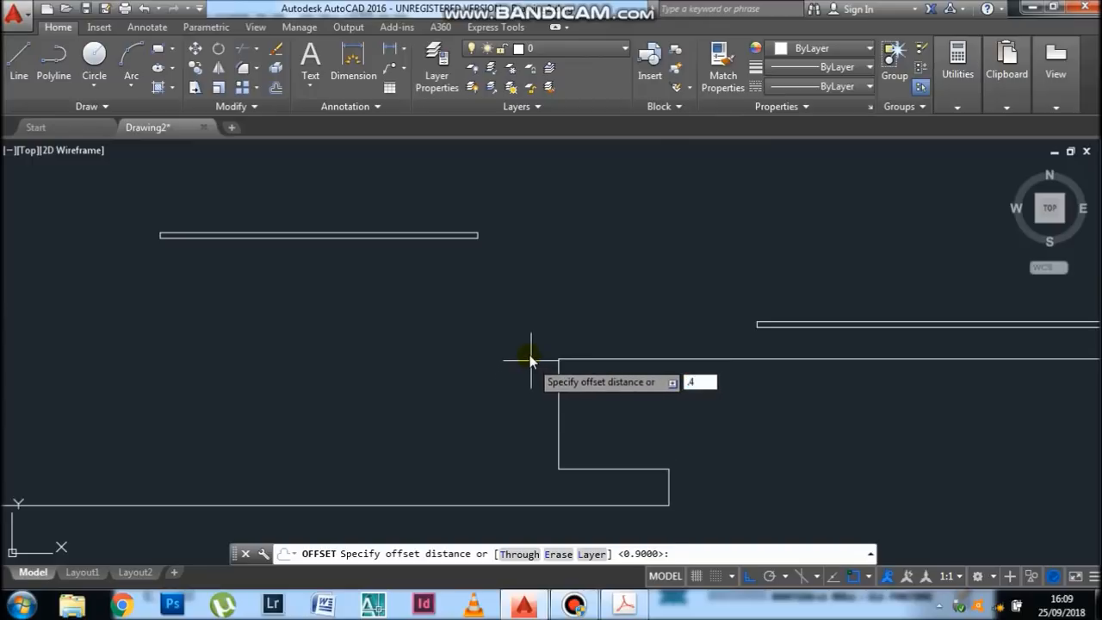
pyautogui.press('Return')
pyautogui.click(558, 392)
pyautogui.click(612, 392)
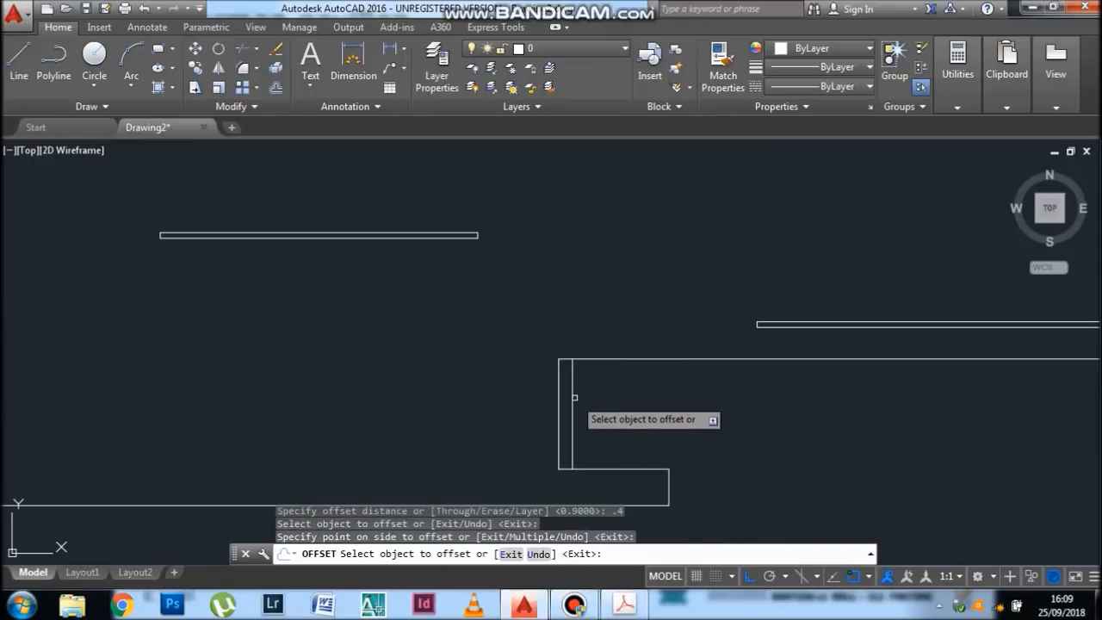
# - Repeat the 0.4 offset eastward from each newest stair line until eight step lines fill the recess
pyautogui.click(572, 396)
pyautogui.click(612, 398)
pyautogui.click(588, 396)
pyautogui.click(610, 396)
pyautogui.click(599, 396)
pyautogui.click(611, 398)
pyautogui.click(611, 399)
pyautogui.click(630, 397)
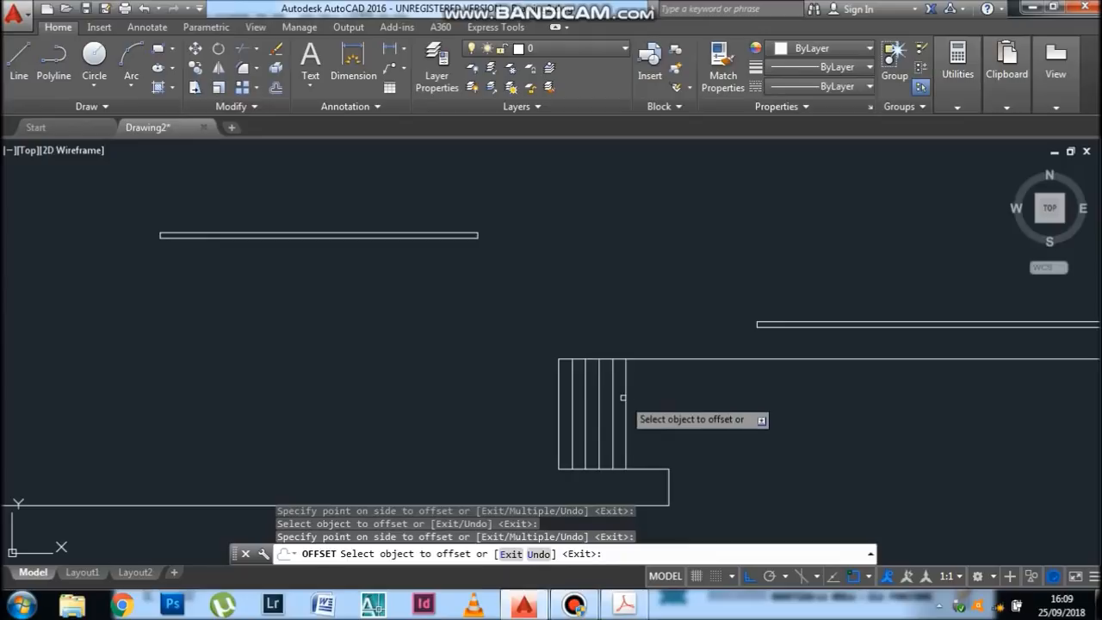
pyautogui.click(627, 397)
pyautogui.click(634, 398)
pyautogui.click(640, 398)
pyautogui.click(649, 402)
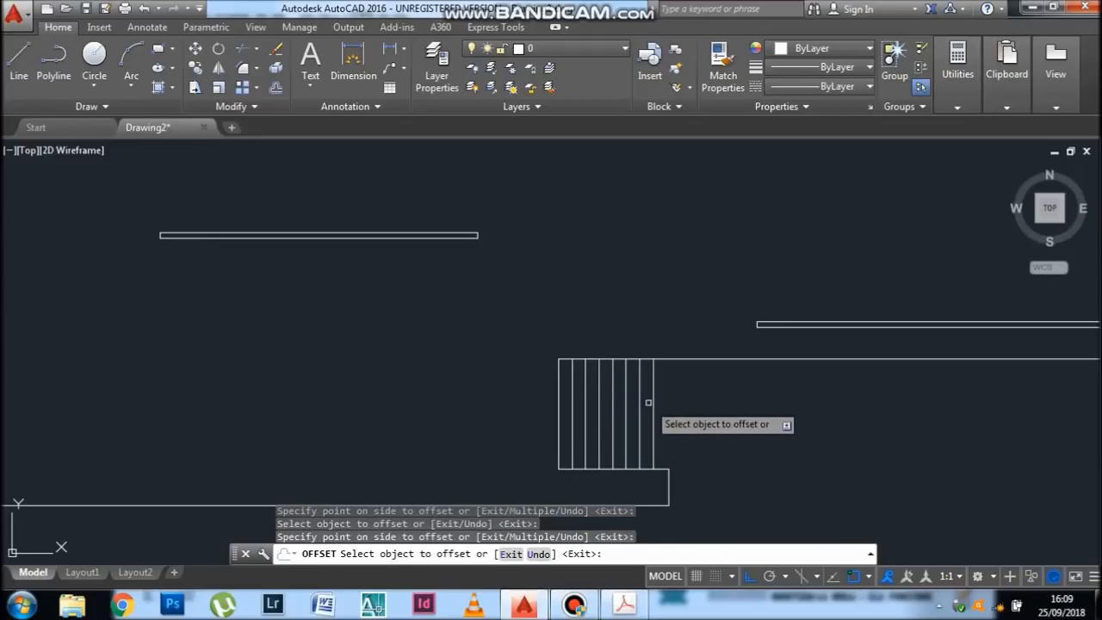
pyautogui.click(686, 405)
pyautogui.rightClick(714, 223)
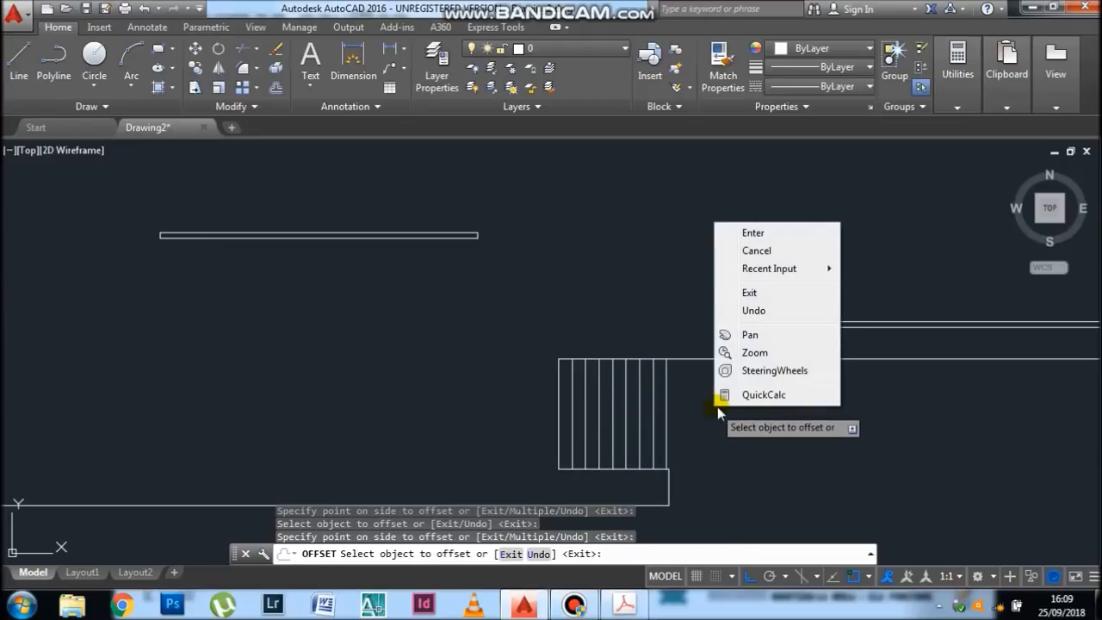
pyautogui.scroll(-5, 689, 334)
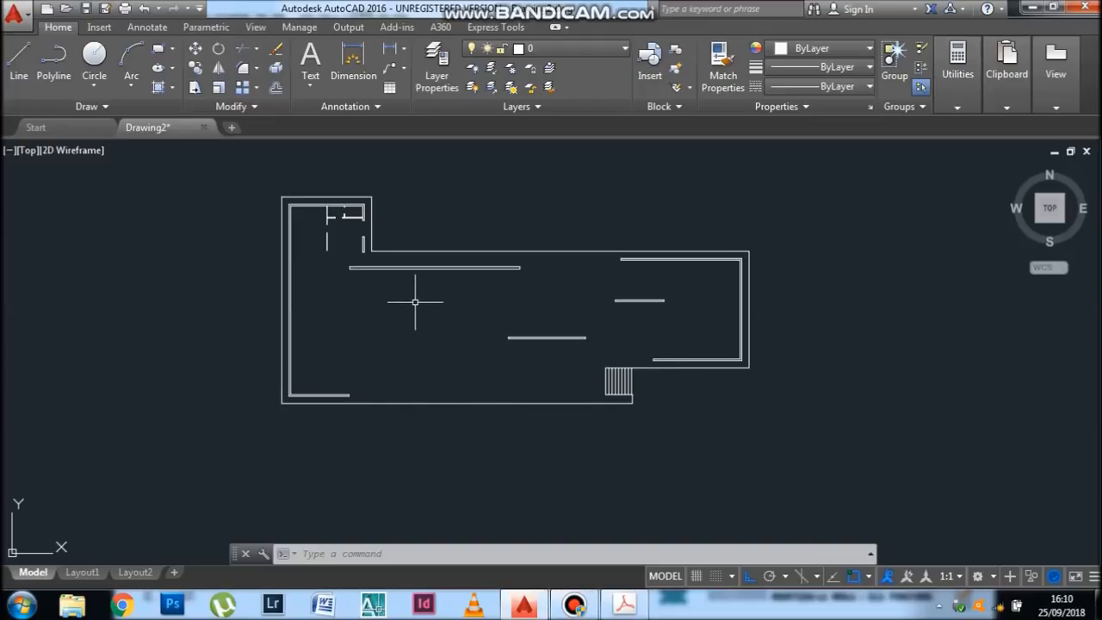
# - Set the colour of all walls and auxiliary building partitions to Yellow, leaving out the outer outline and the entrance steps
pyautogui.scroll(4, 284, 207)
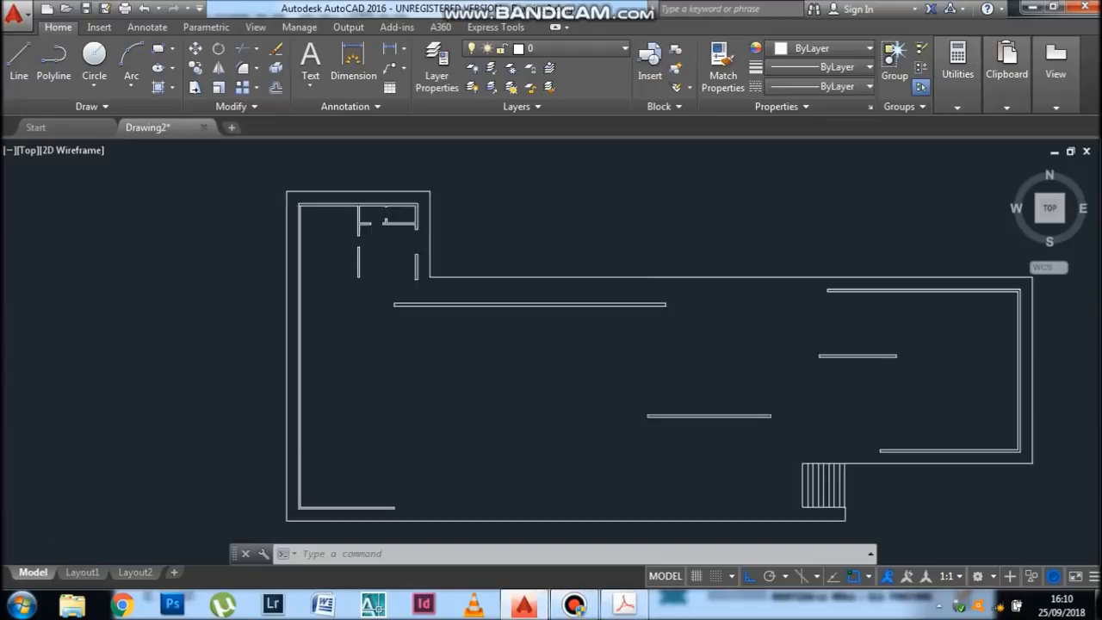
pyautogui.click(301, 189)
pyautogui.scroll(-3, 305, 194)
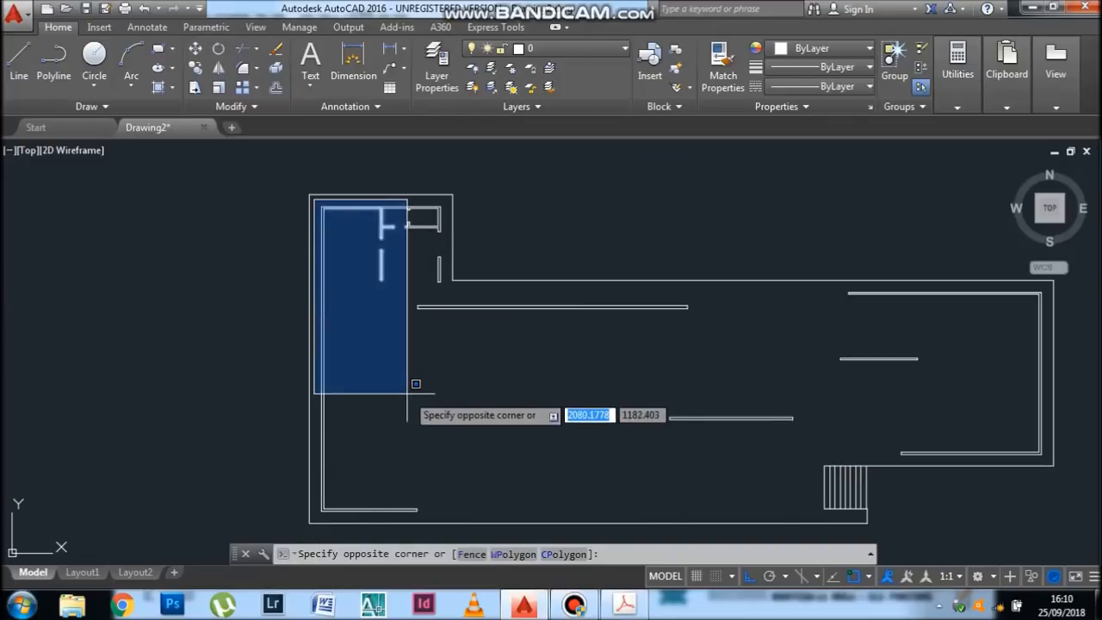
pyautogui.click(458, 516)
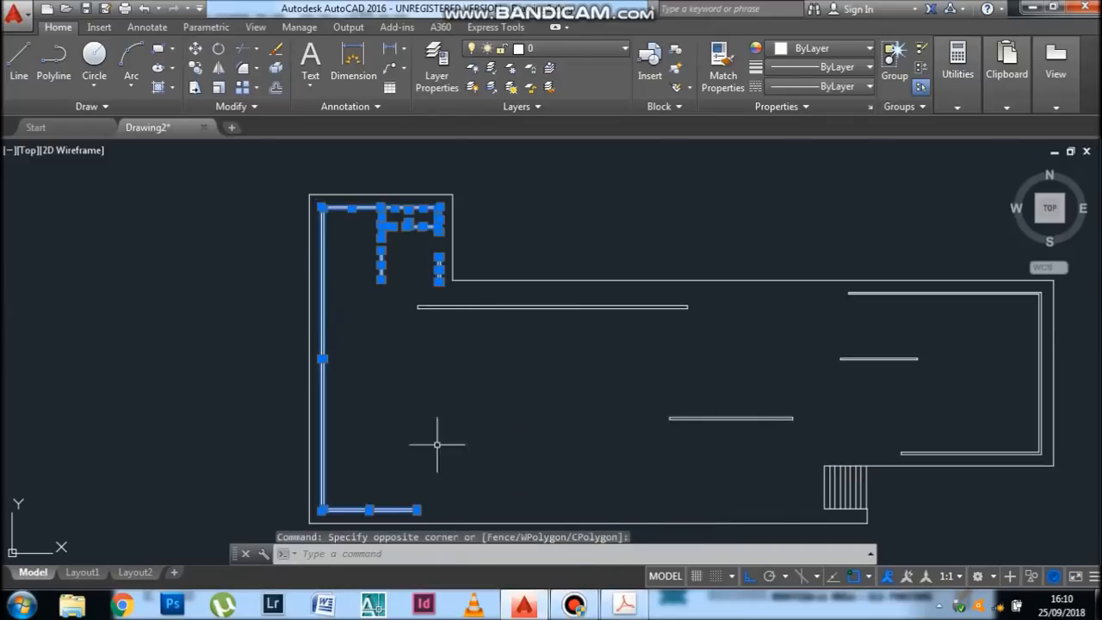
pyautogui.click(385, 291)
pyautogui.click(944, 435)
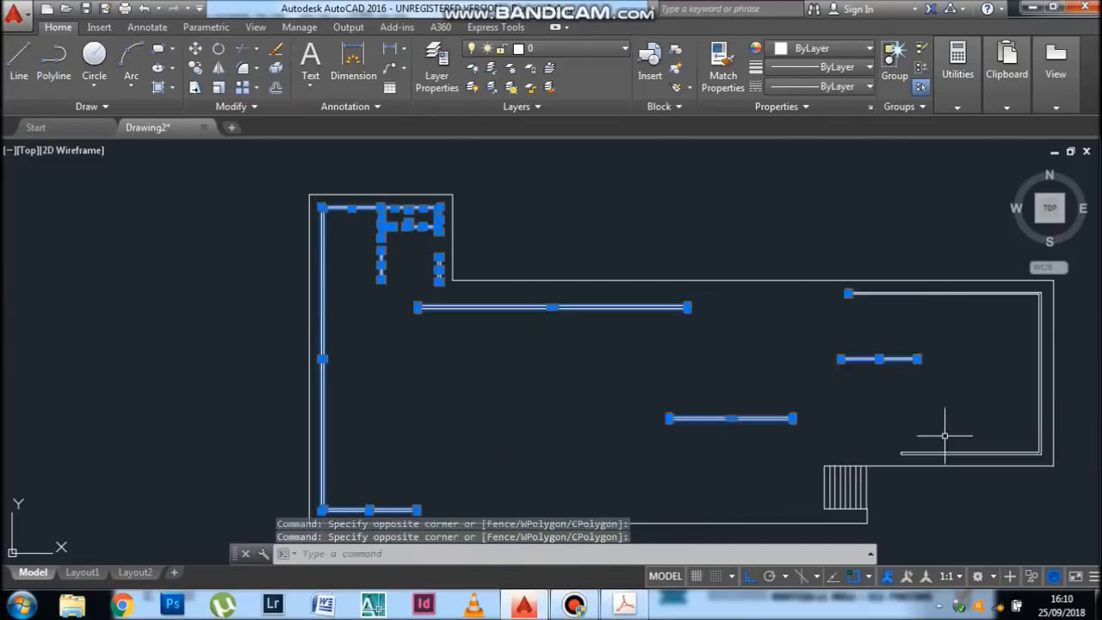
pyautogui.click(824, 259)
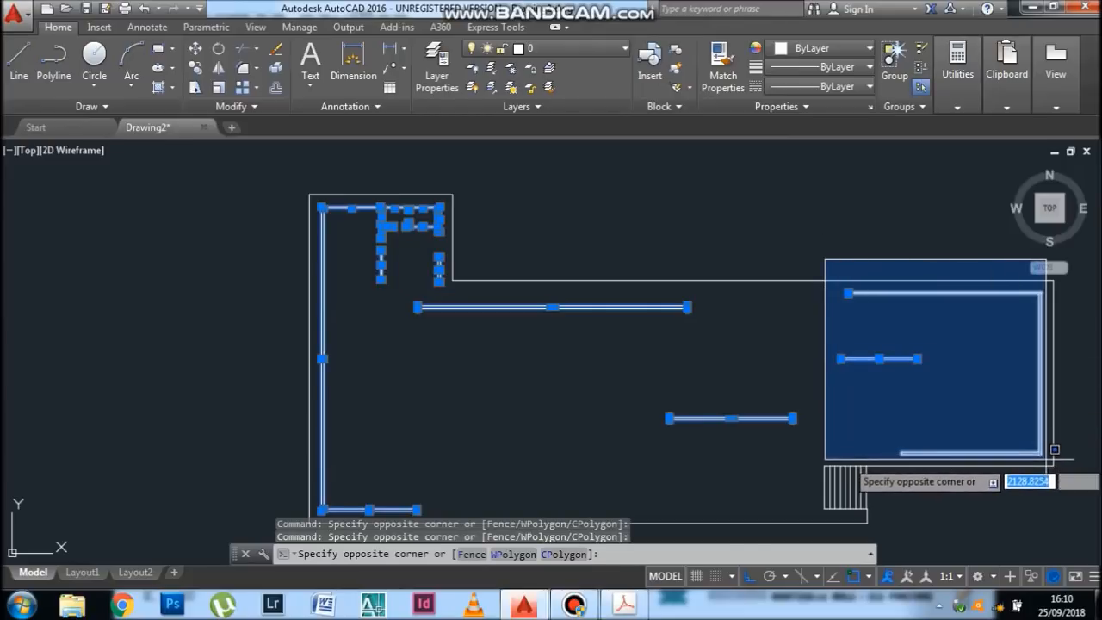
pyautogui.click(1057, 465)
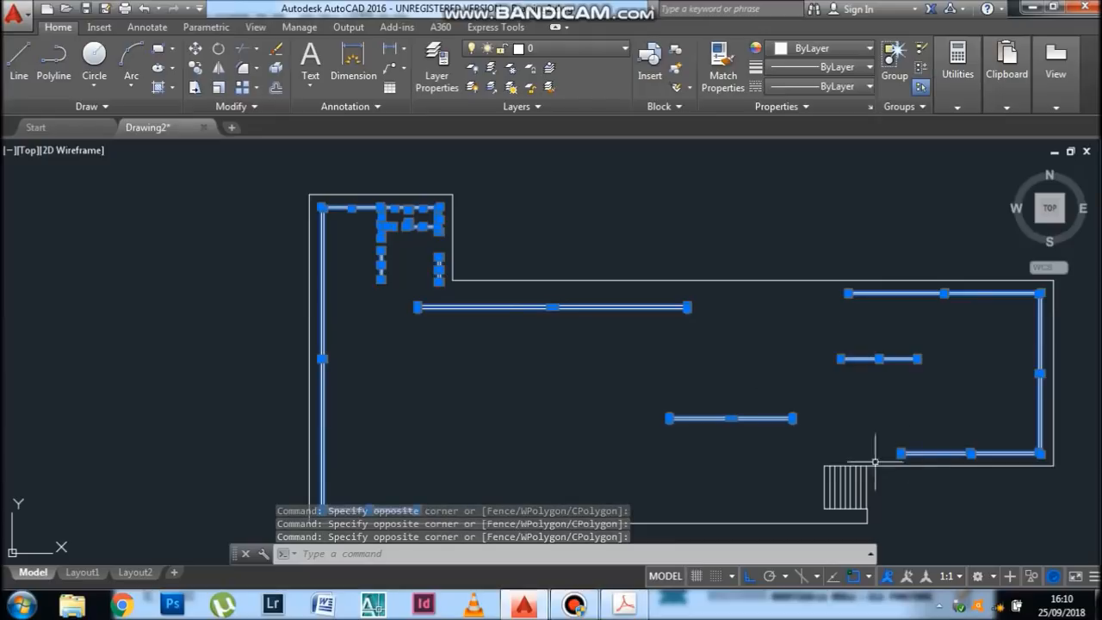
pyautogui.scroll(-2, 812, 446)
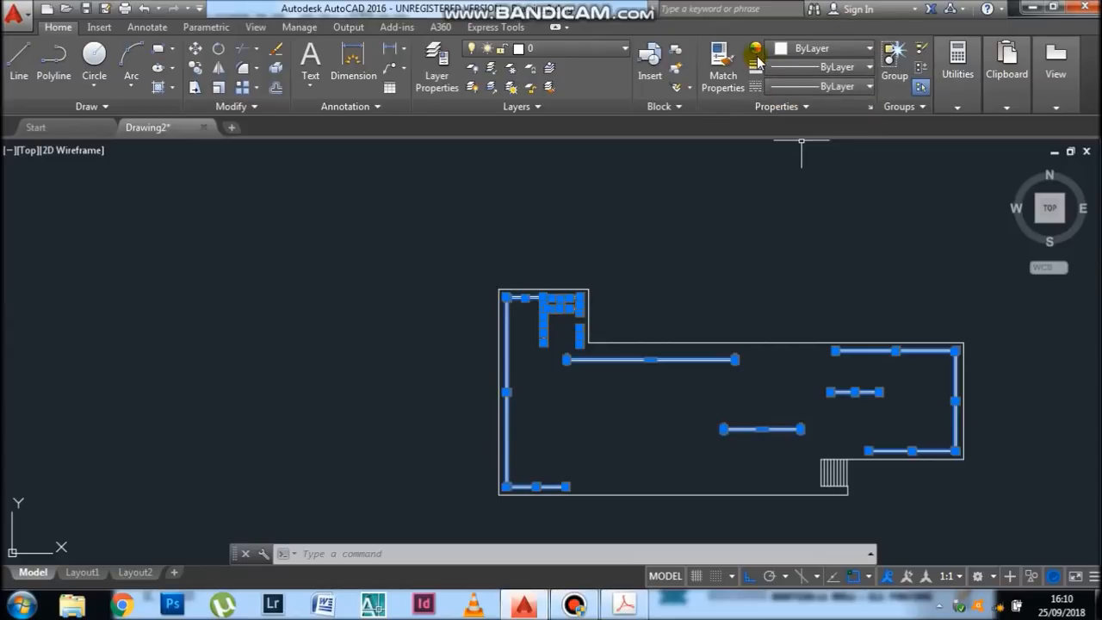
pyautogui.click(870, 49)
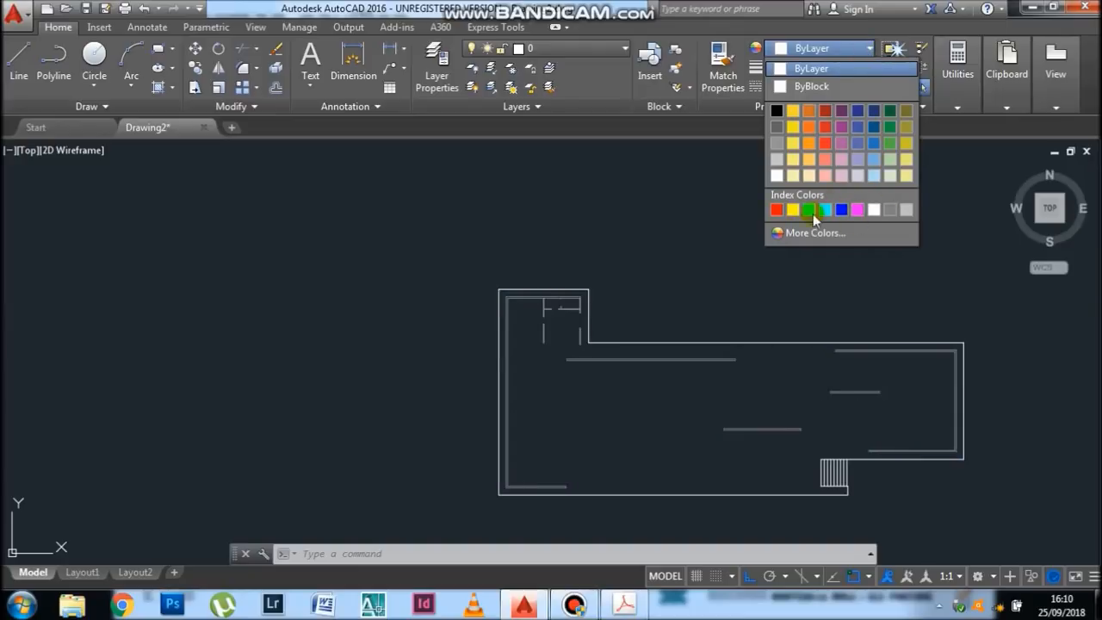
pyautogui.click(791, 210)
pyautogui.click(791, 210)
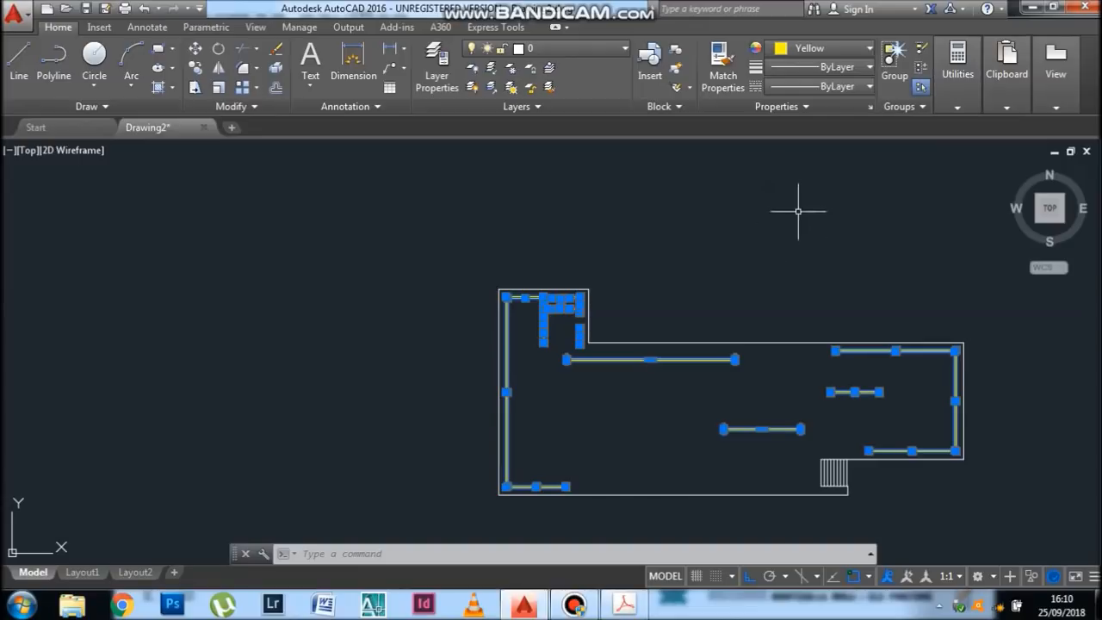
pyautogui.press('Escape')
pyautogui.press('Escape')
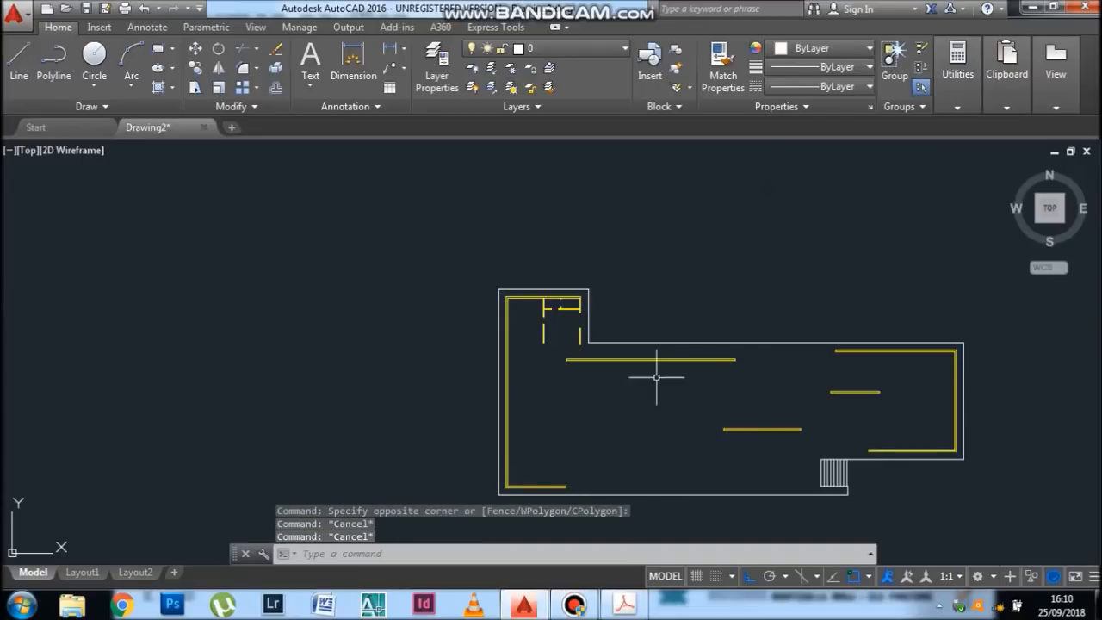
# - With nothing selected, set the current colour for new objects to Yellow
pyautogui.moveTo(703, 301); pyautogui.dragTo(664, 293, button='middle')
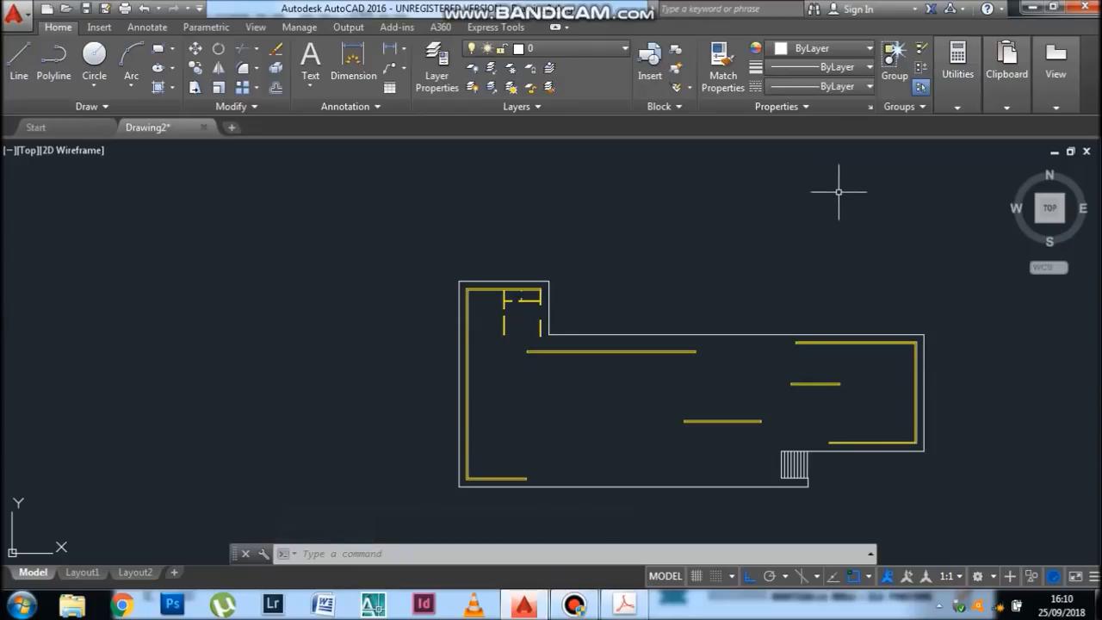
pyautogui.click(850, 54)
pyautogui.click(792, 209)
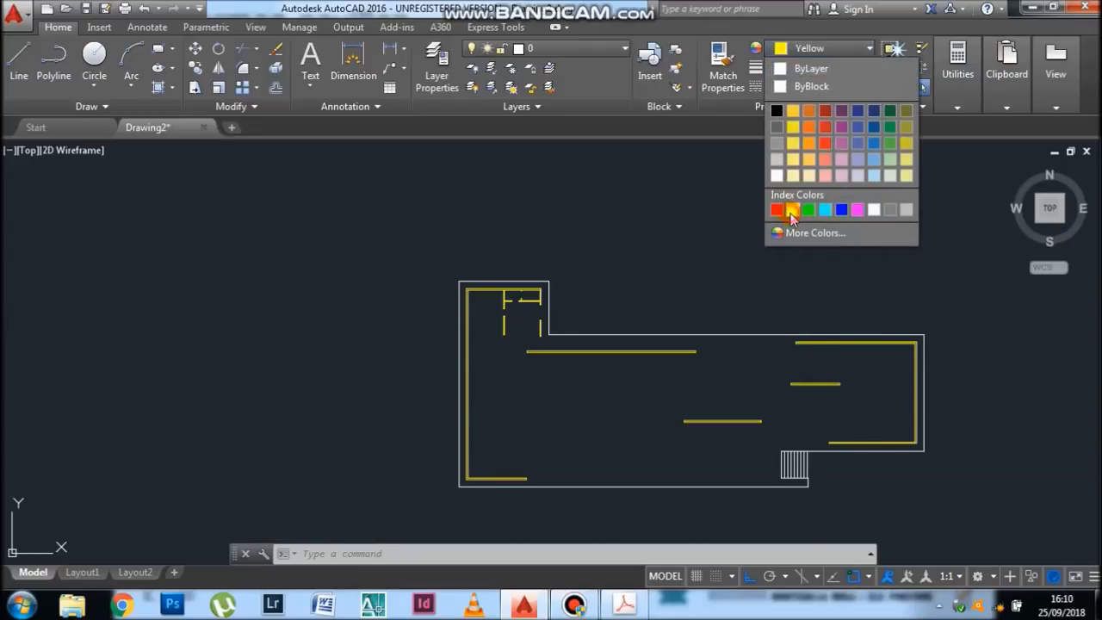
# - Draw a horizontal test line in the empty area north of the plan
pyautogui.click(18, 60)
pyautogui.click(606, 222)
pyautogui.click(742, 252)
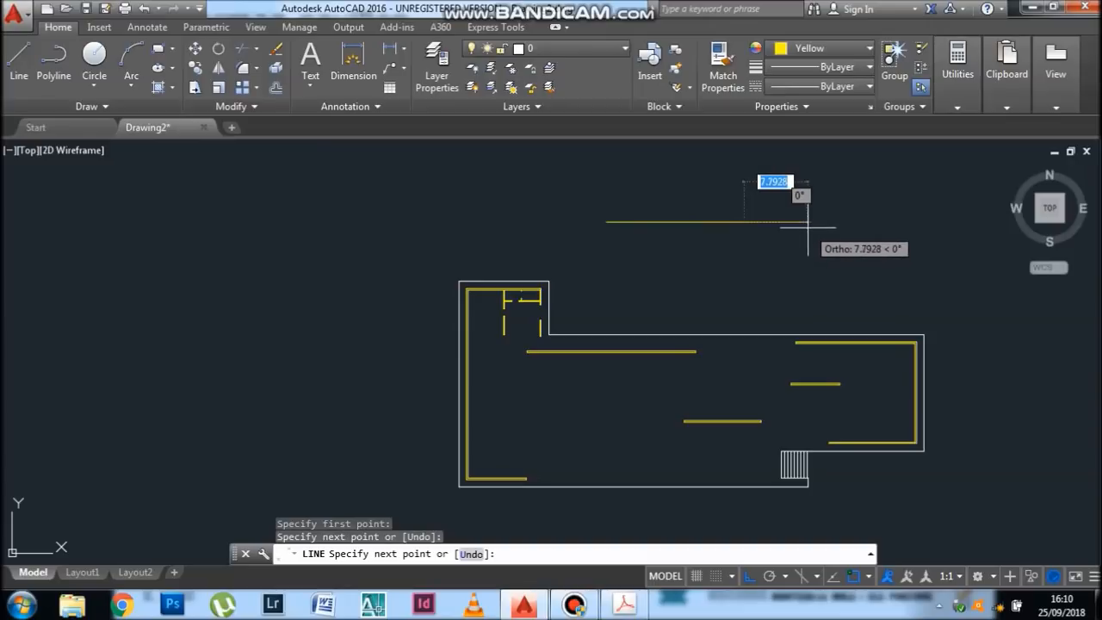
pyautogui.press('Escape')
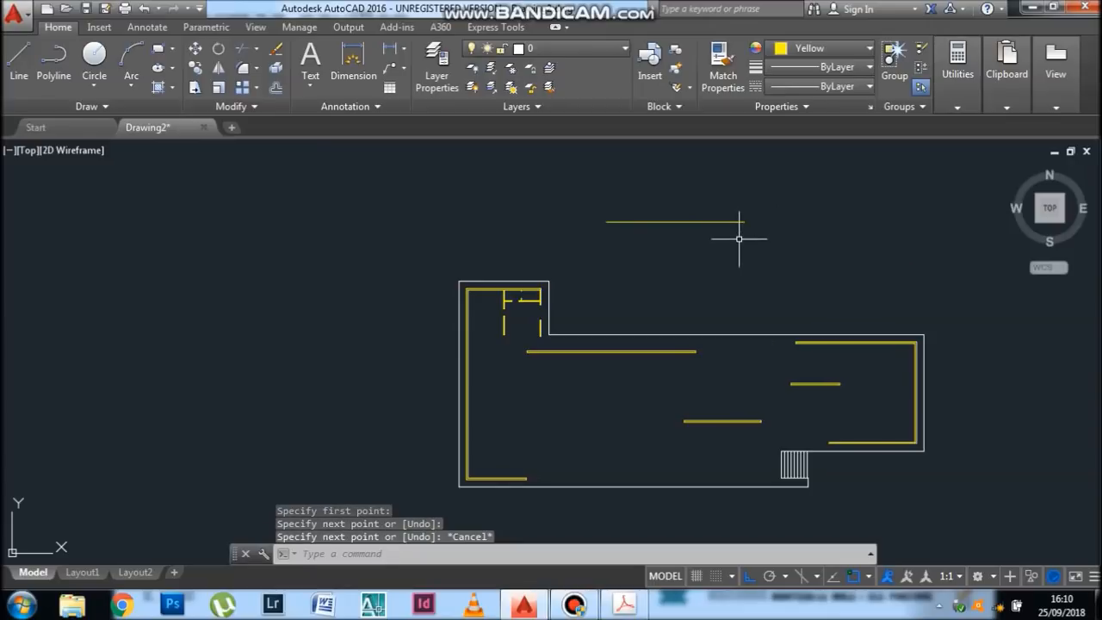
# - Change the test line's colour to red (237,31,36), and erase the line
pyautogui.click(731, 245)
pyautogui.click(703, 200)
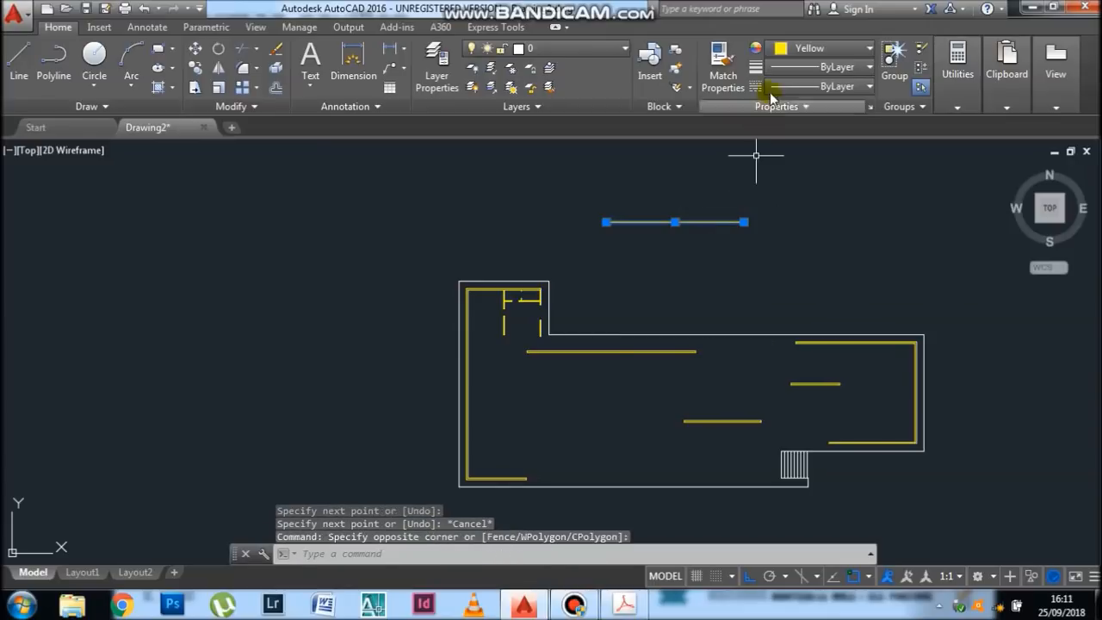
pyautogui.click(808, 48)
pyautogui.click(822, 140)
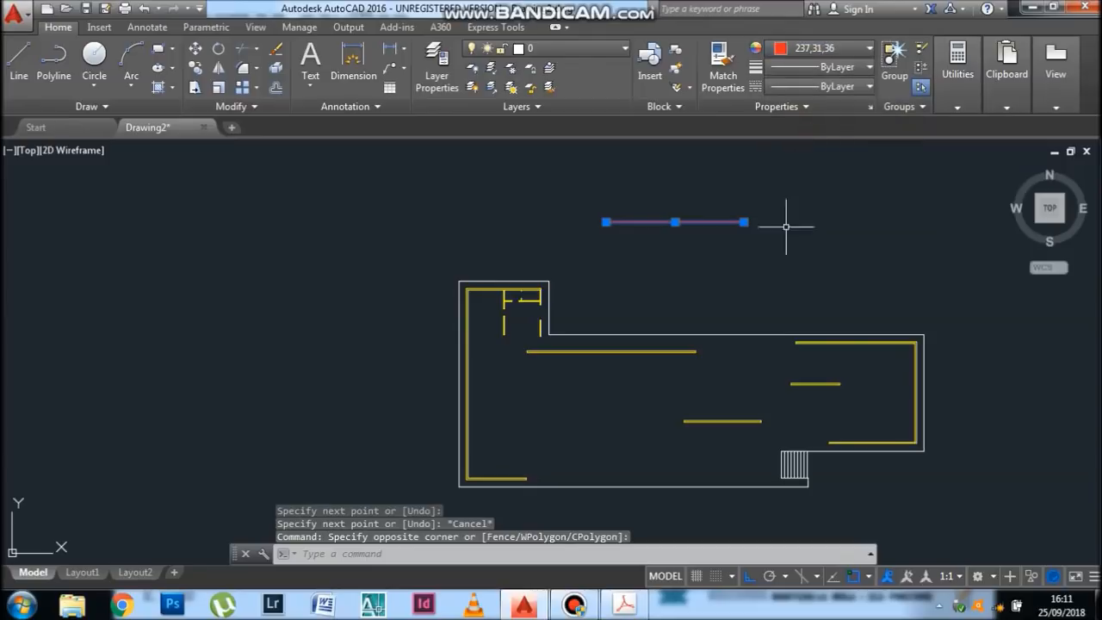
pyautogui.press('Delete')
pyautogui.scroll(3, 651, 369)
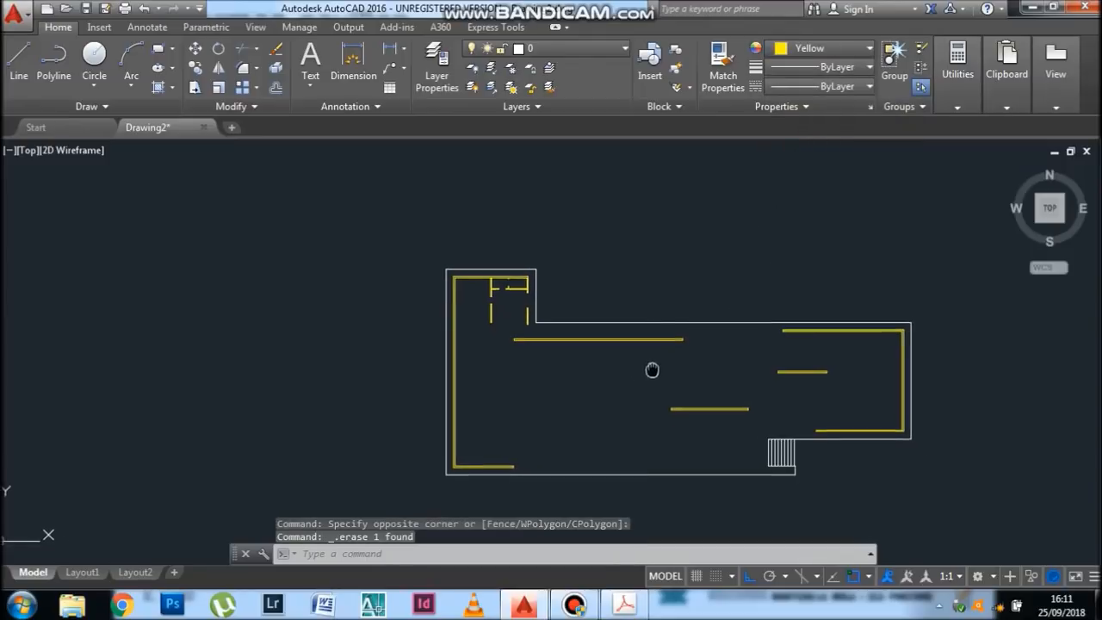